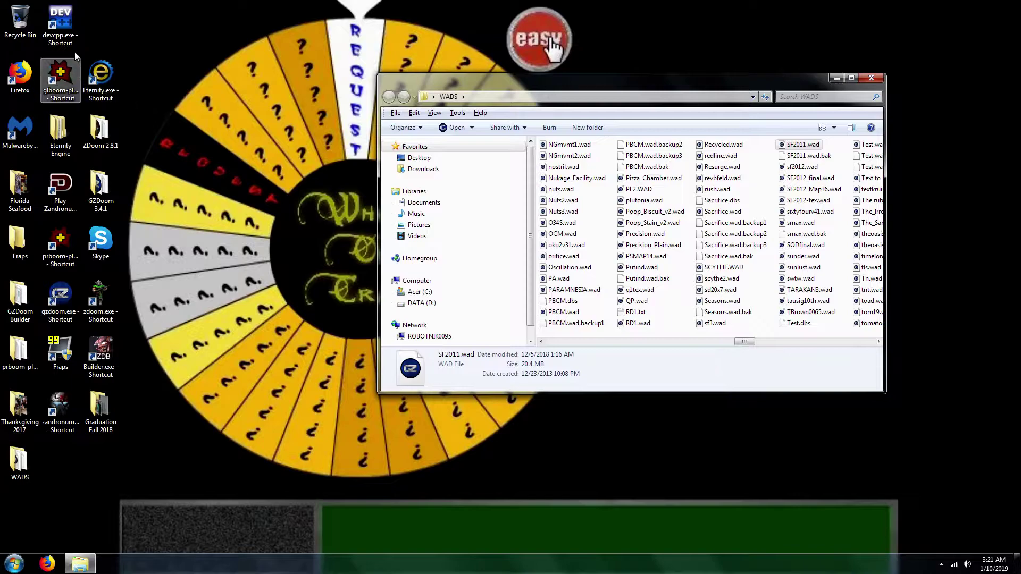
Launch SLADE and dismiss the new version notice without visiting the homepage.
click(3, 568)
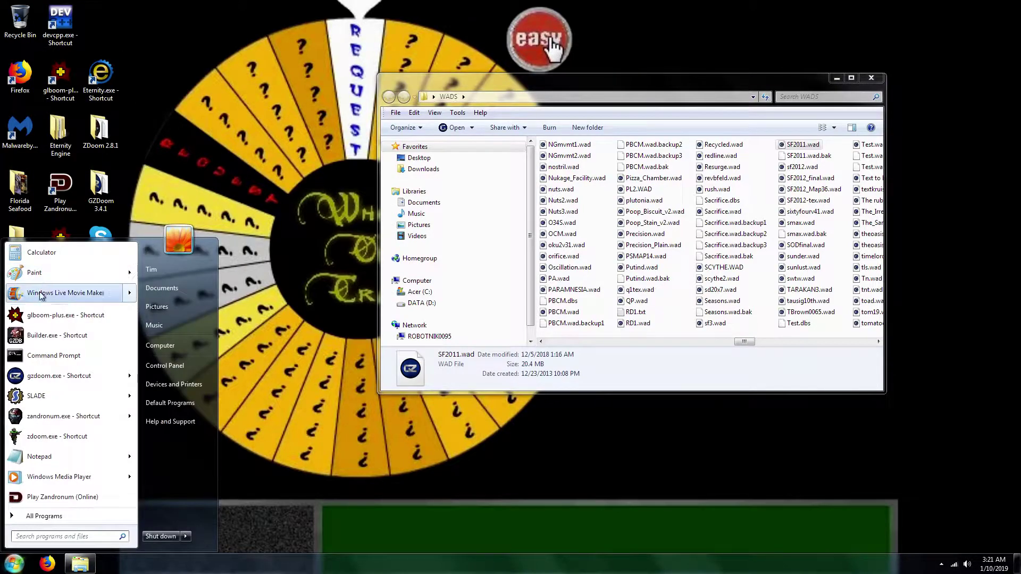
mouse_move(40, 403)
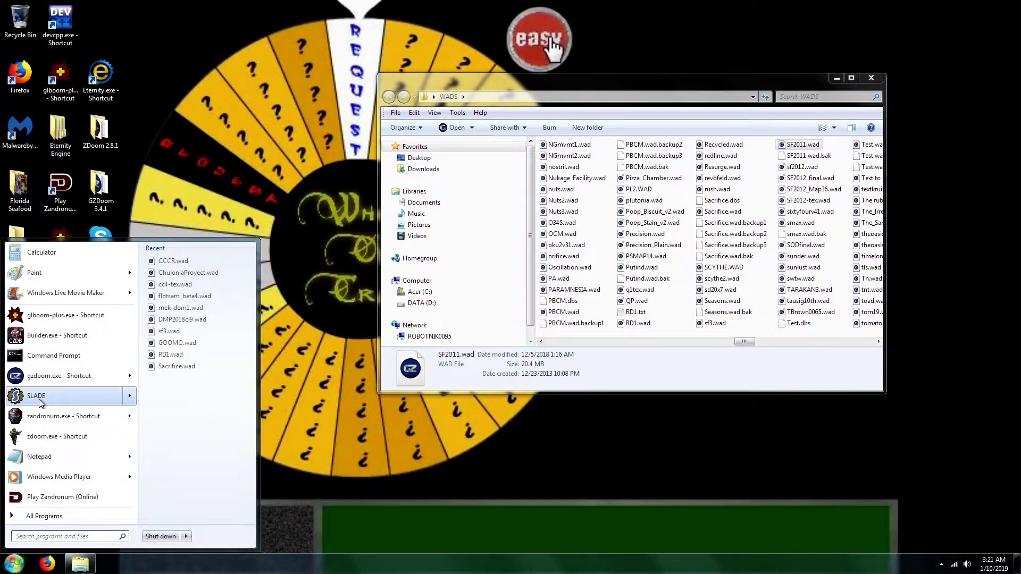
click(48, 399)
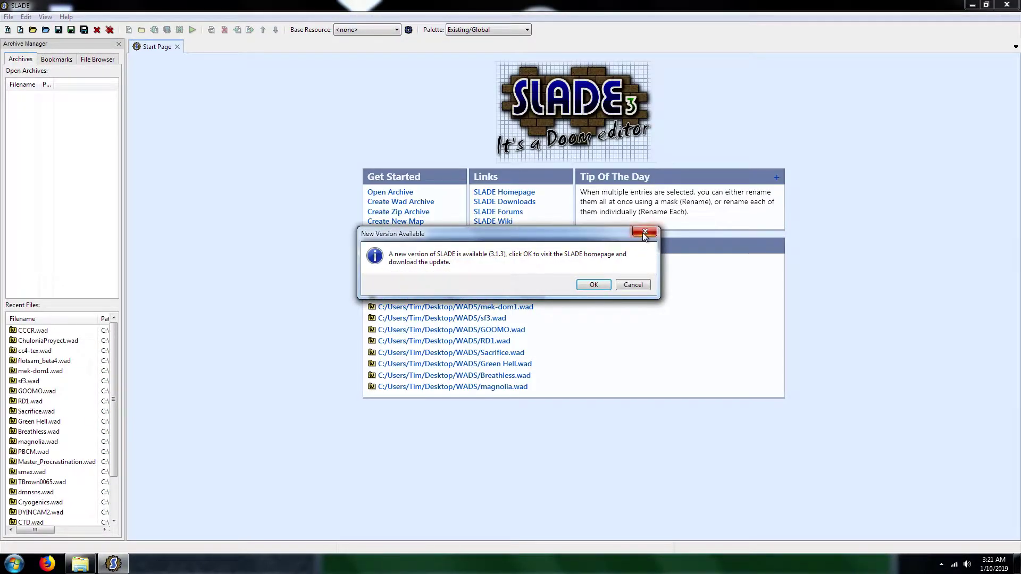
click(645, 233)
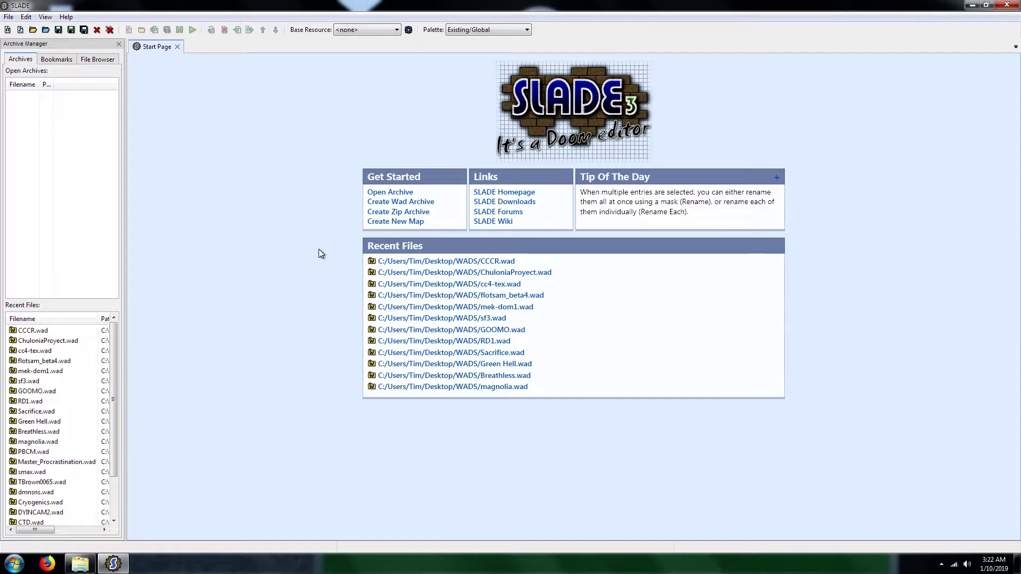
Open the Test.wad archive from the WADS folder.
key(ctrl+o)
text(te)
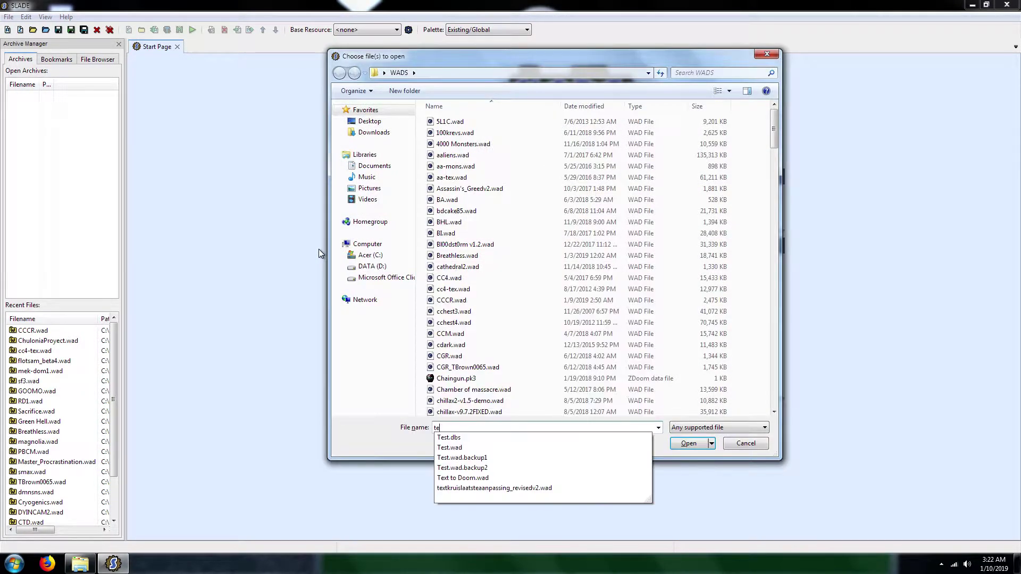
text(s)
key(Down)
key(Down)
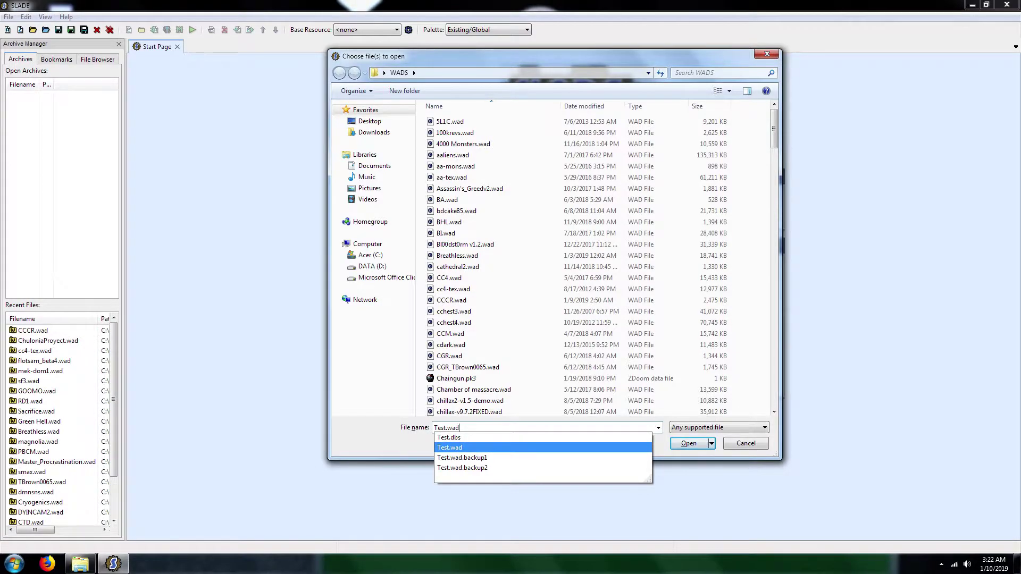
key(Return)
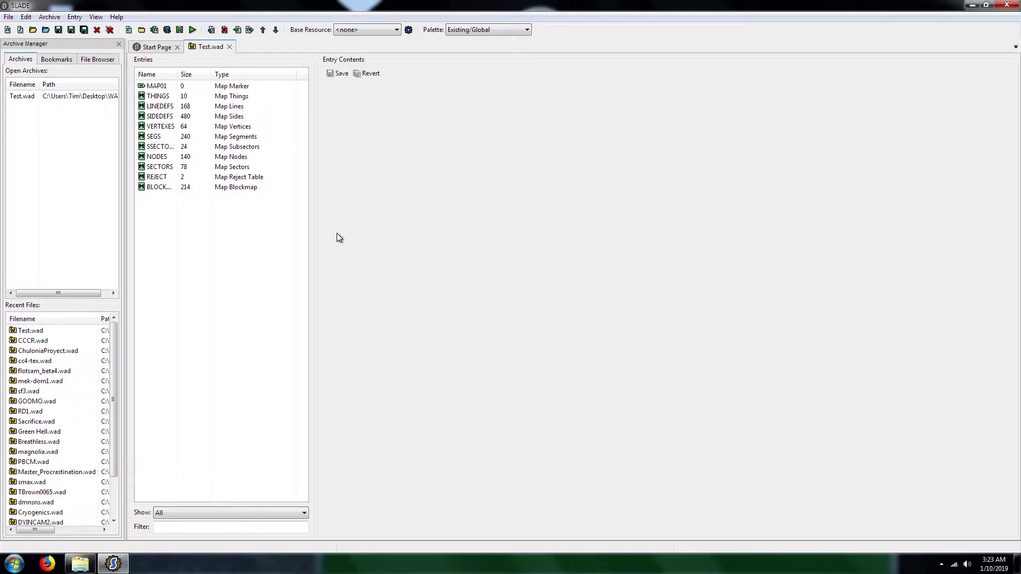
Open the cc4-tex.wad texture archive alongside Test.wad.
key(ctrl+o)
text(cc4)
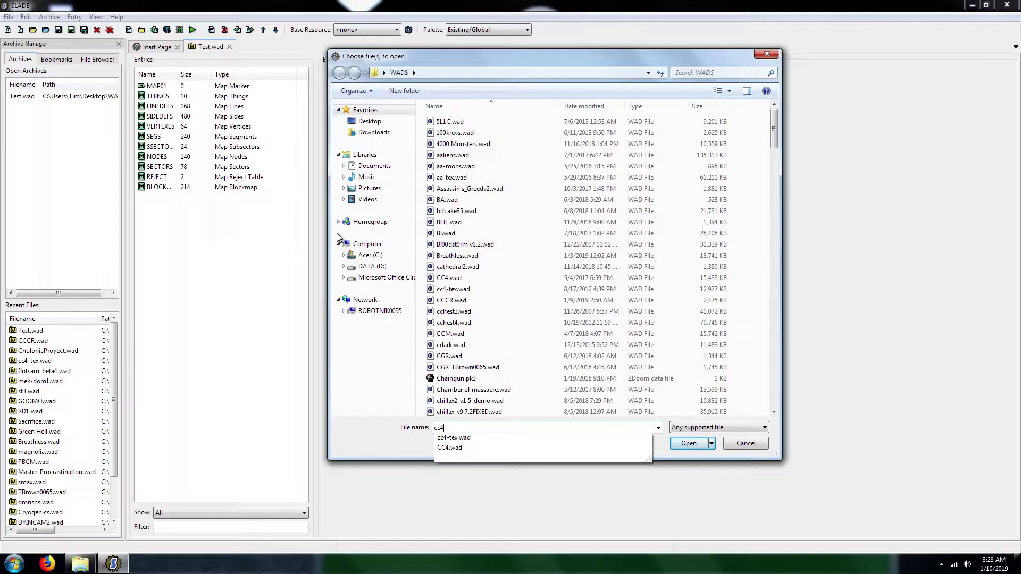
key(Down)
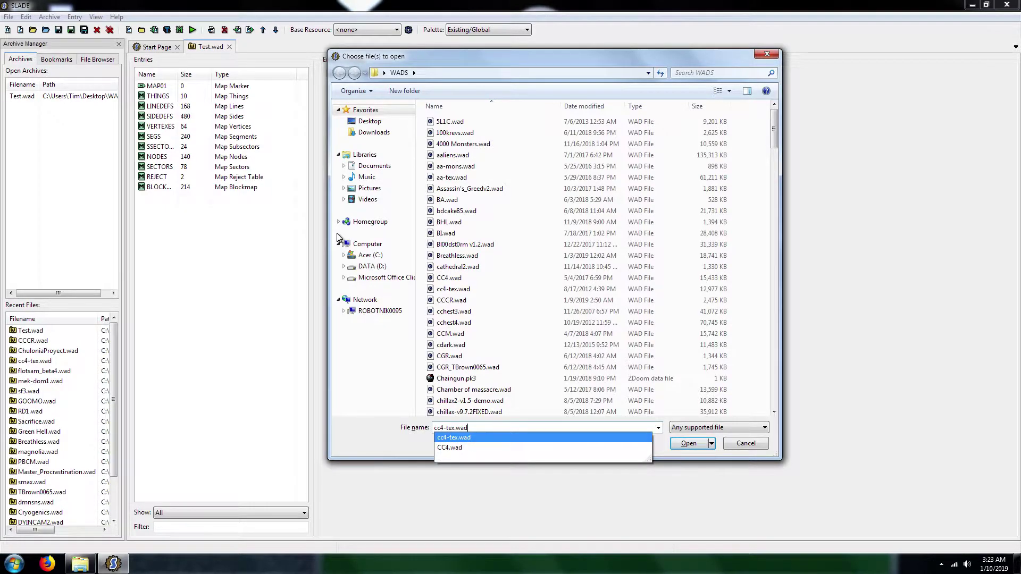
key(Return)
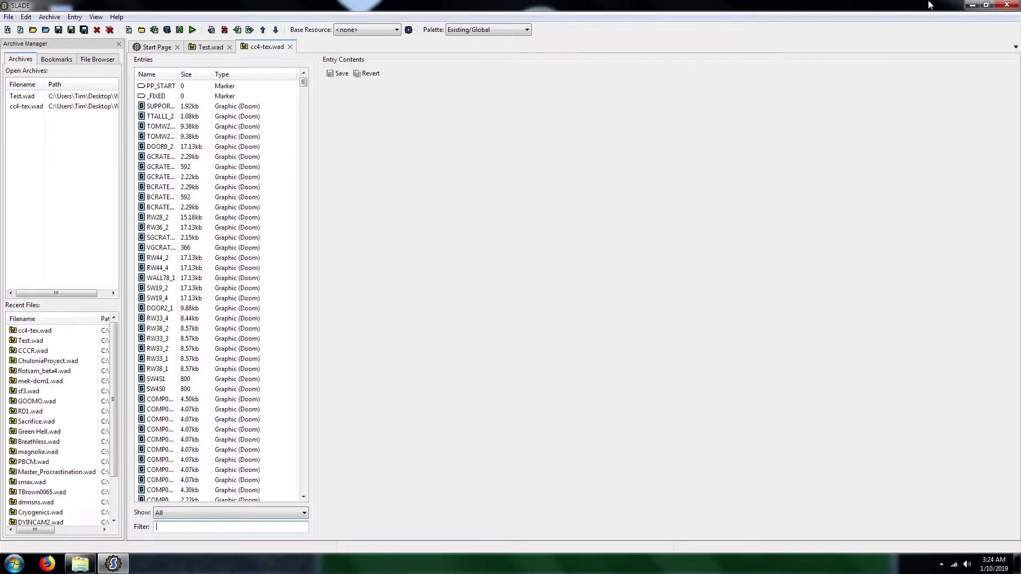
Minimize SLADE, launch GZDoom Builder and choose Test.wad as the map file to open.
click(969, 5)
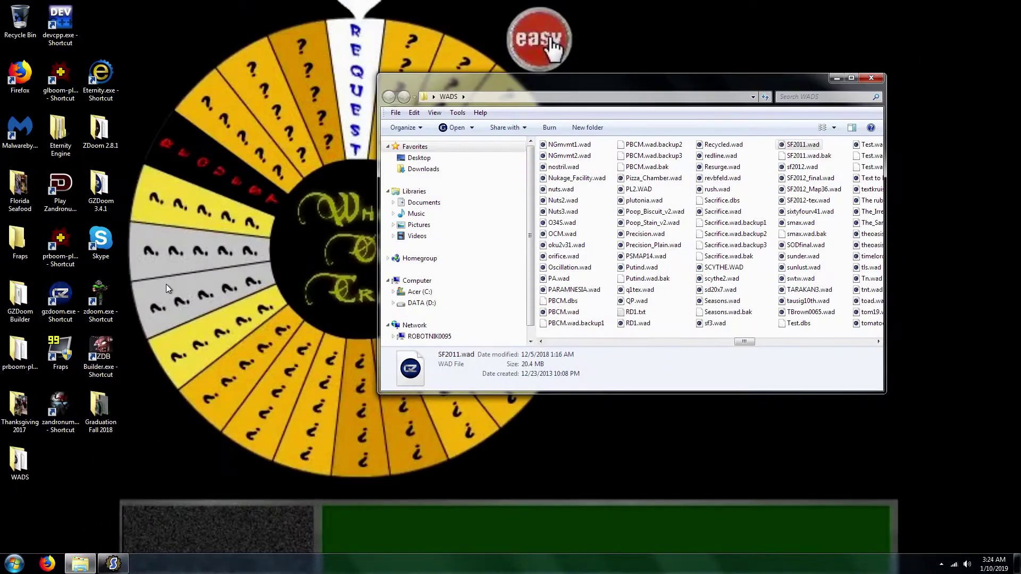
double_click(98, 351)
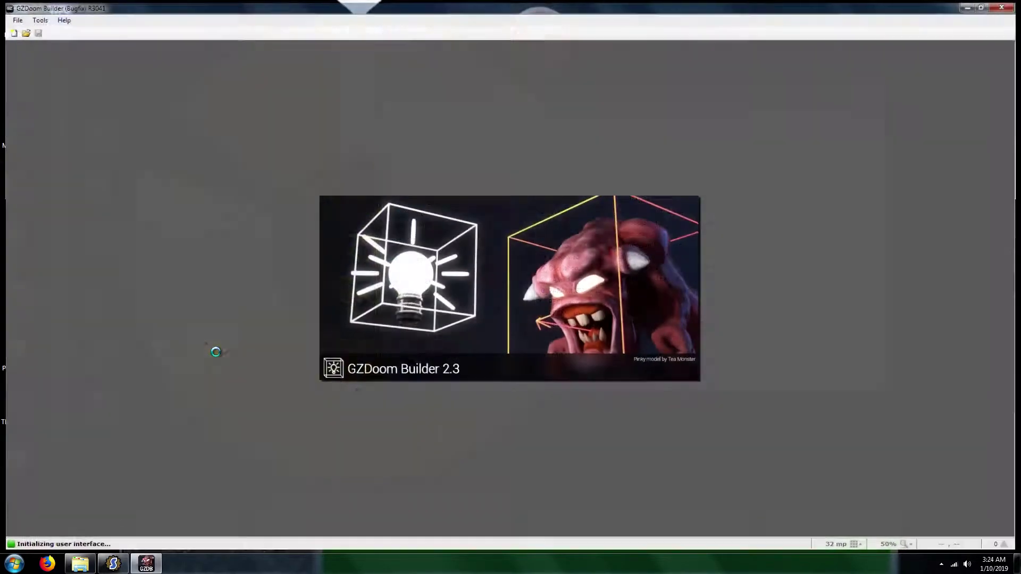
key(ctrl+o)
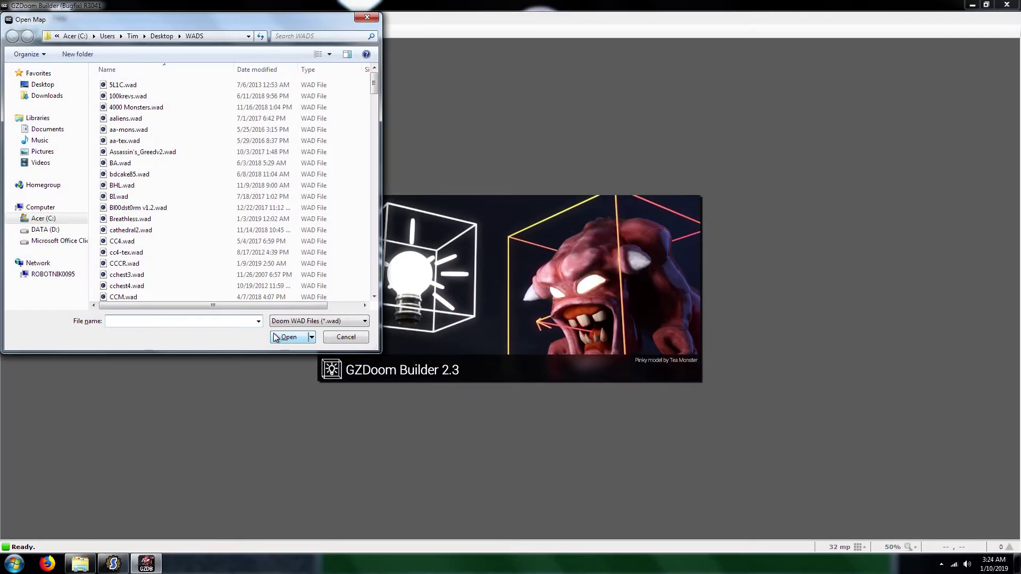
text(Test)
key(Down)
key(Down)
key(Return)
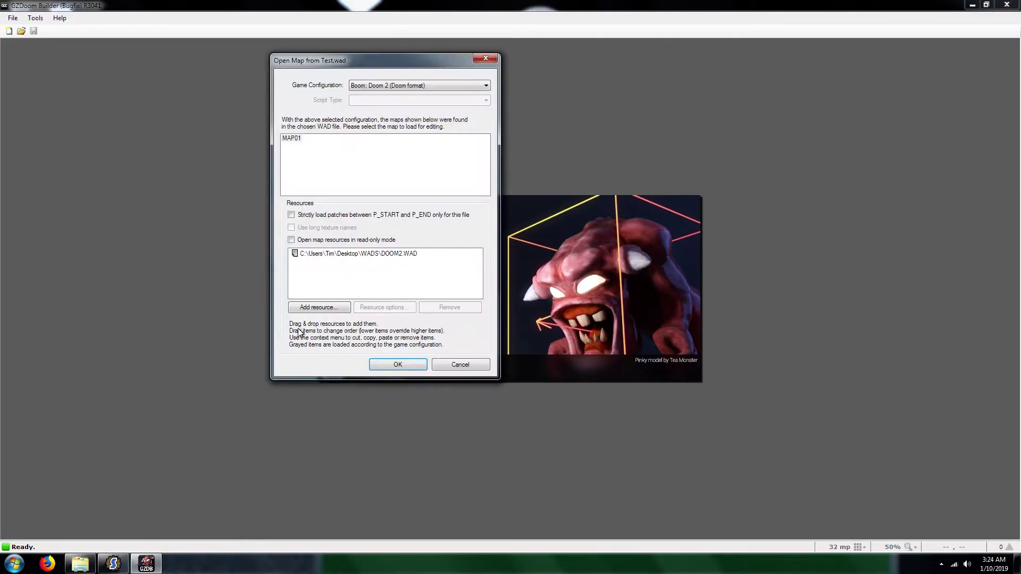
Add cc4-tex.wad from the WADS folder as a WAD resource for the map.
click(331, 310)
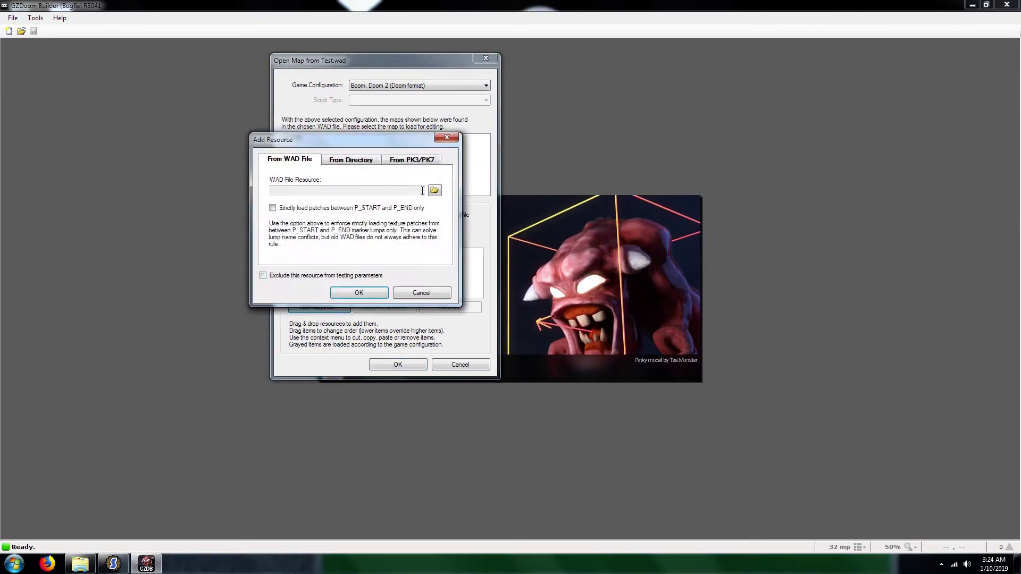
click(435, 190)
text(cc4)
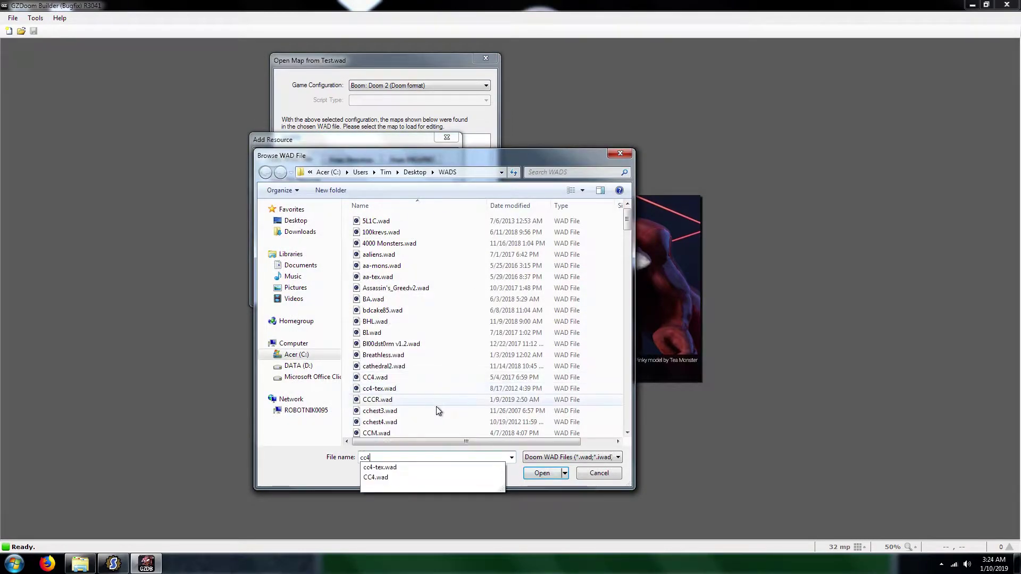
click(403, 467)
click(552, 473)
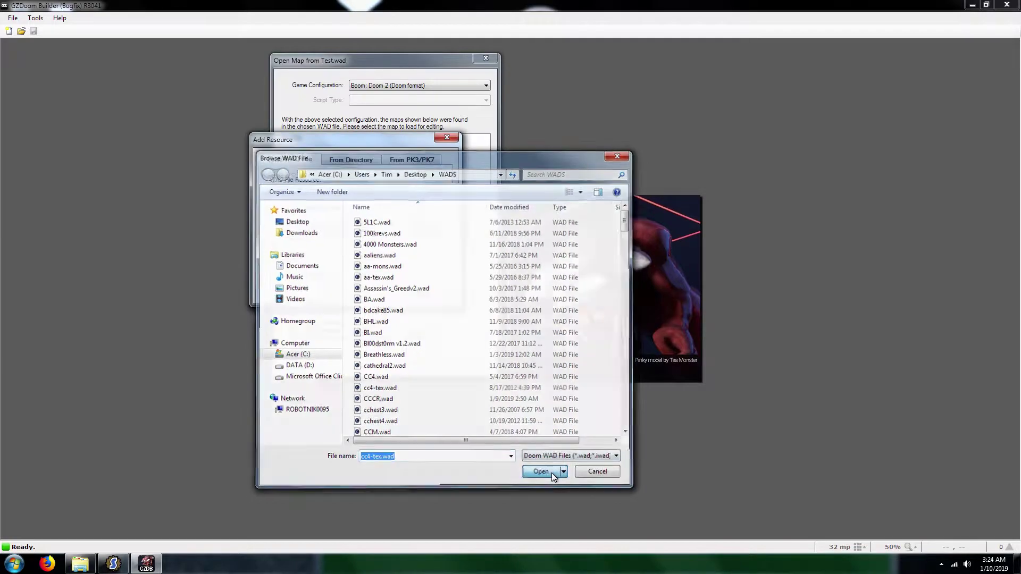
click(360, 292)
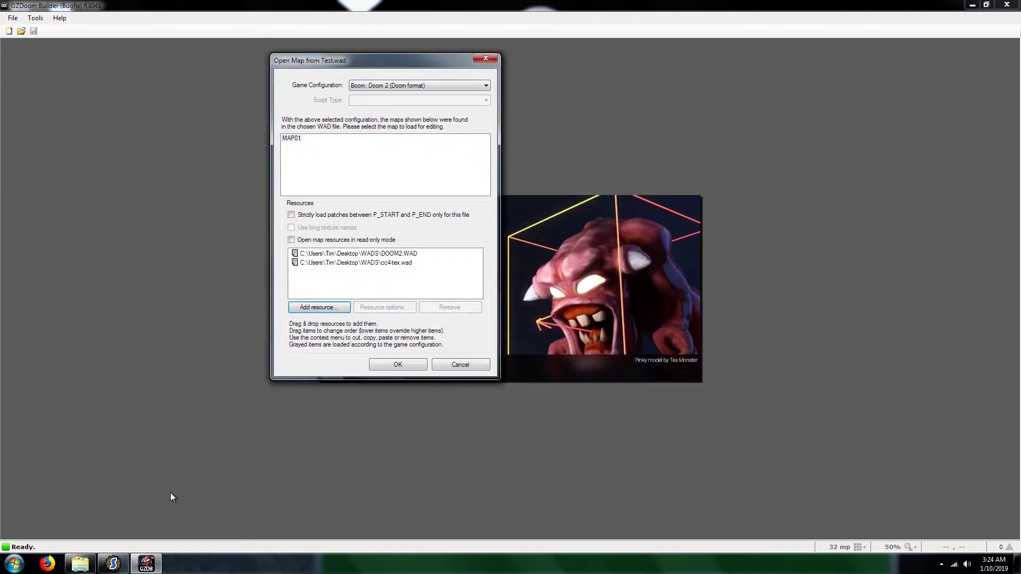
click(113, 564)
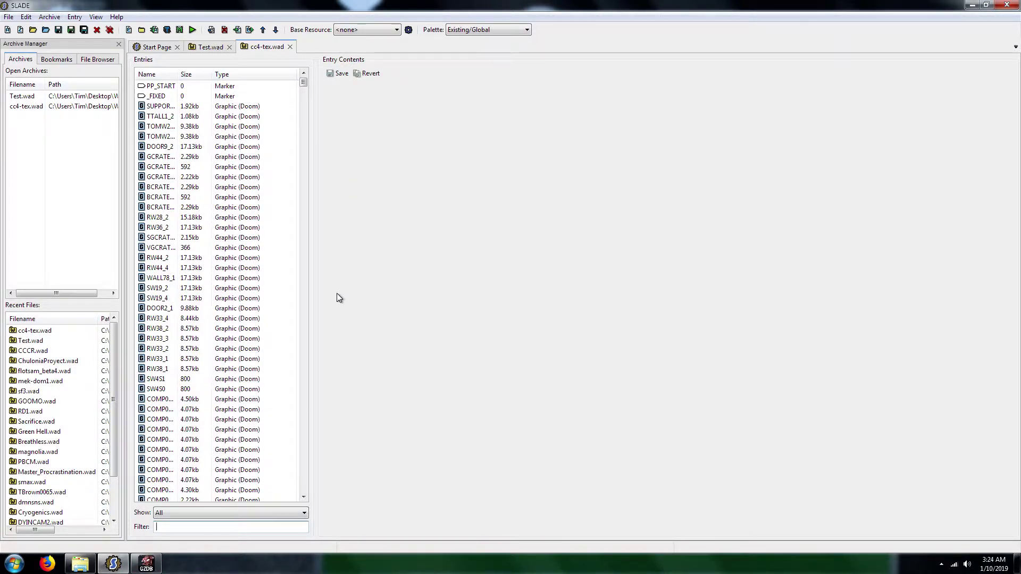
click(223, 525)
click(147, 563)
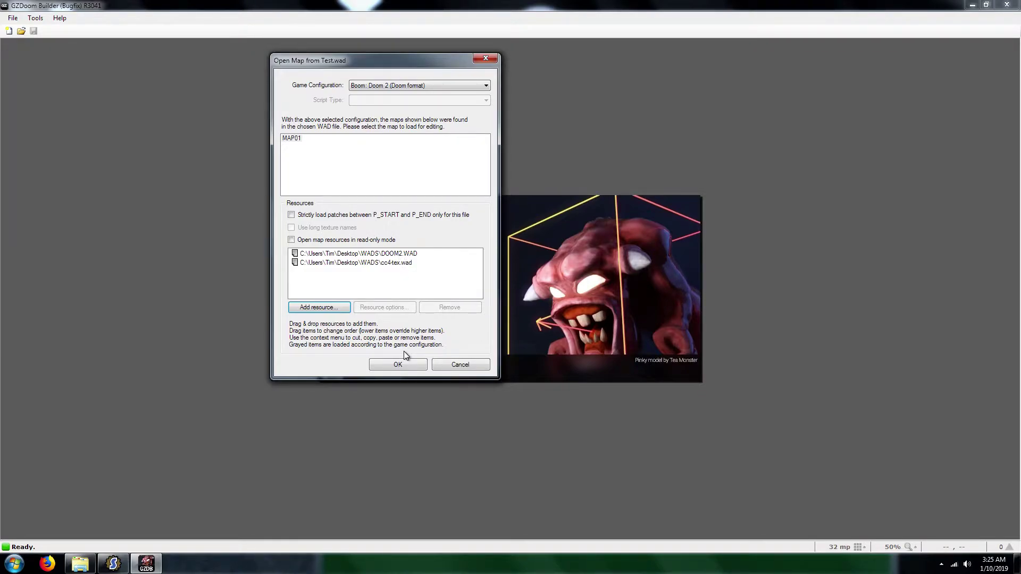
Load MAP01 of Test.wad for editing with the listed resources.
click(409, 366)
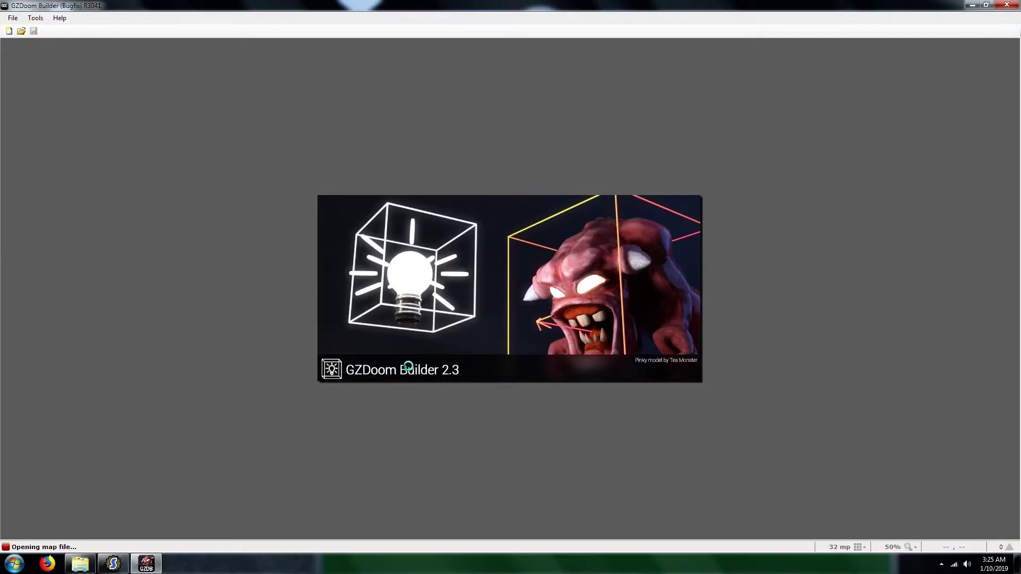
scroll(310, 266, up, 4)
scroll(297, 237, down, 5)
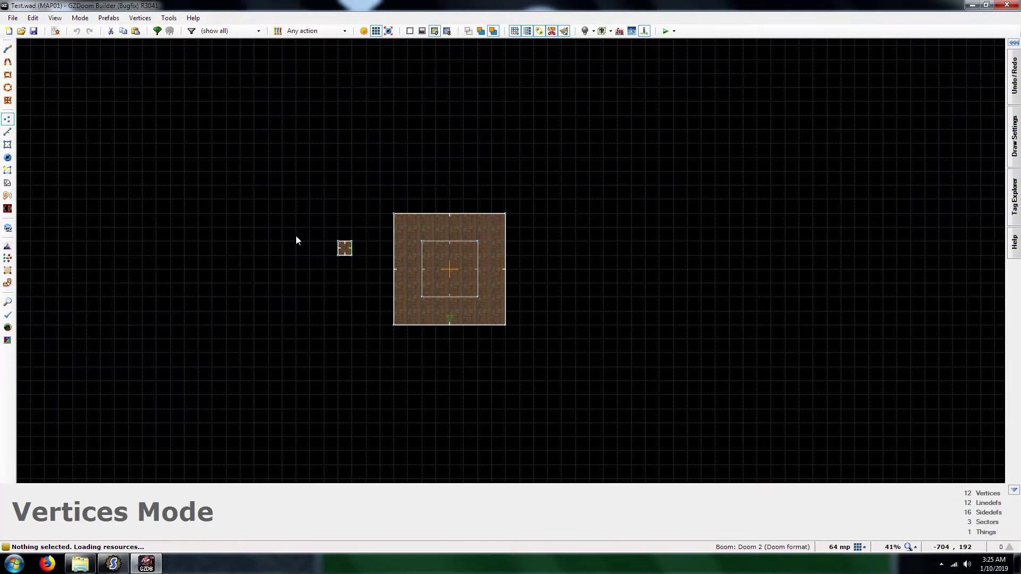
scroll(477, 285, up, 5)
scroll(425, 217, down, 4)
scroll(424, 218, up, 4)
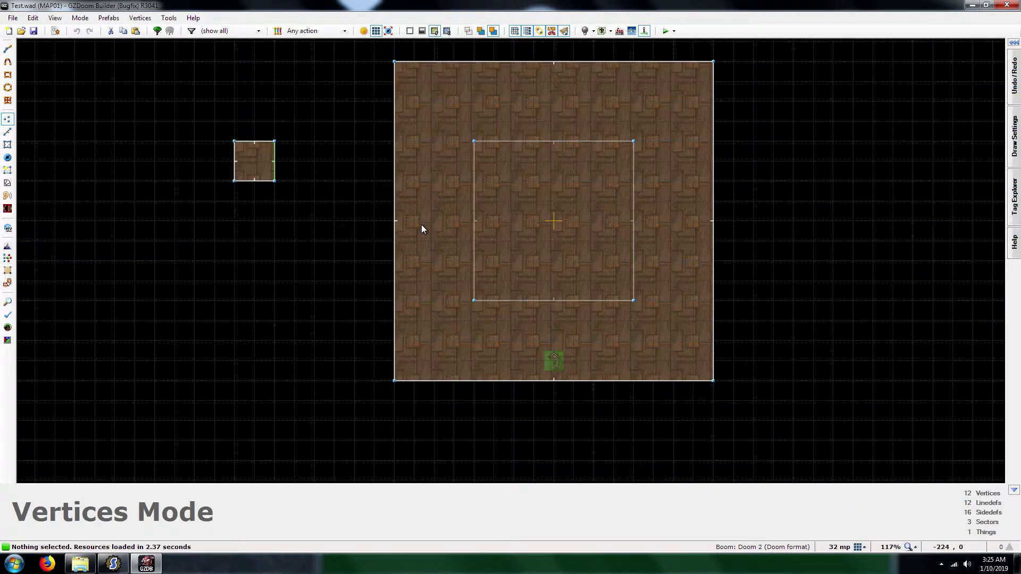
Enter 3D visual mode and select all four walls of the large room.
key(q)
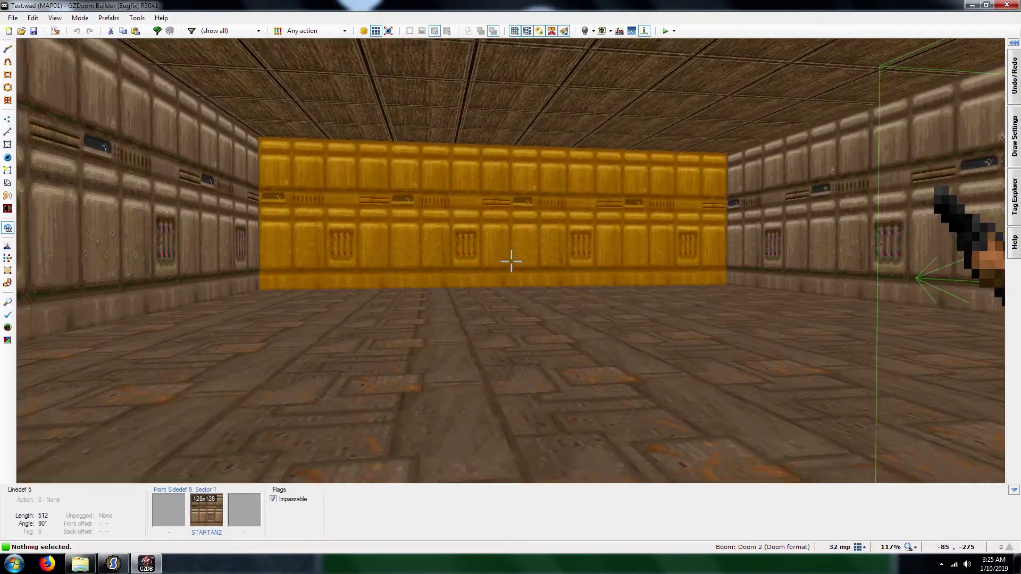
key(w)
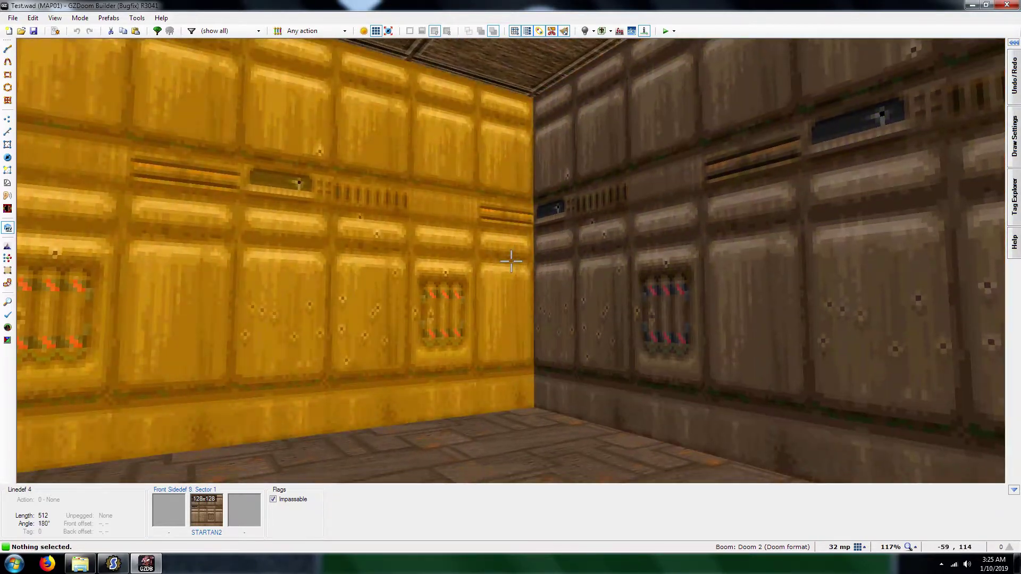
click(511, 261)
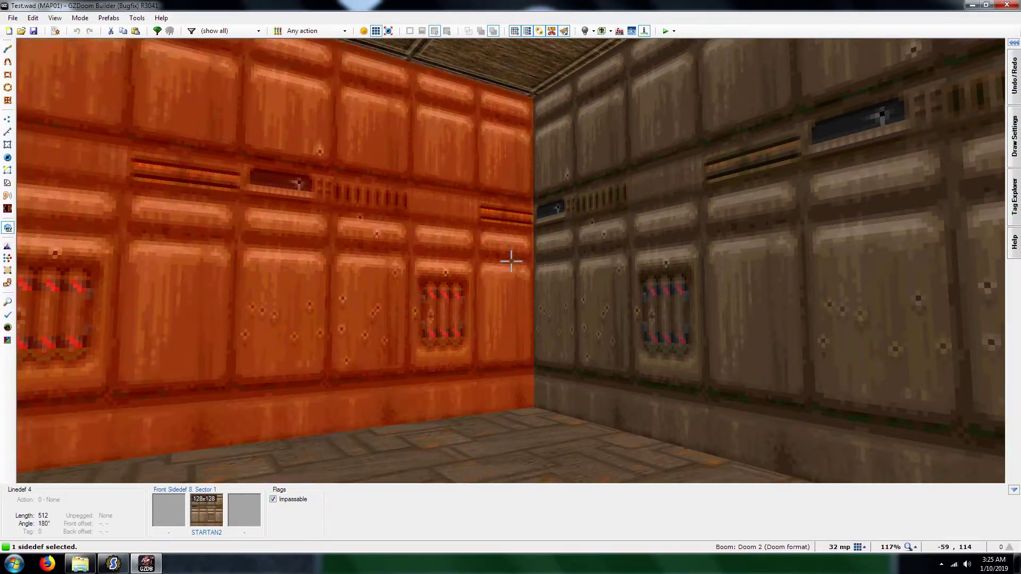
click(511, 261)
click(511, 261)
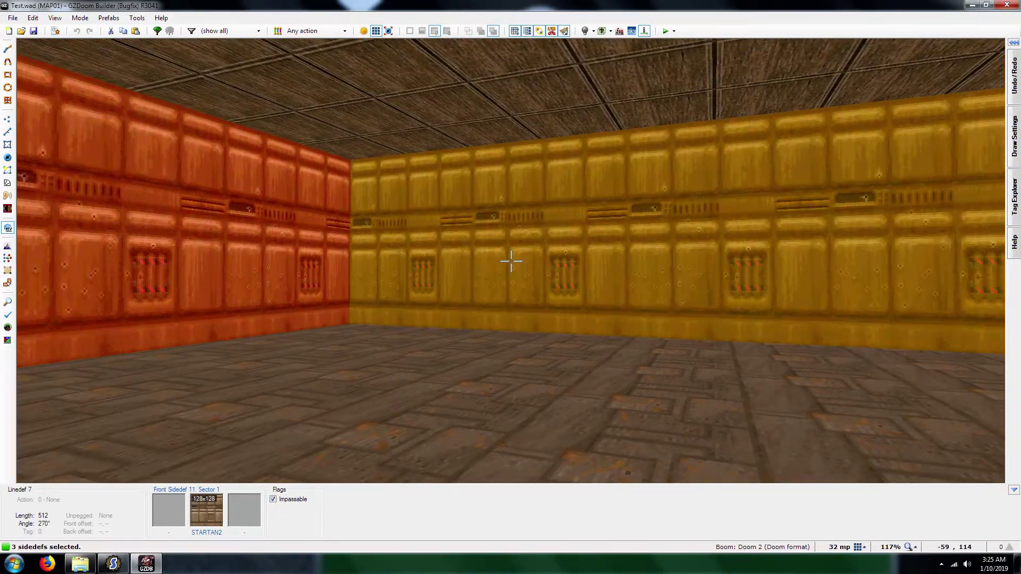
click(511, 261)
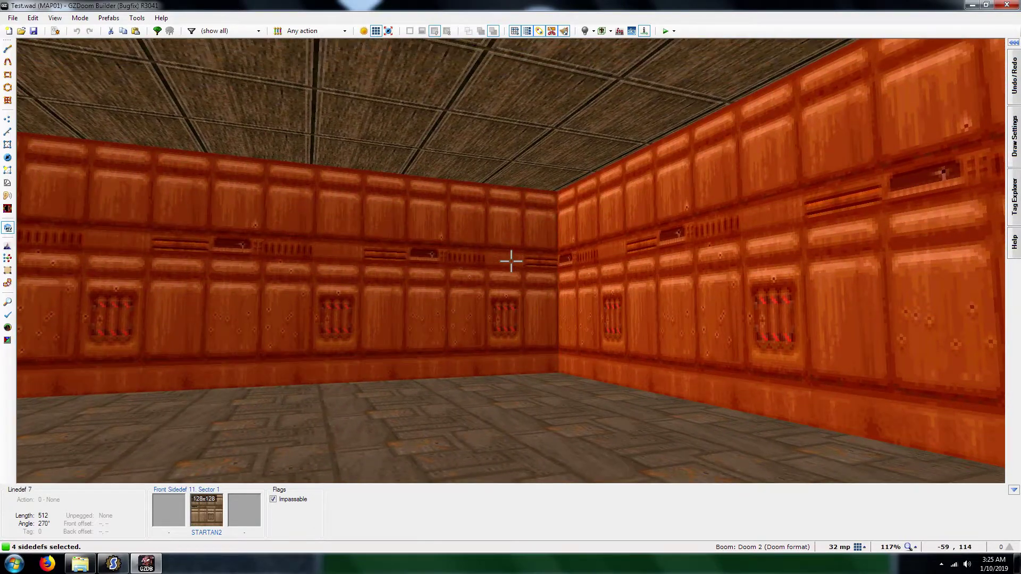
Filter the cc4-tex.wad textures by GOTH and apply GOTHBAR1 as the middle texture of the four selected walls.
right_click(511, 261)
click(386, 143)
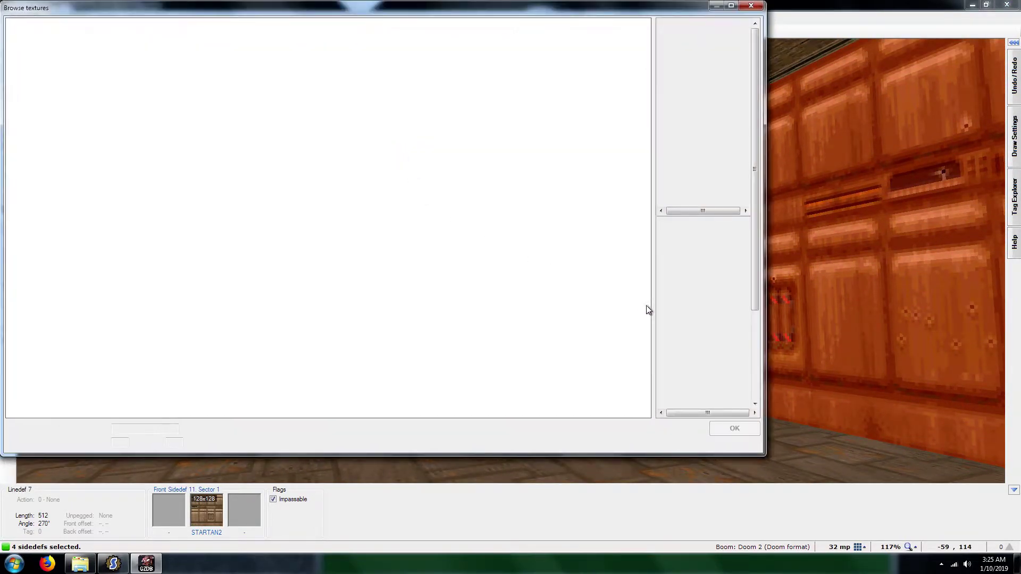
click(699, 247)
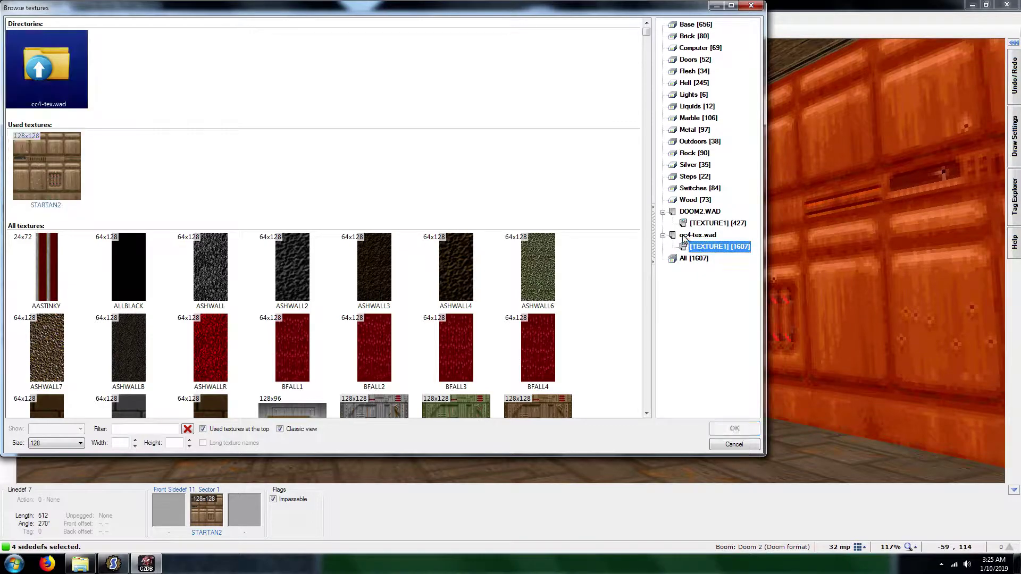
click(154, 430)
text(GOTH)
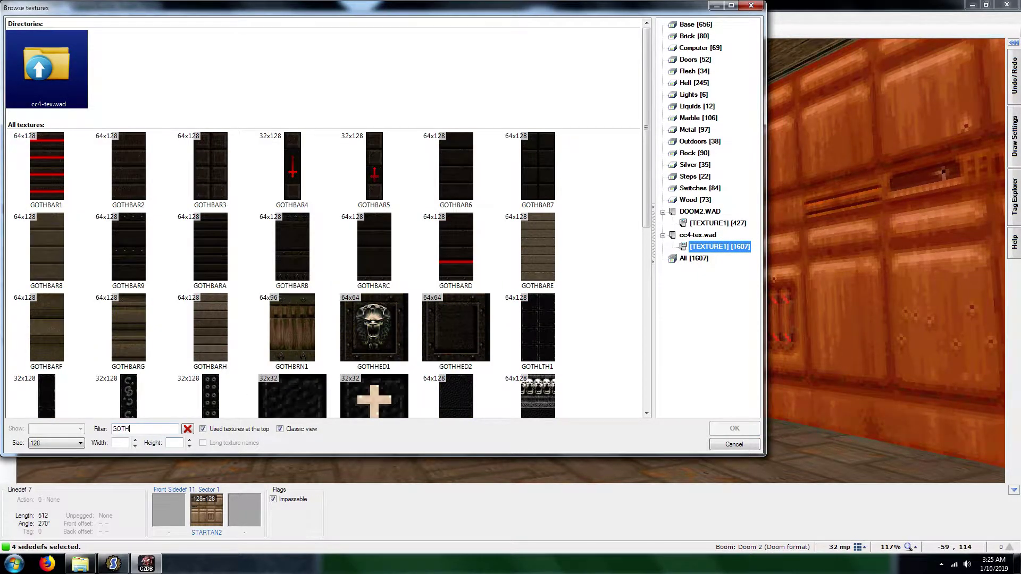
click(37, 175)
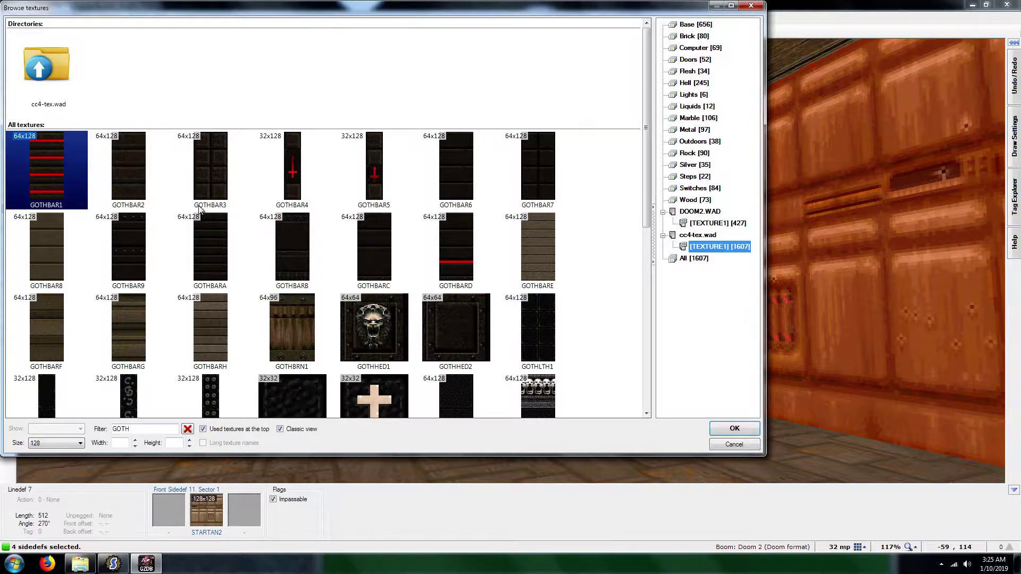
click(734, 428)
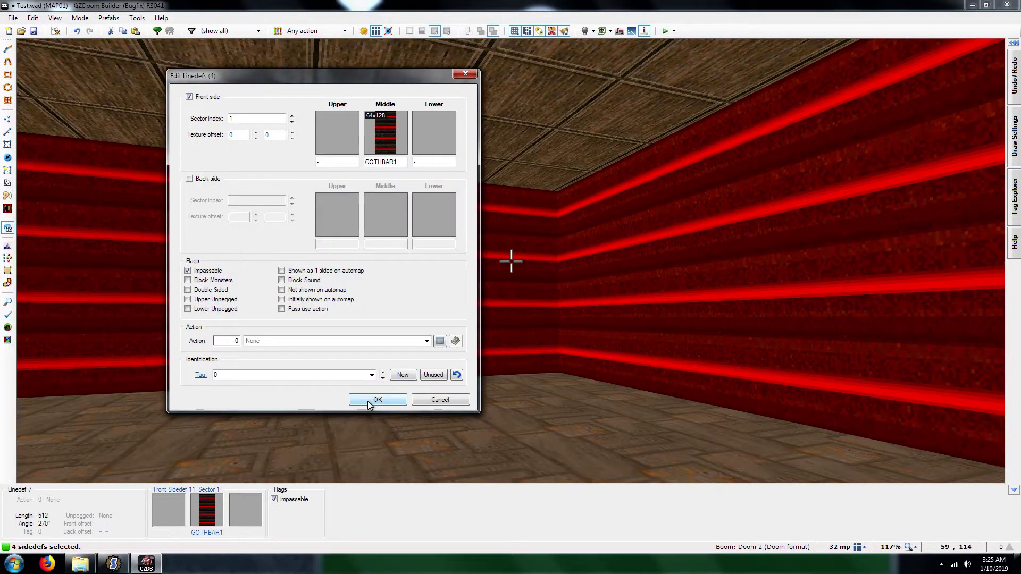
click(373, 400)
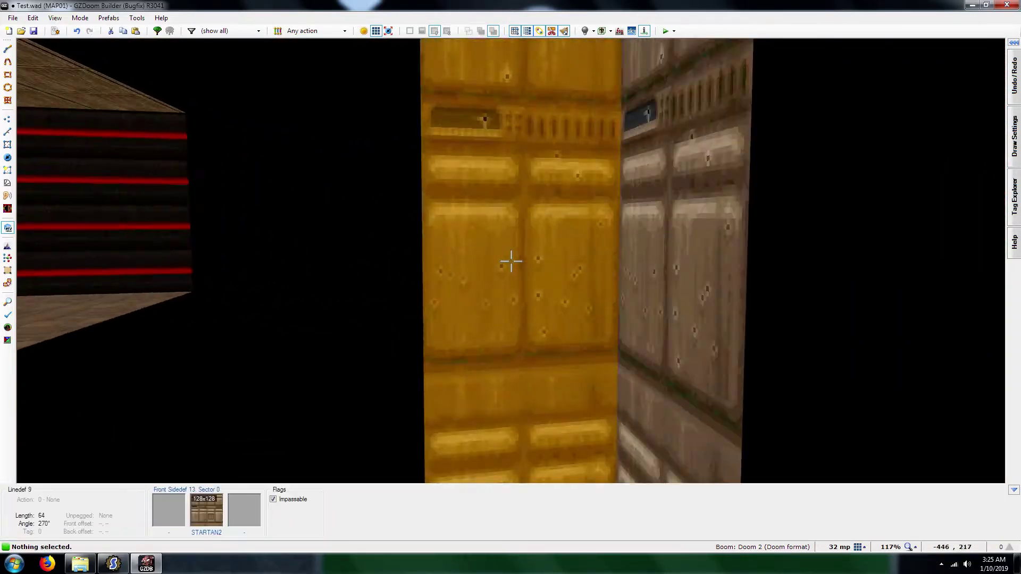
Apply GOTHBAR1 as the middle texture of all four walls of the small separate sector, and clear the selection.
click(510, 260)
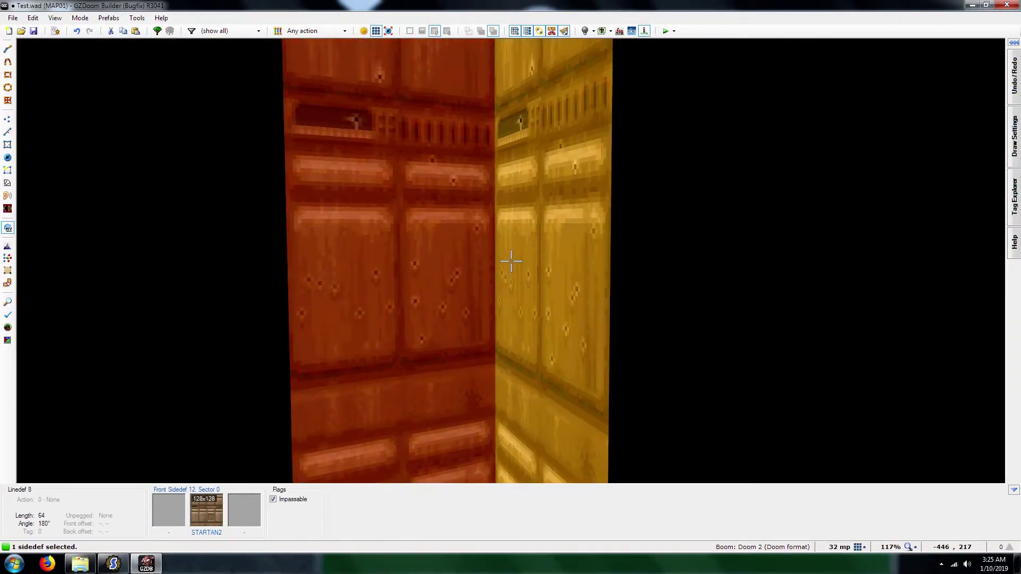
click(511, 261)
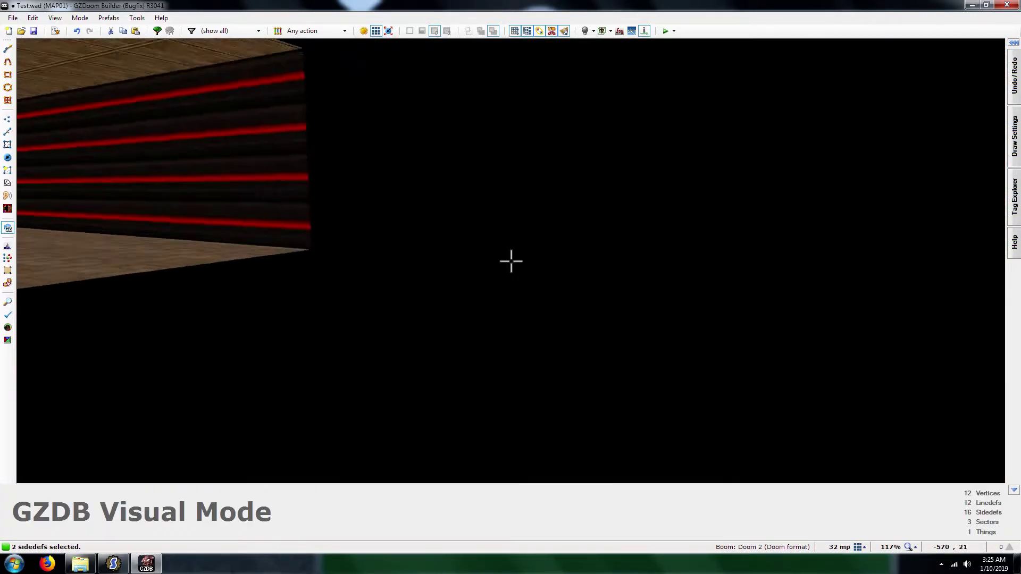
key(w)
click(511, 261)
click(510, 260)
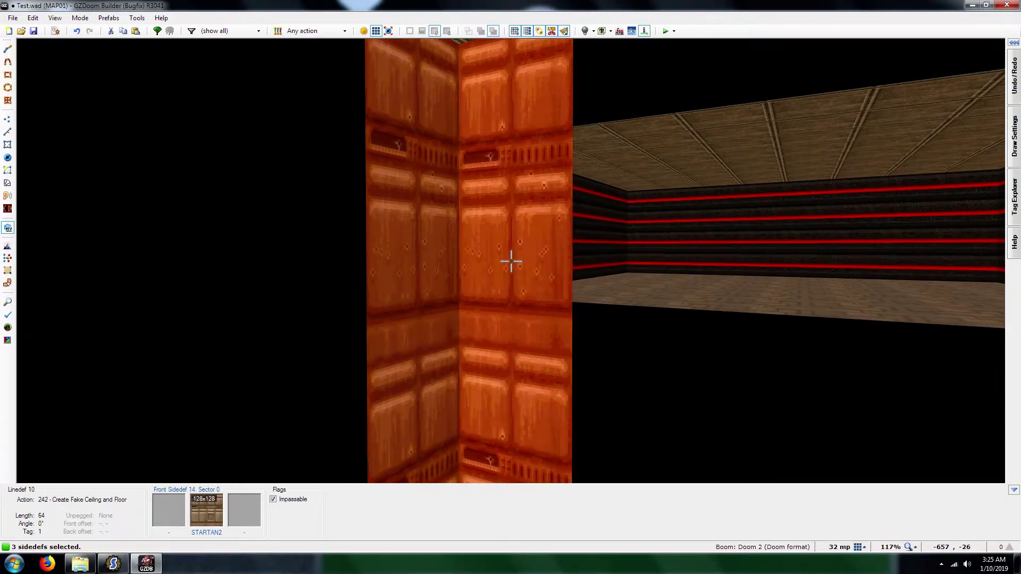
right_click(511, 261)
click(387, 135)
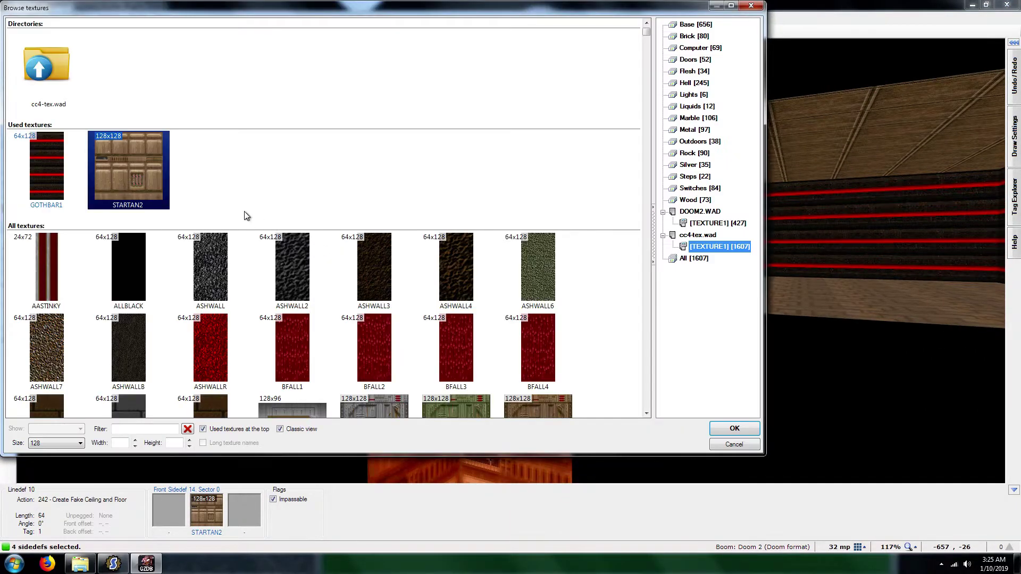
click(65, 178)
click(725, 426)
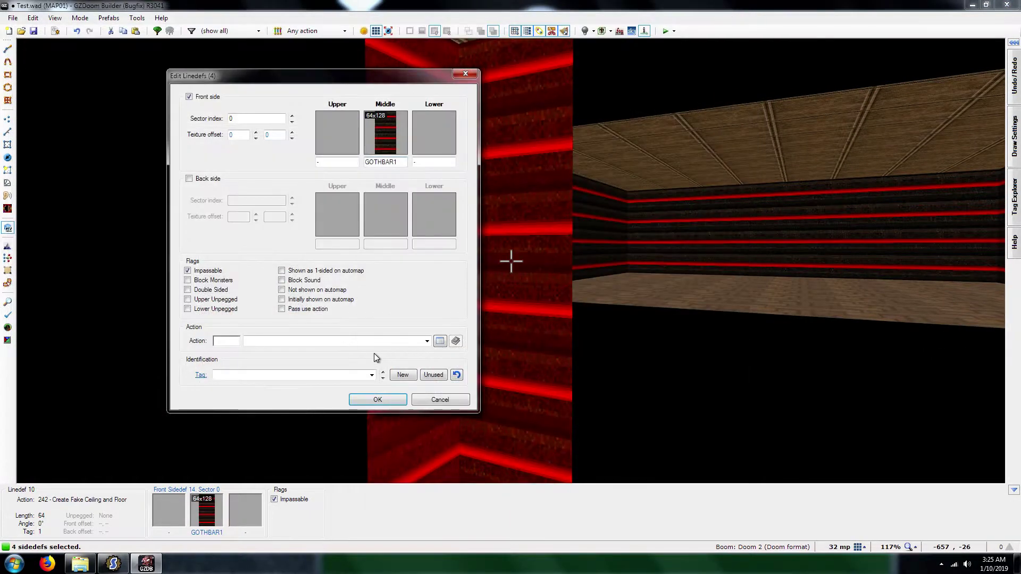
click(378, 400)
key(c)
Select the floors of the large room, its inner square sector and the small separate sector.
key(s)
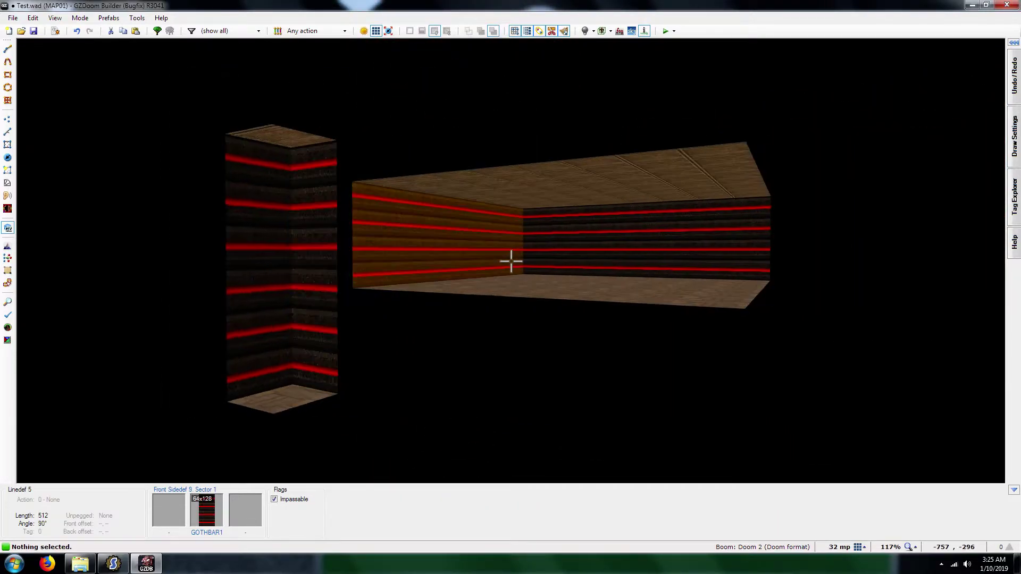
key(s)
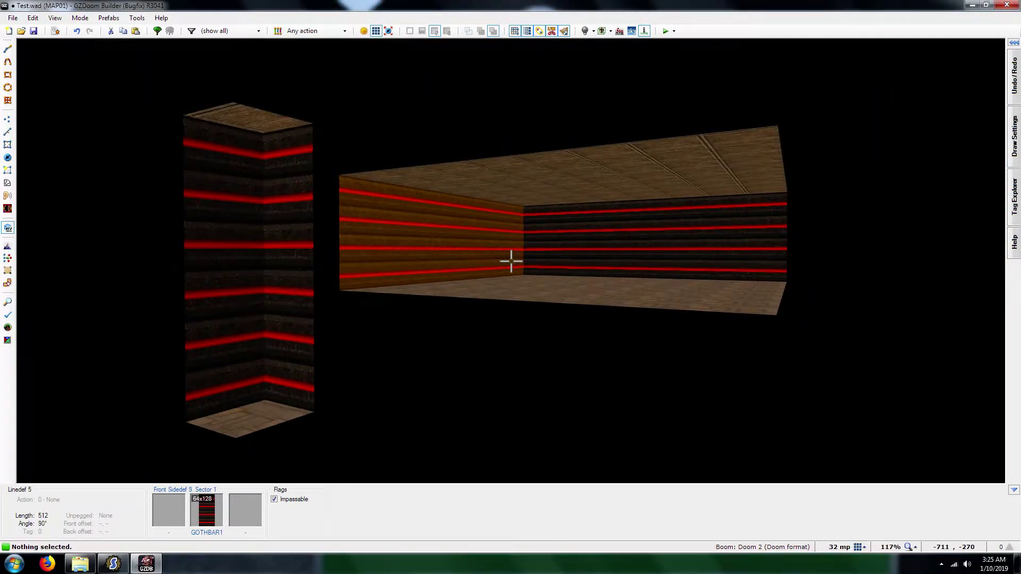
key(w)
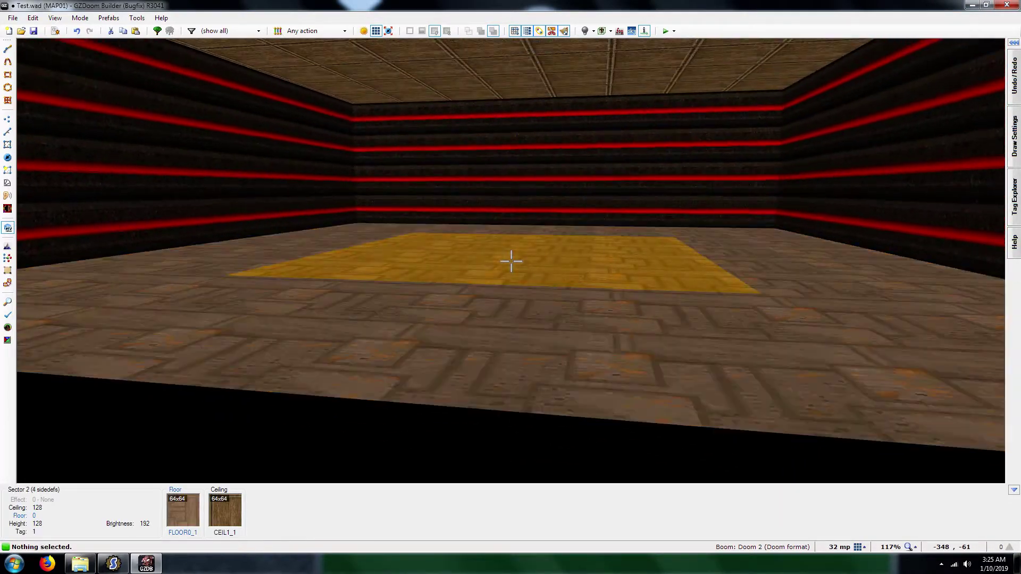
click(511, 261)
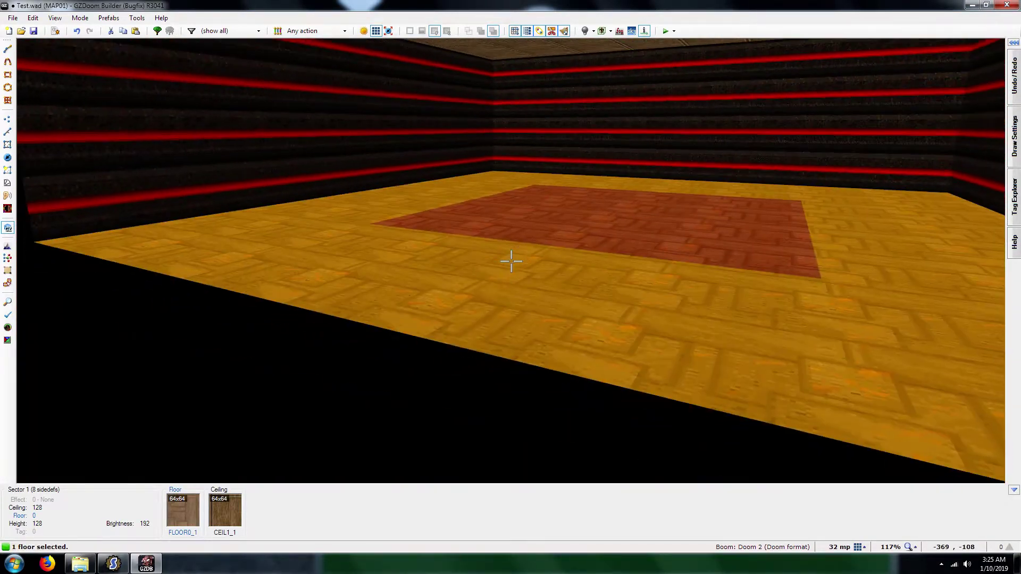
click(511, 260)
key(s)
key(a)
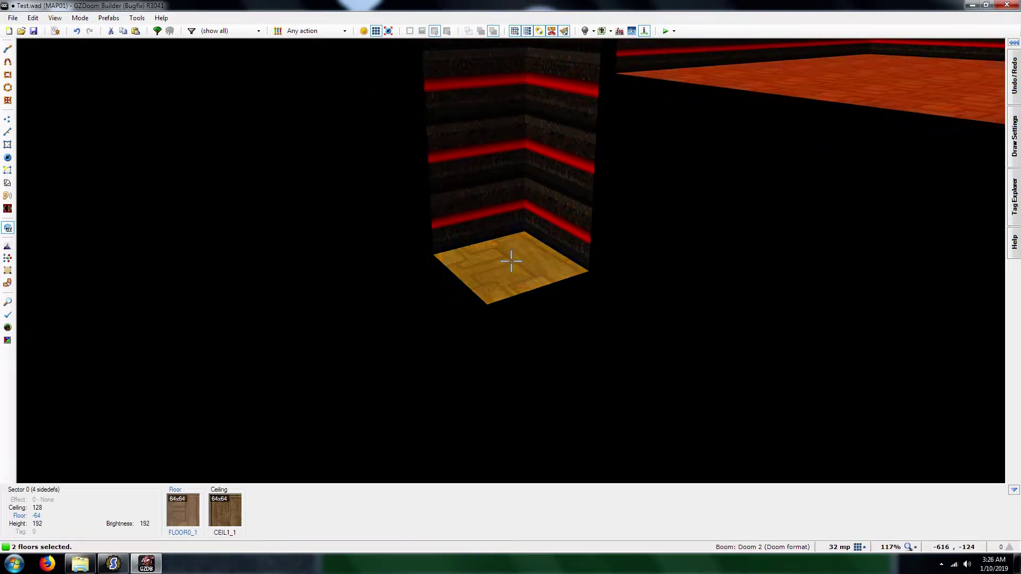
key(w)
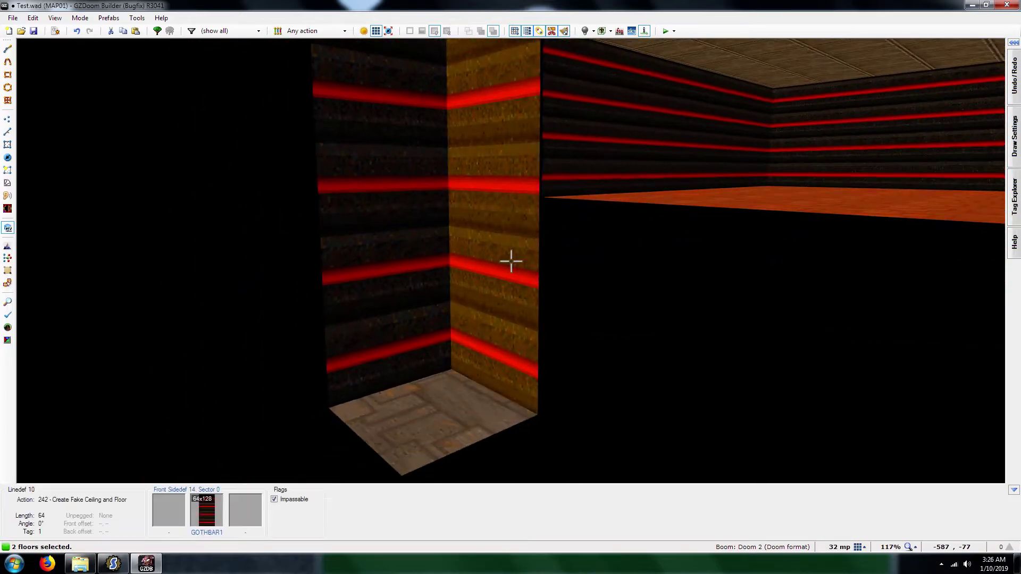
click(510, 261)
Filter the cc4-tex.wad flats by DIAMOND and assign DIAMOND6 as the floor of the three selected sectors.
right_click(510, 261)
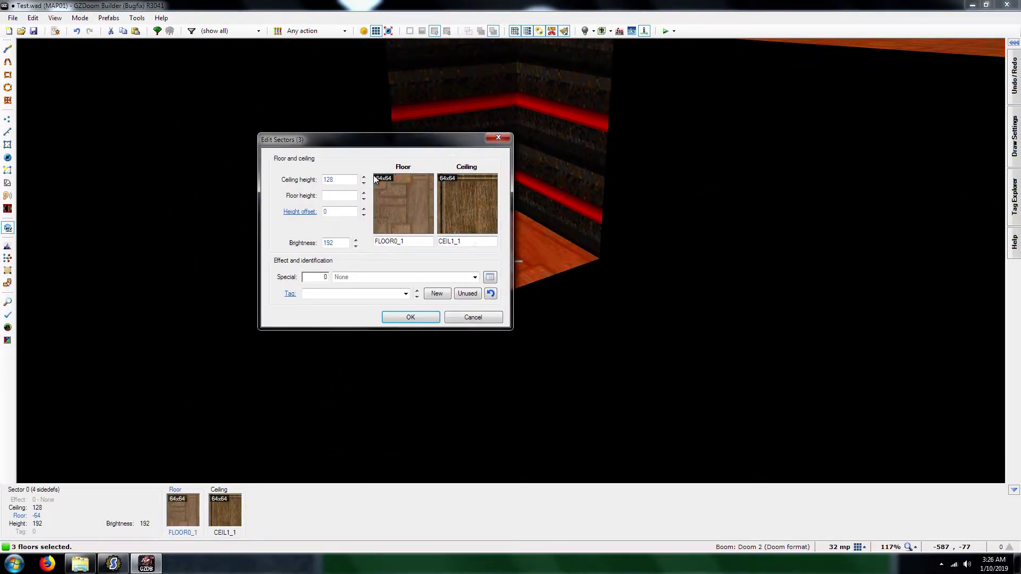
click(422, 196)
click(701, 223)
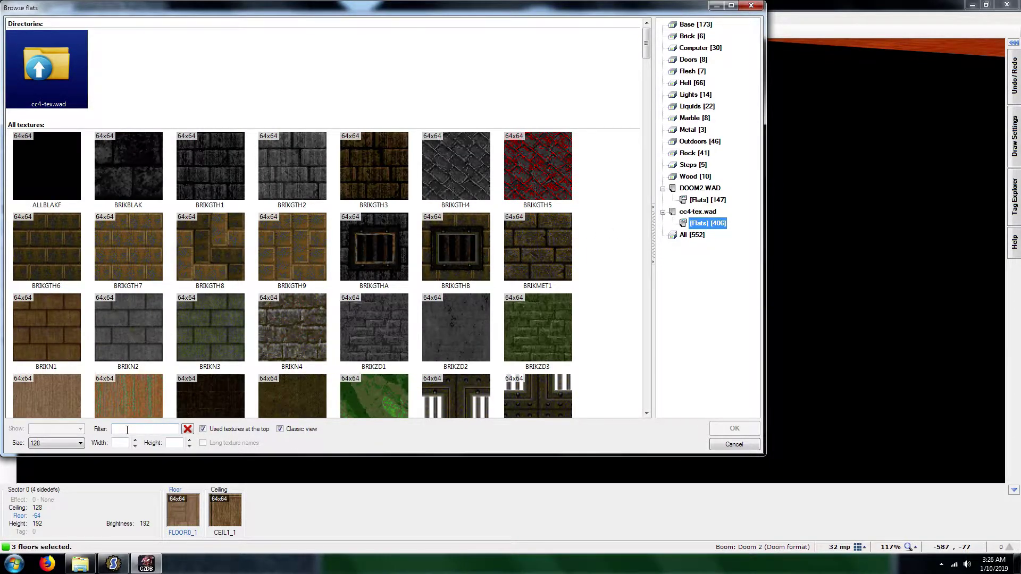
click(127, 430)
text(DIAMOND)
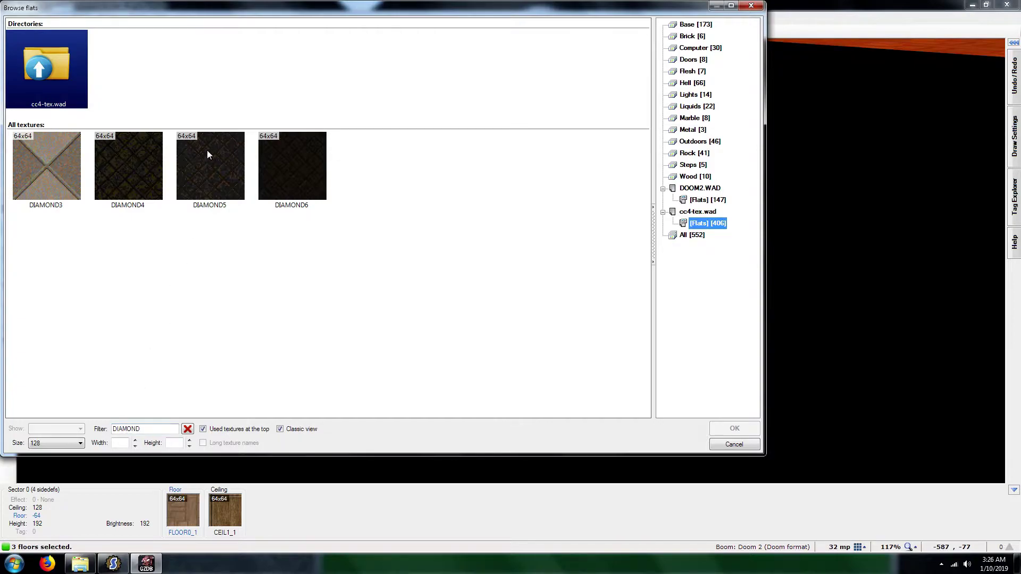
click(325, 181)
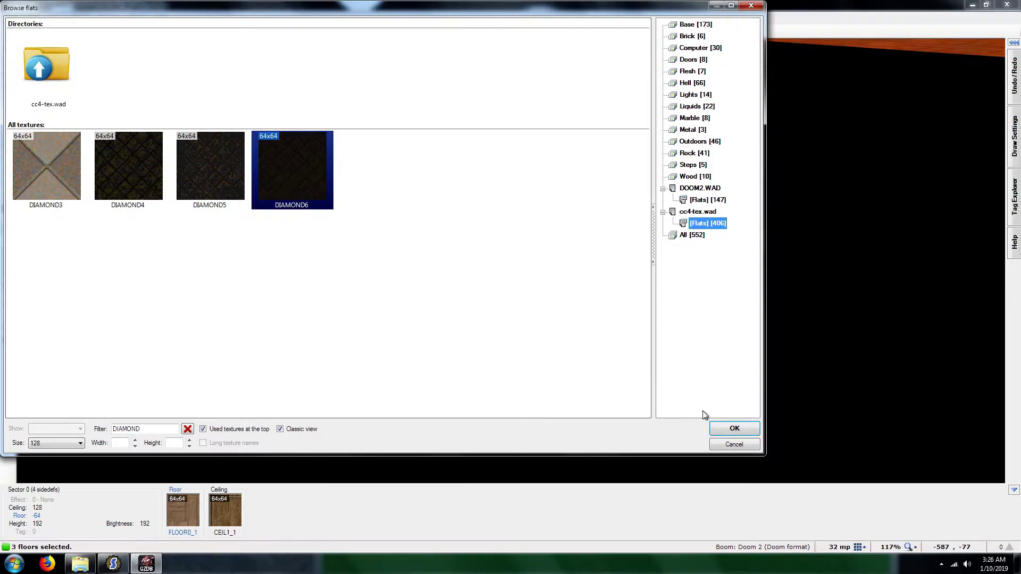
click(735, 432)
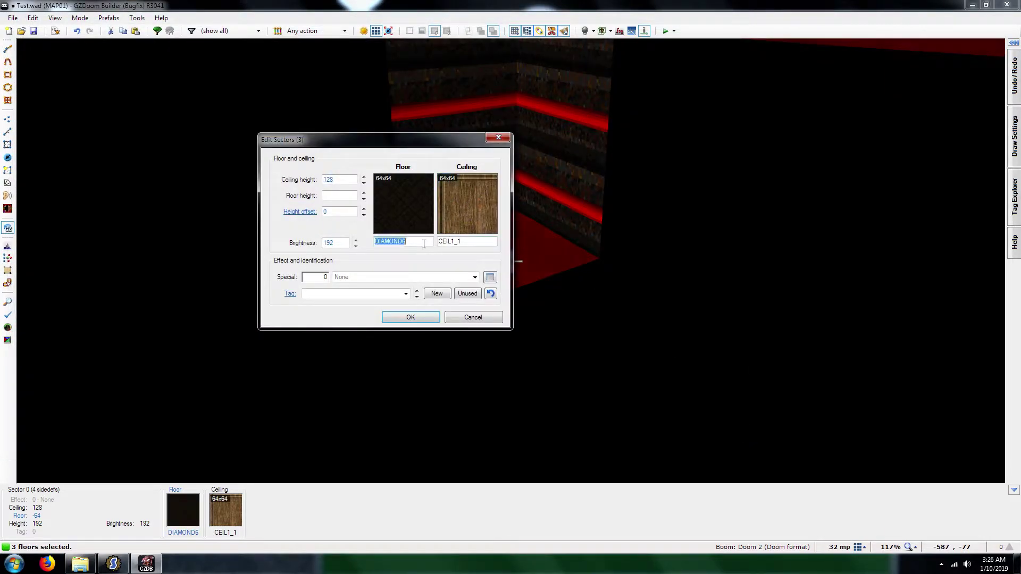
Copy the DIAMOND6 flat name to the ceiling of the three sectors and apply the sector changes.
key(ctrl+c)
double_click(468, 240)
key(ctrl+v)
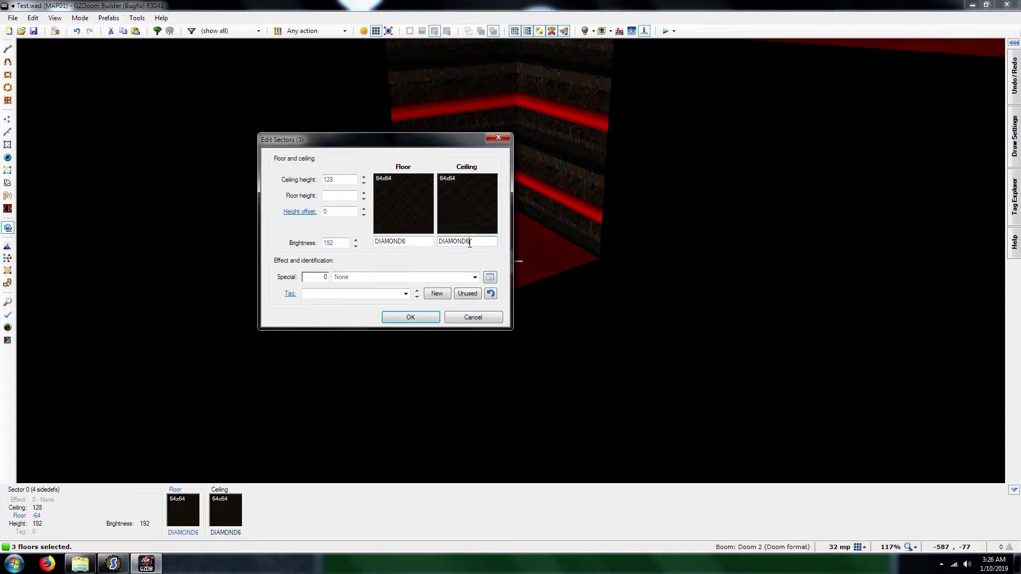
click(425, 321)
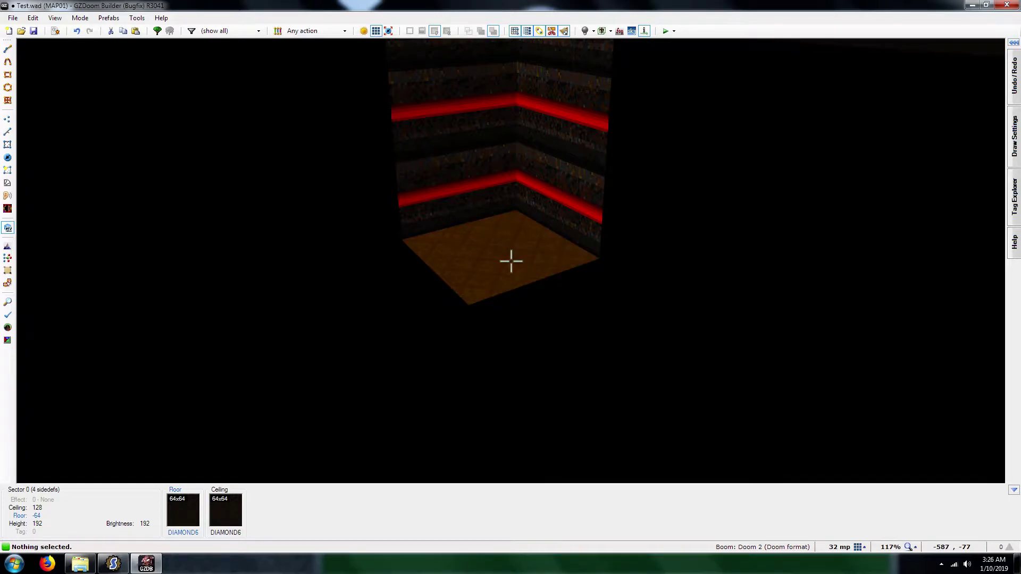
Inspect the retextured large room and small sector in 3D, and return to the 2D map view.
key(w)
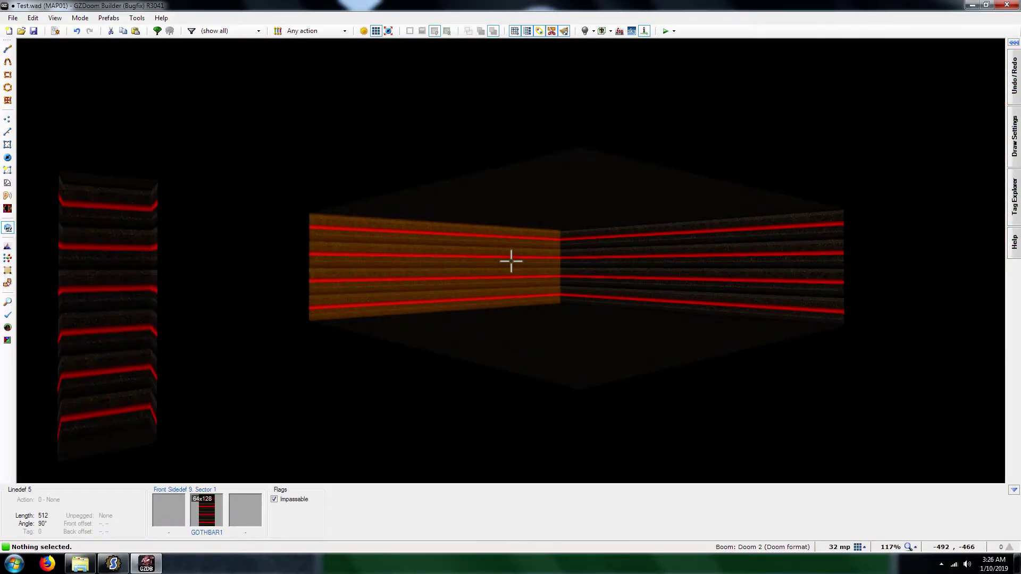
key(s)
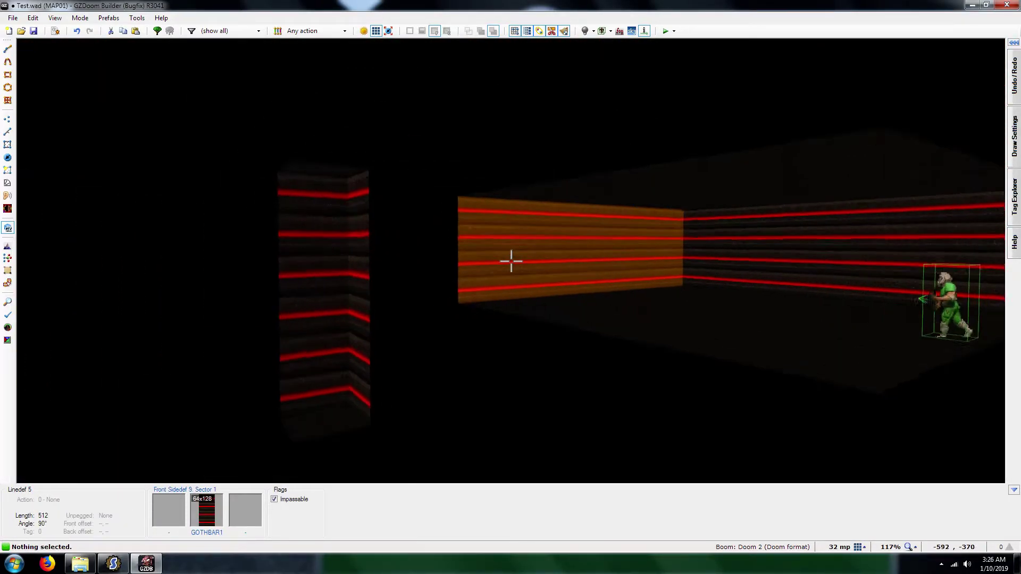
key(w)
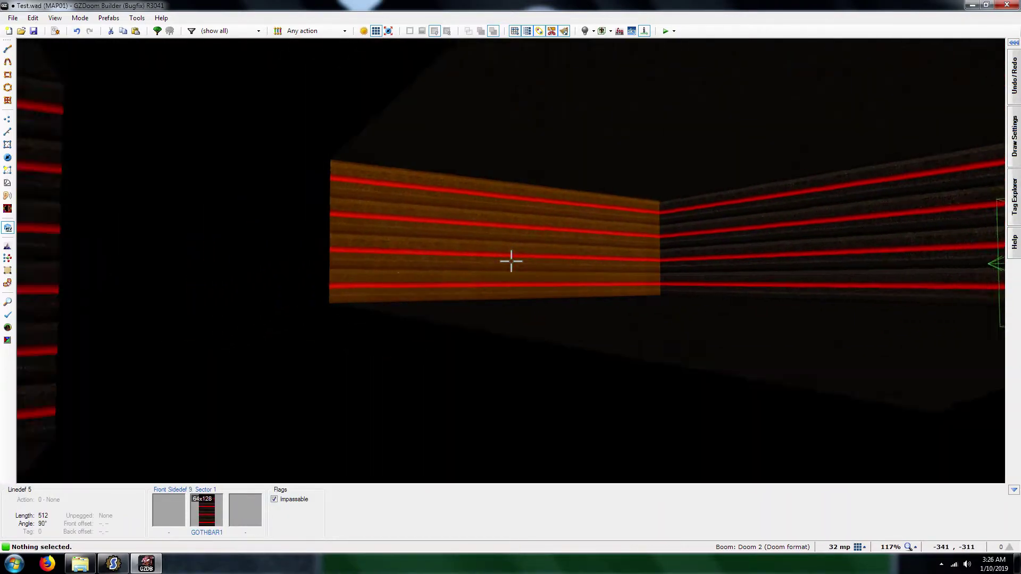
key(w)
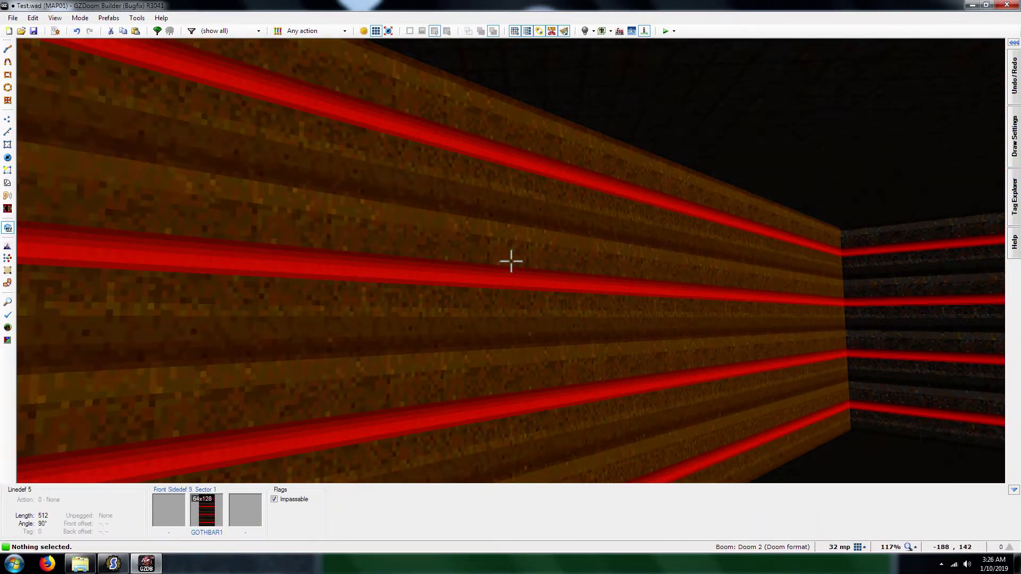
key(q)
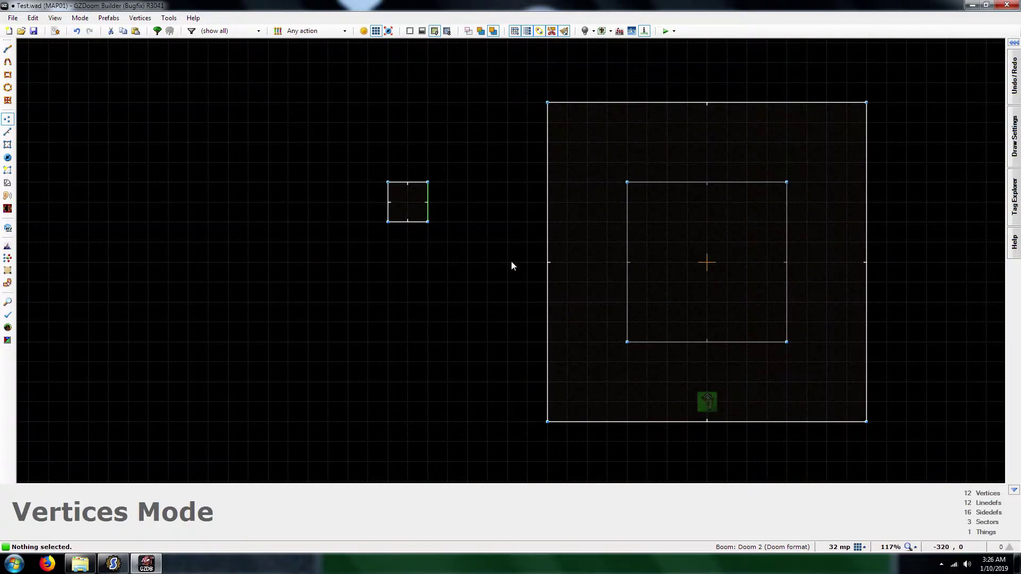
scroll(375, 191, down, 3)
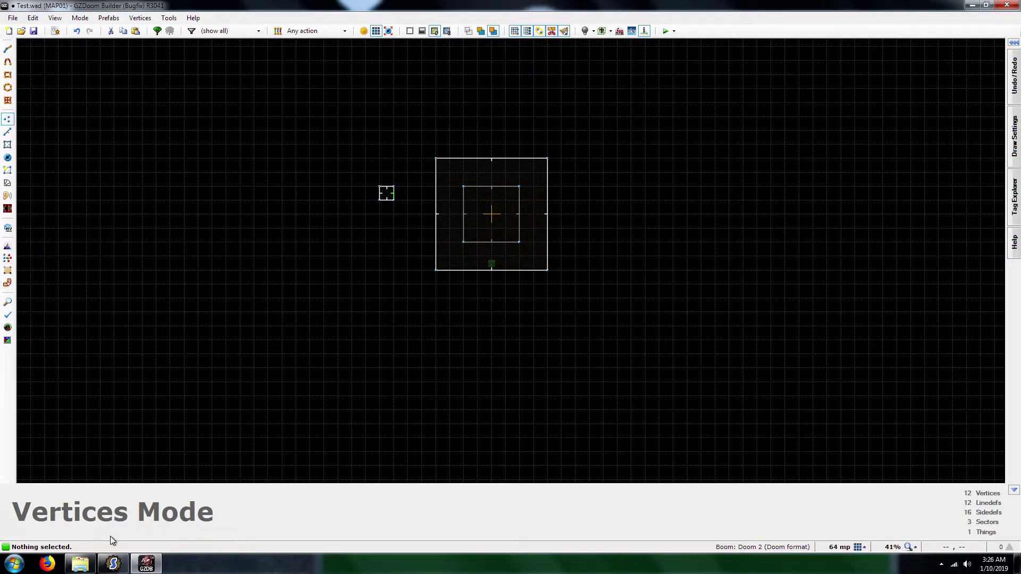
Switch to SLADE and close it.
click(107, 566)
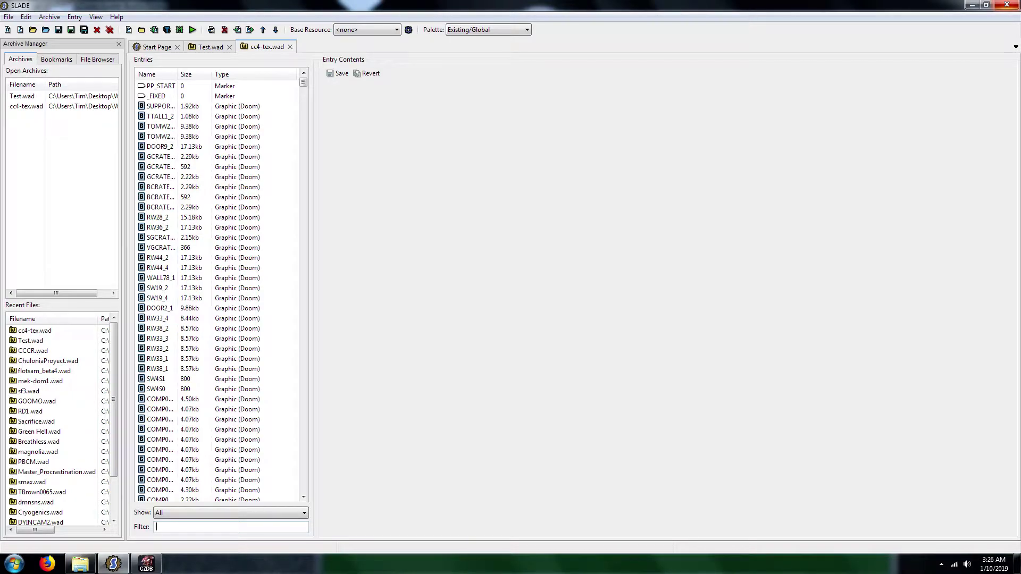
click(1006, 4)
click(543, 283)
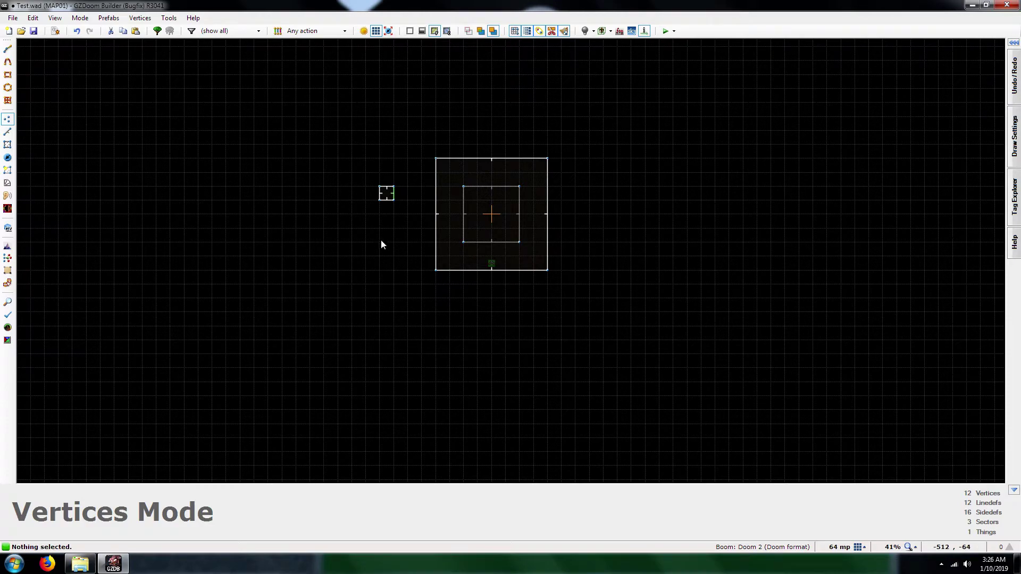
Switch the map to Linedefs mode, save Test.wad and close GZDoom Builder.
scroll(388, 255, down, 3)
scroll(401, 265, up, 6)
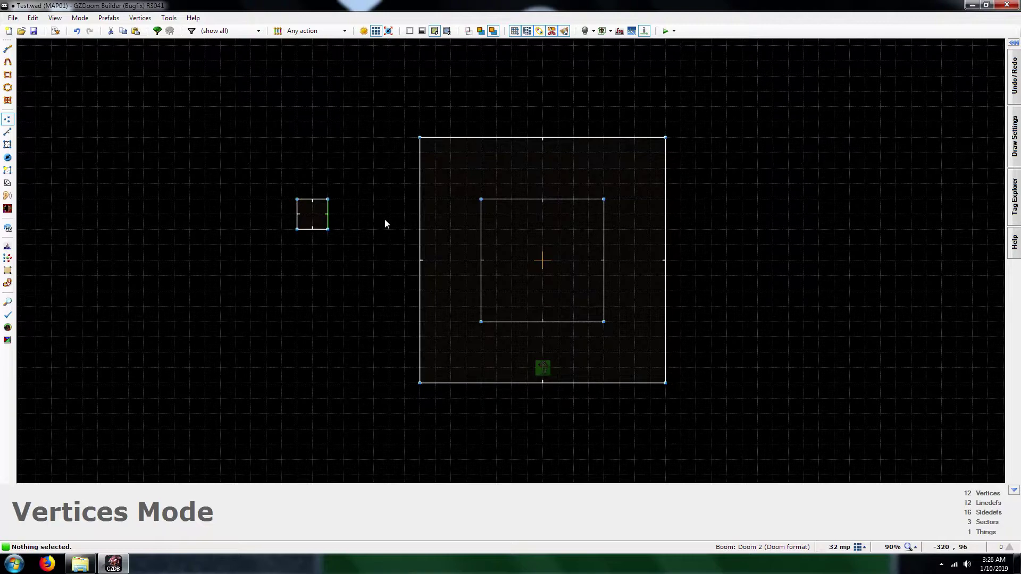
scroll(388, 212, down, 1)
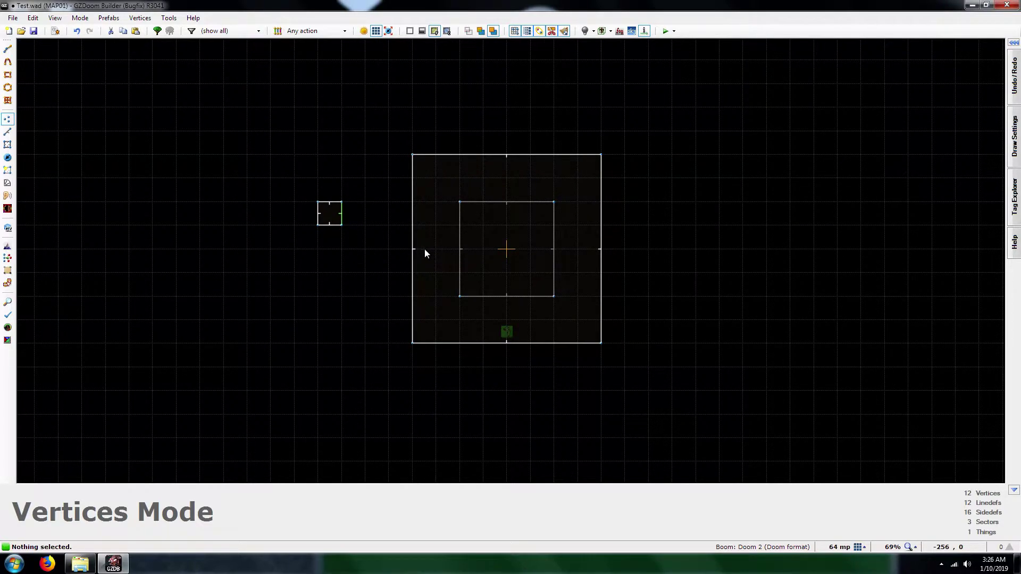
scroll(425, 252, up, 1)
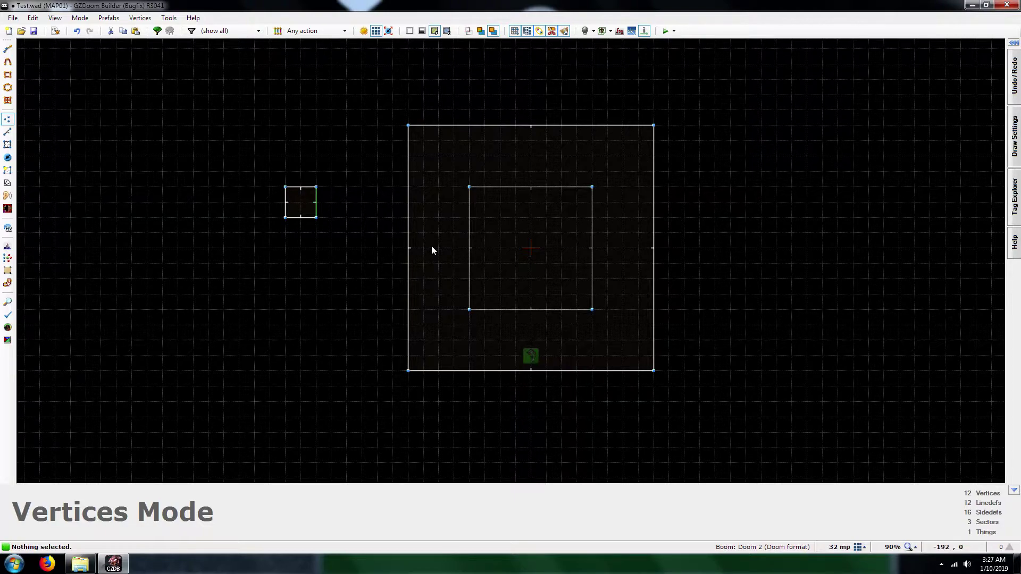
key(l)
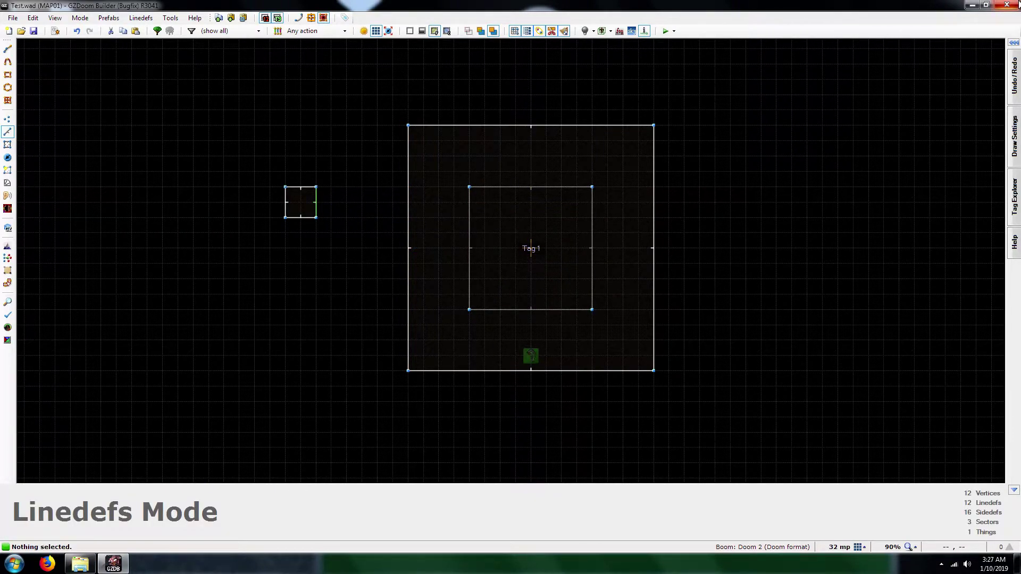
click(1013, 4)
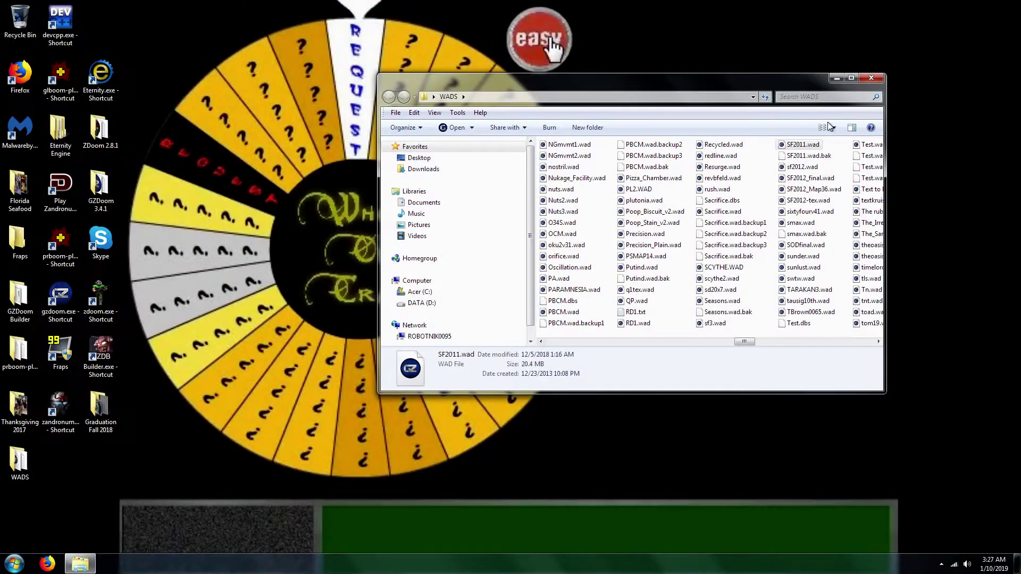
Select Test.wad and cc4-tex.wad together in the WADS folder and launch both in glboom-plus.
drag(744, 345, 817, 345)
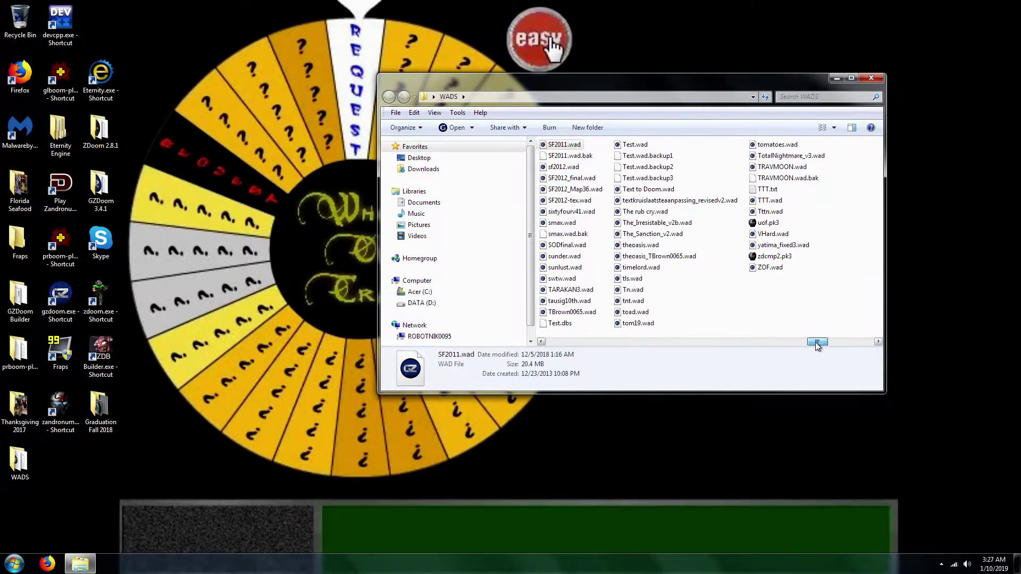
click(633, 146)
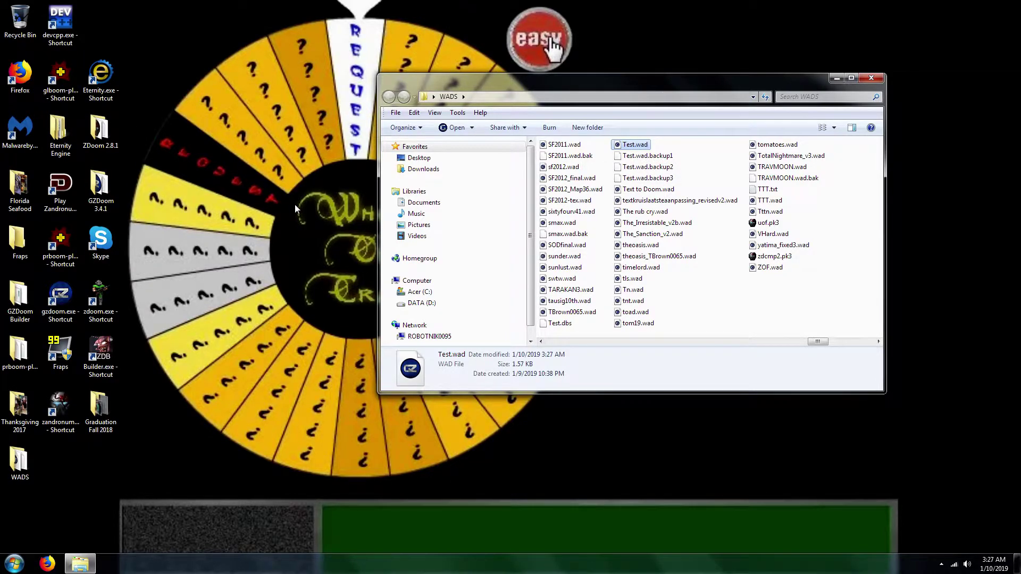
drag(818, 342, 583, 343)
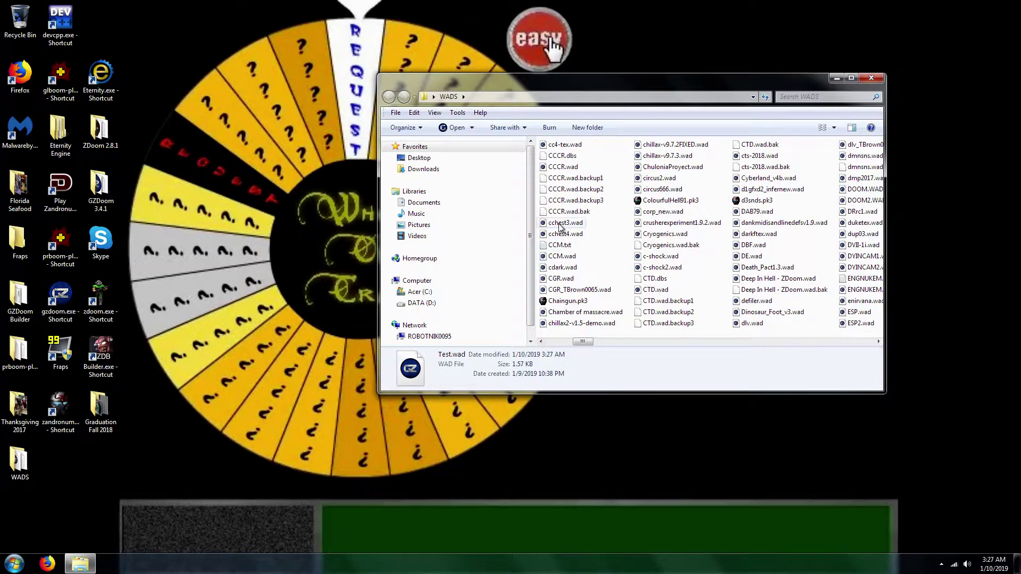
ctrl+click(564, 146)
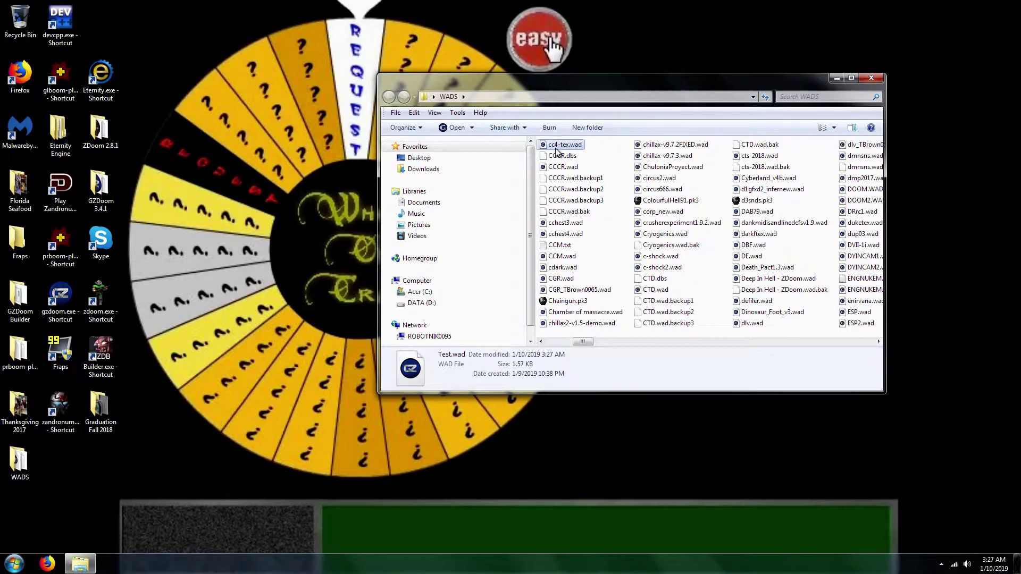
drag(564, 145, 663, 153)
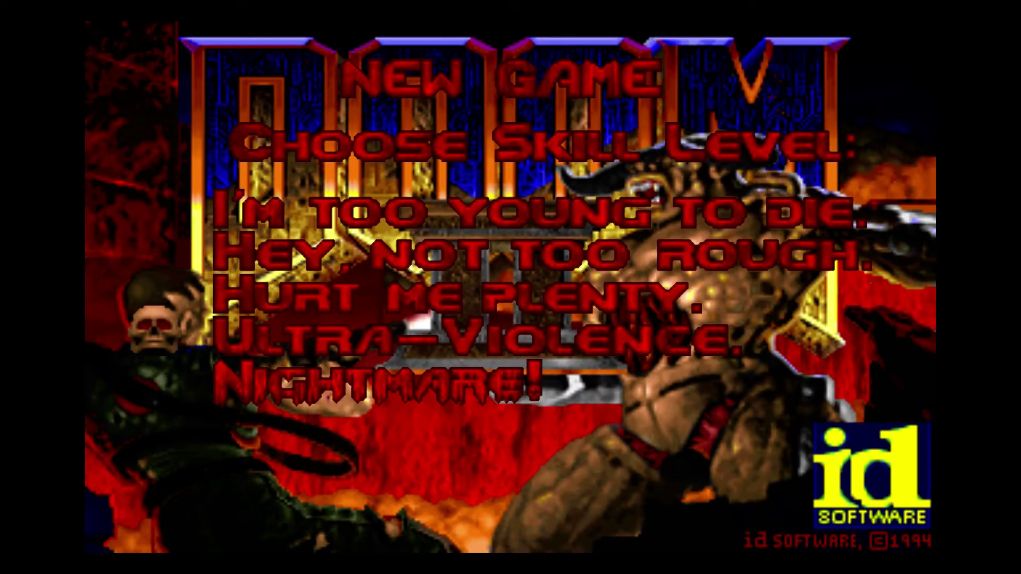
Start a new game, examine the textures of the large room and its sunken central pit, and close the game.
key(Return)
key(Up)
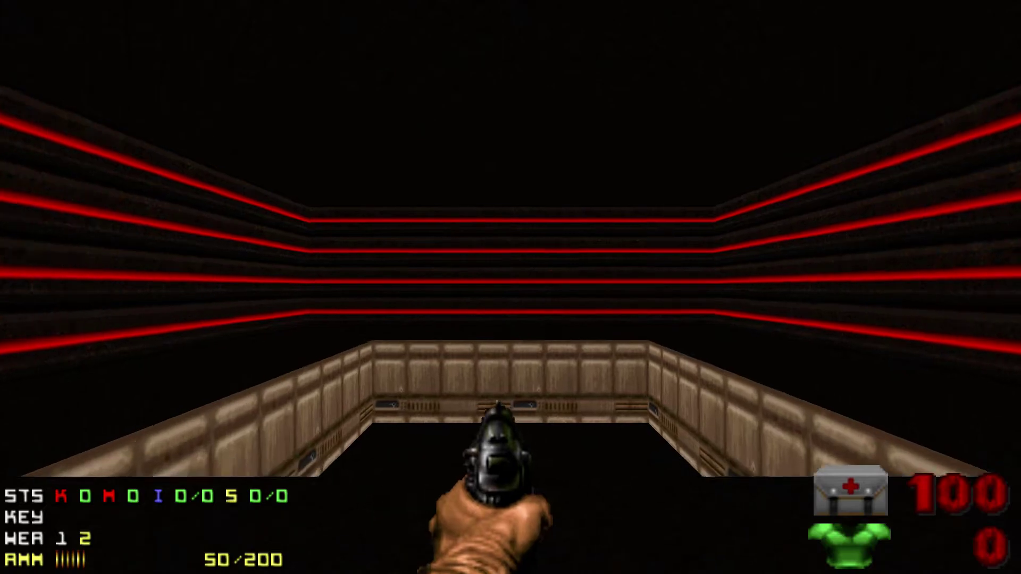
key(Right)
key(Up)
key(Left)
key(Right)
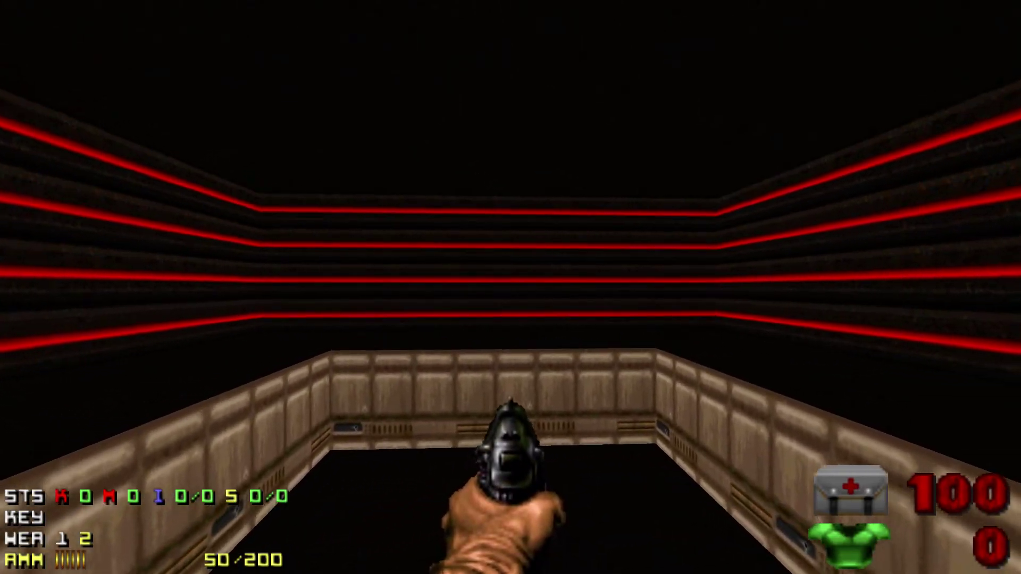
key(Down)
key(Left)
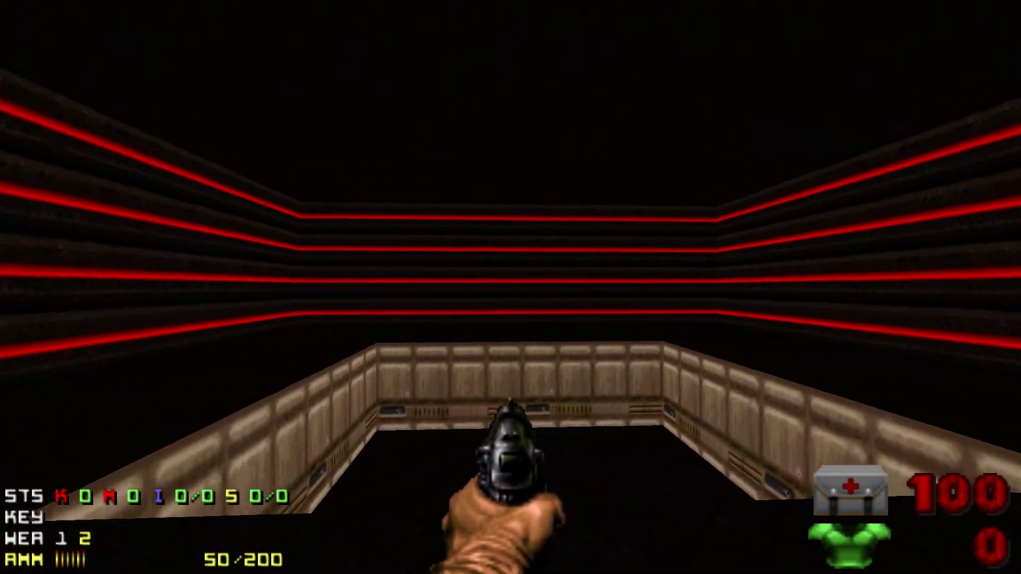
key(Right)
key(Left)
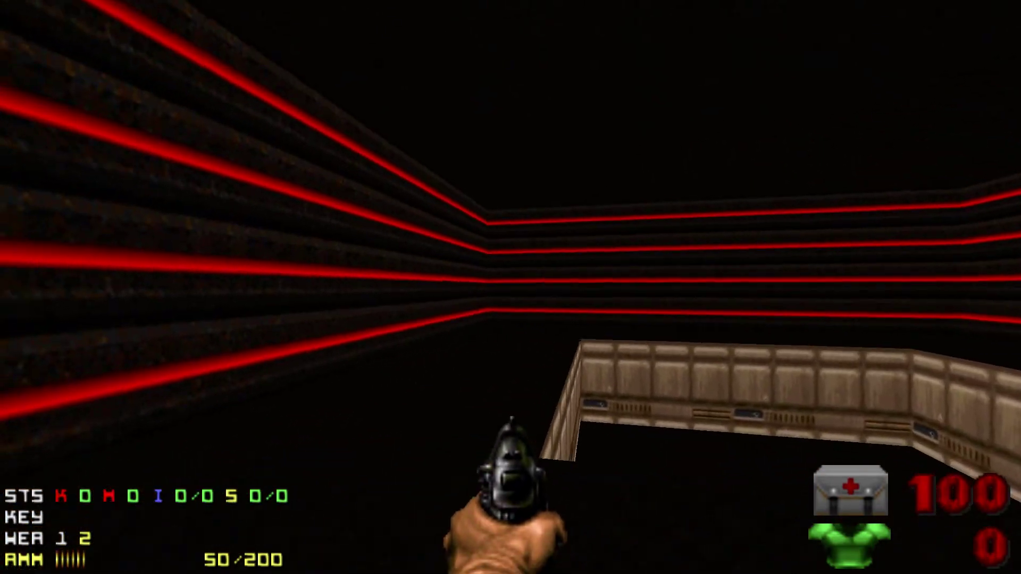
key(Right)
key(Down)
key(Up)
key(Right)
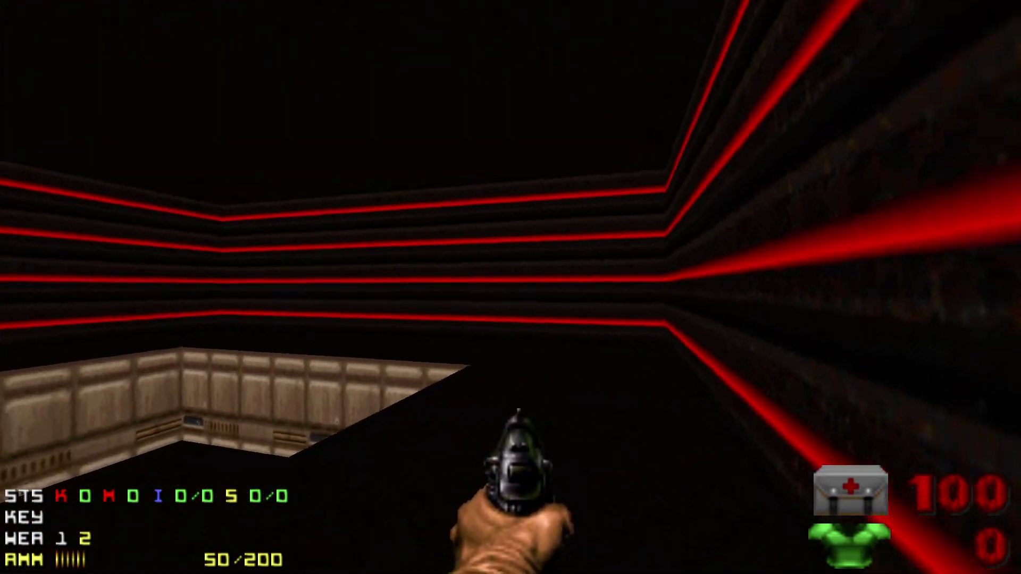
key(Left)
key(Left)
key(Up)
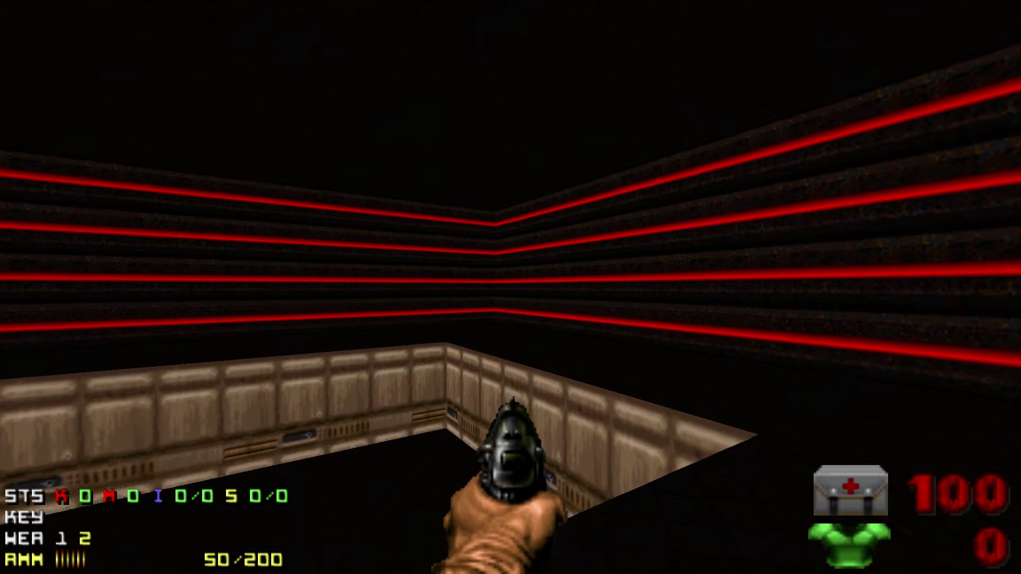
key(Right)
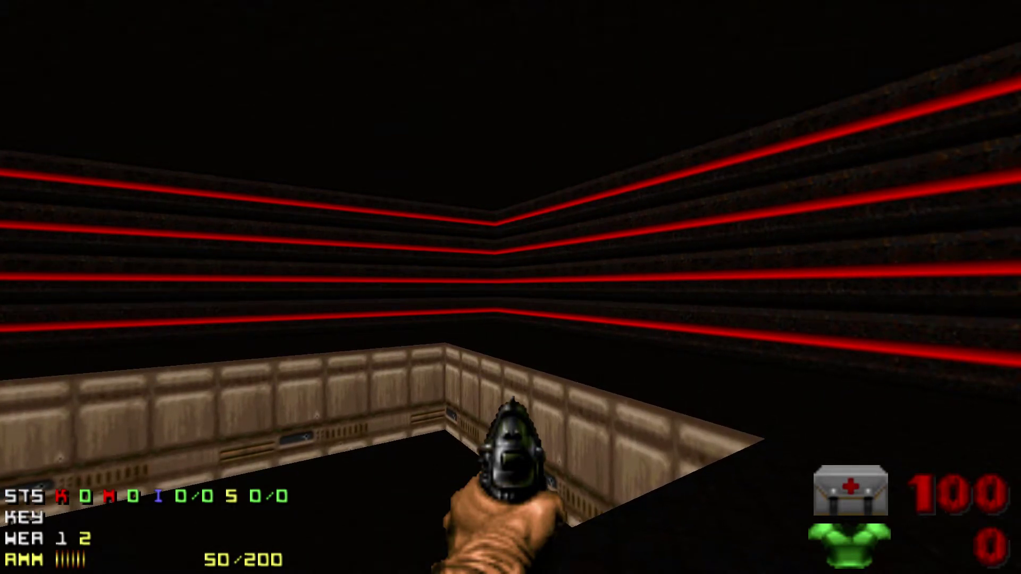
key(alt+F4)
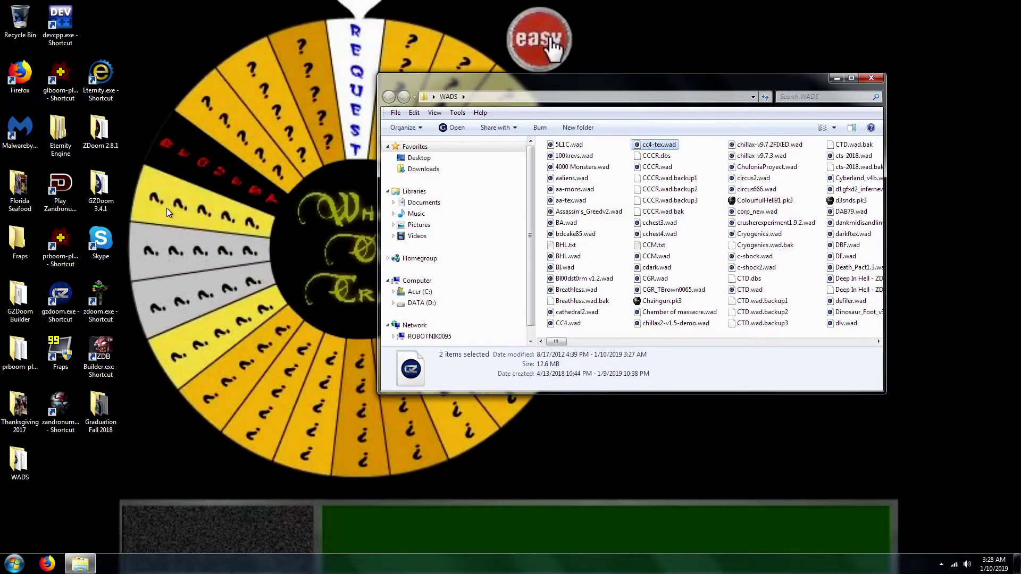
Start GZDoom Builder and open MAP01 of Test.wad with the DOOM2.WAD and cc4-tex.wad resources.
click(103, 358)
double_click(102, 358)
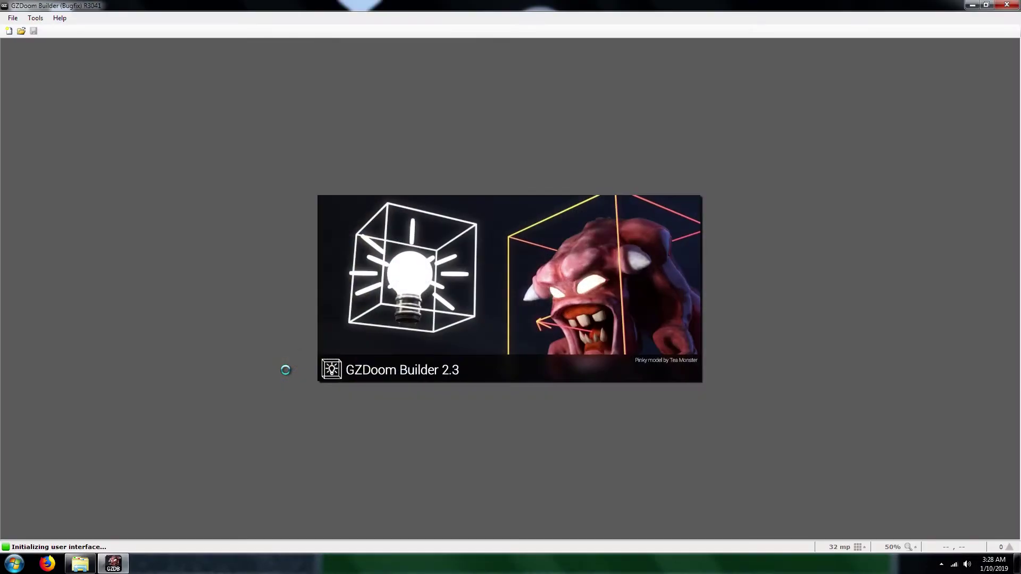
text(Test)
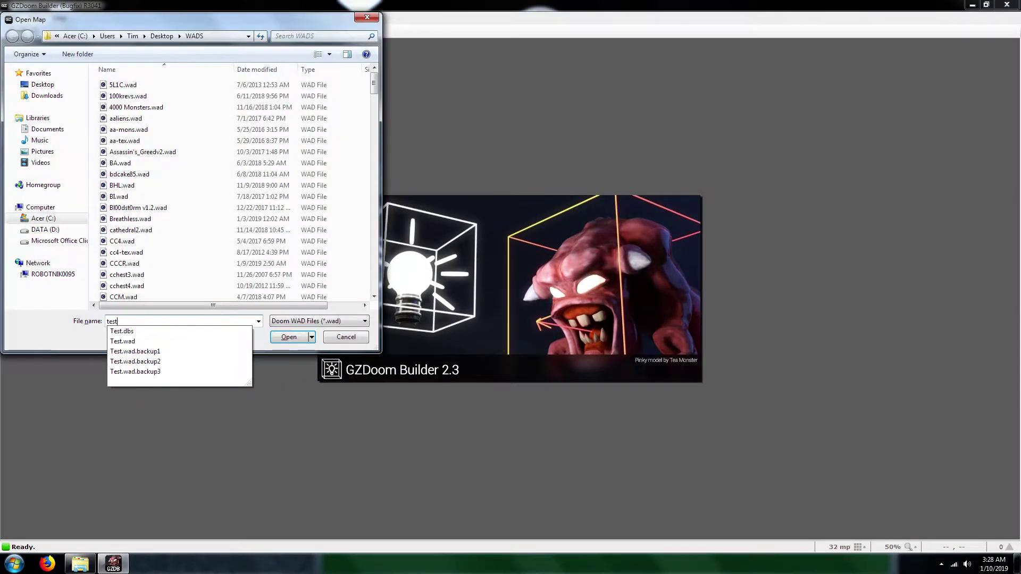
key(Return)
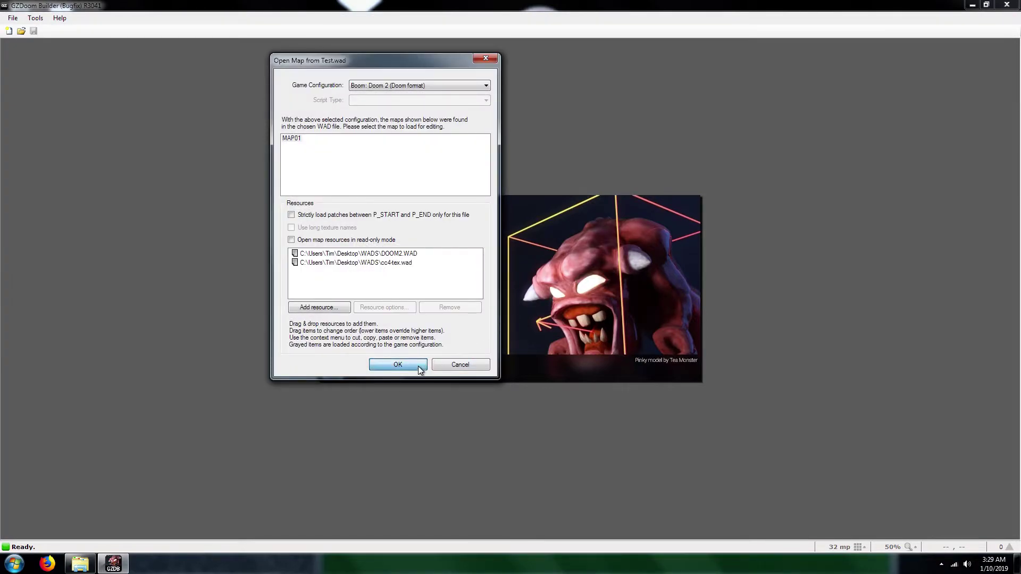
click(418, 365)
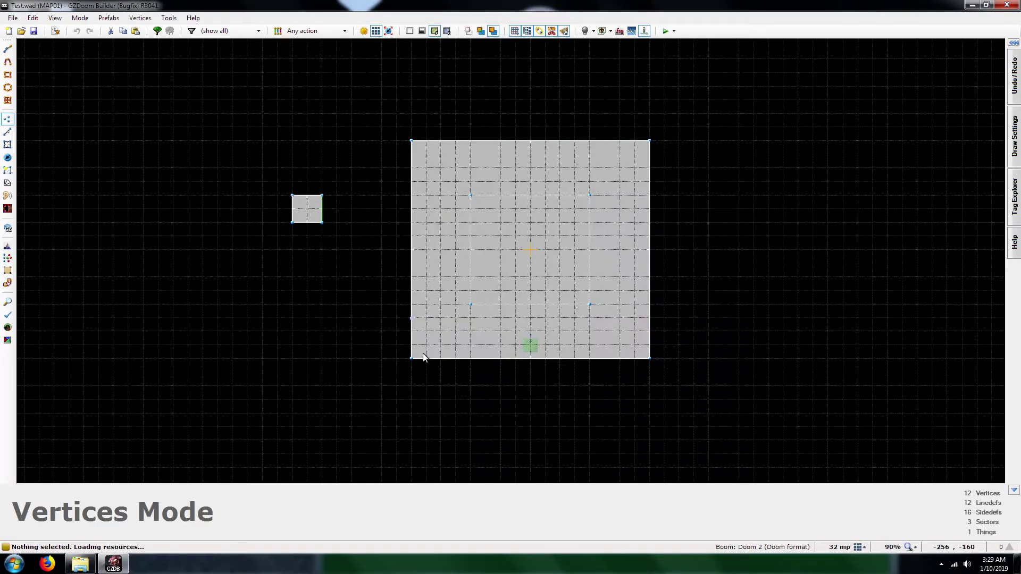
Set the lower texture of the central square's four linedefs to GOTHBAR1 from cc4-tex.wad, then save the map and close the editor.
key(l)
scroll(478, 242, up, 3)
click(458, 239)
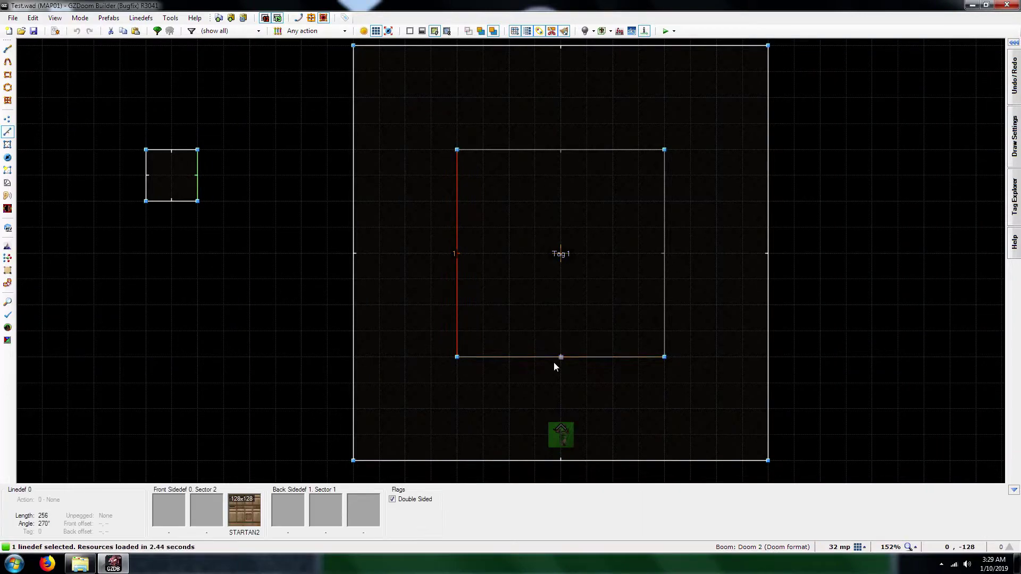
click(554, 362)
click(665, 257)
click(583, 159)
right_click(582, 158)
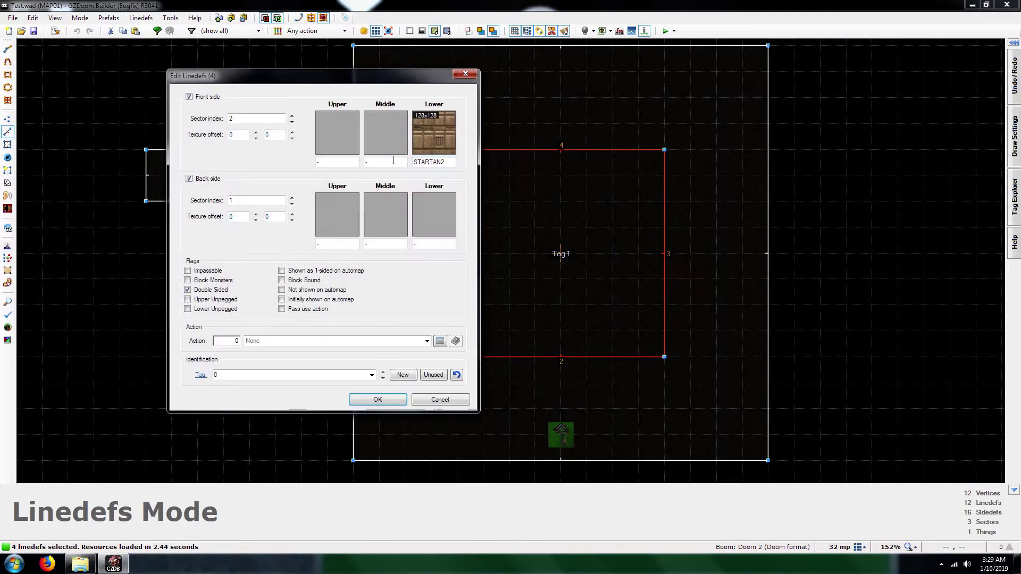
click(421, 133)
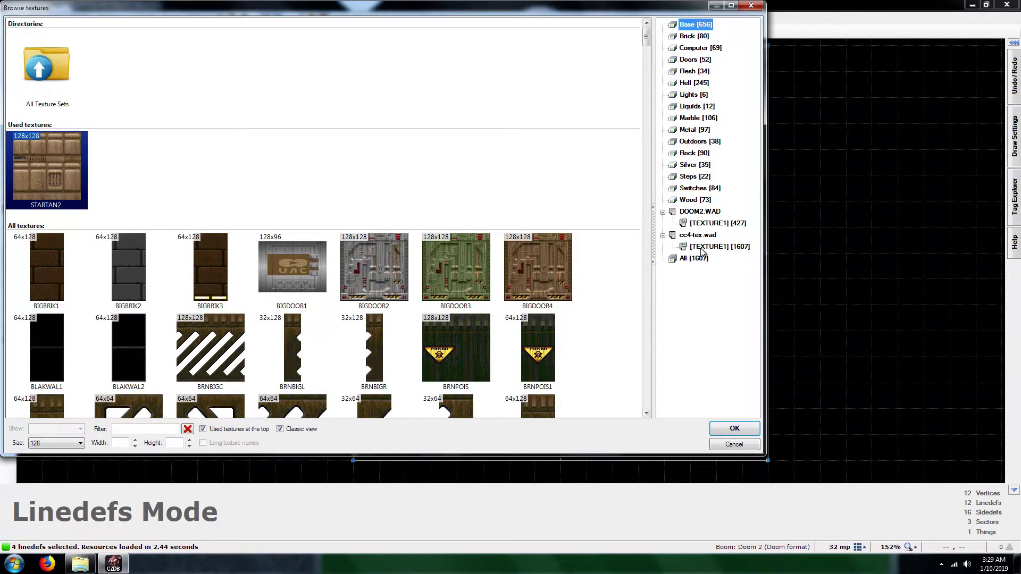
click(703, 247)
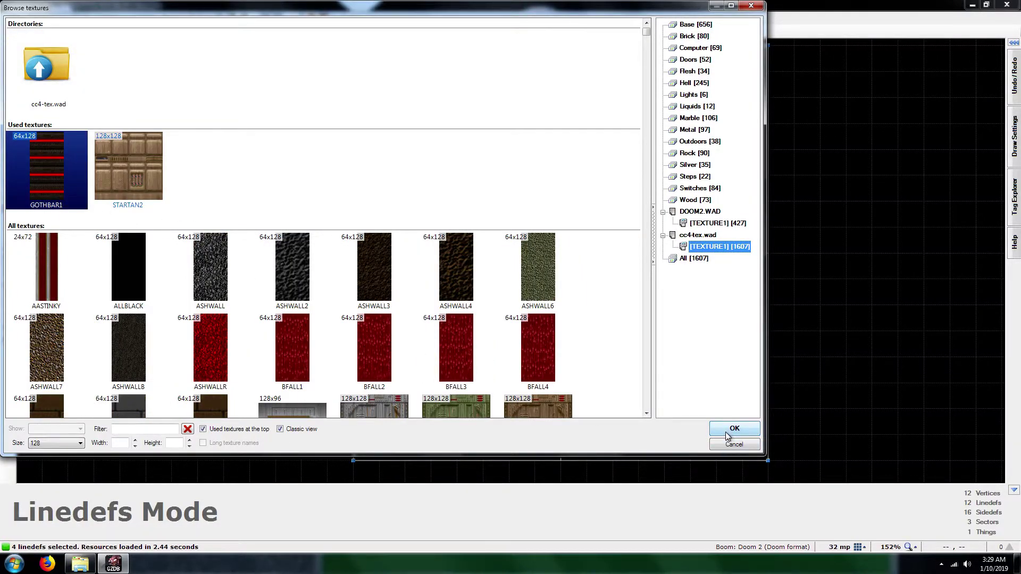
click(734, 428)
click(378, 396)
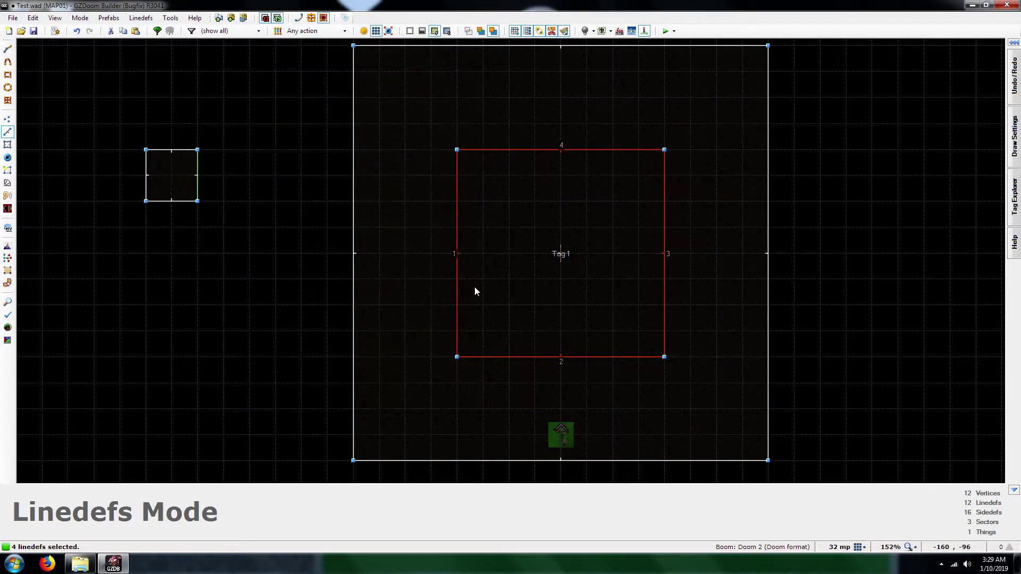
click(534, 250)
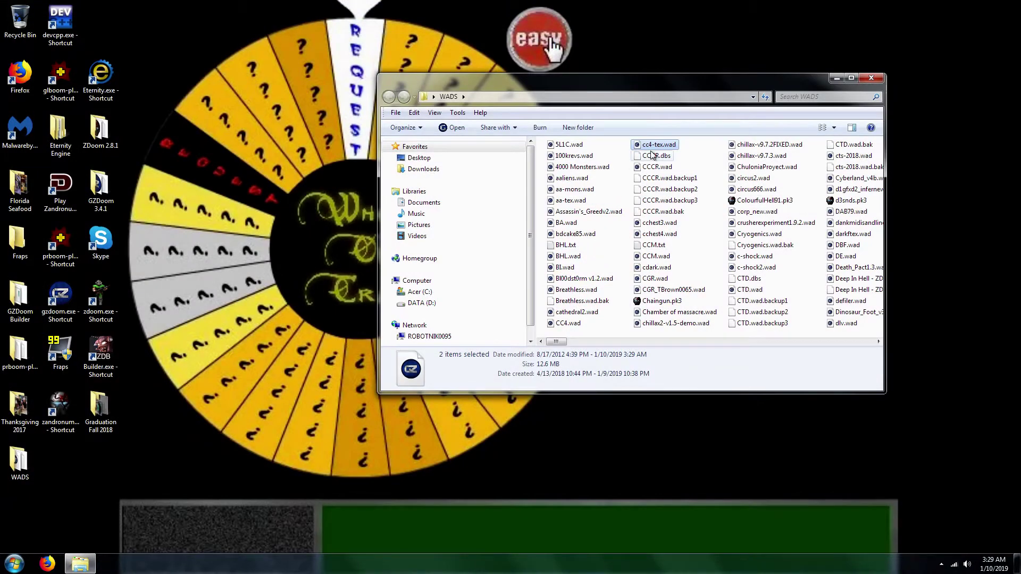
Run Test.wad with cc4-tex.wad in glboom-plus and inspect the central pit's walls in the game.
drag(652, 154, 60, 79)
click(553, 290)
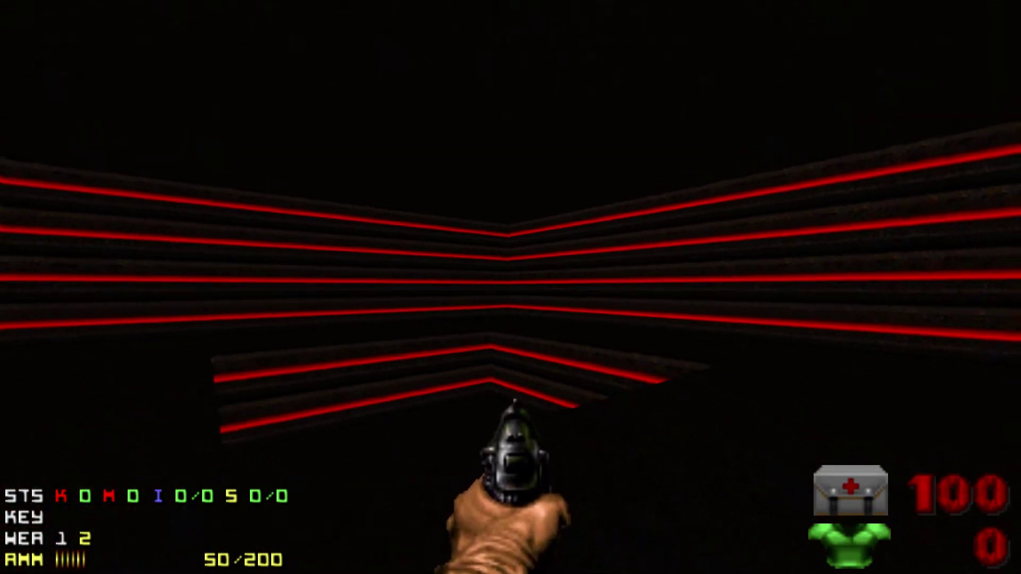
key(Left)
key(Up)
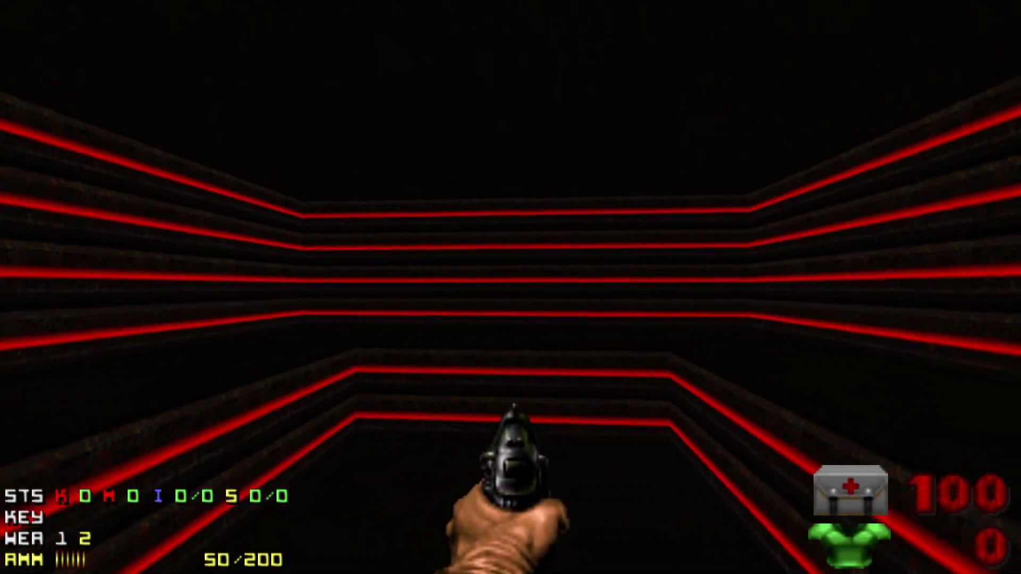
key(Up)
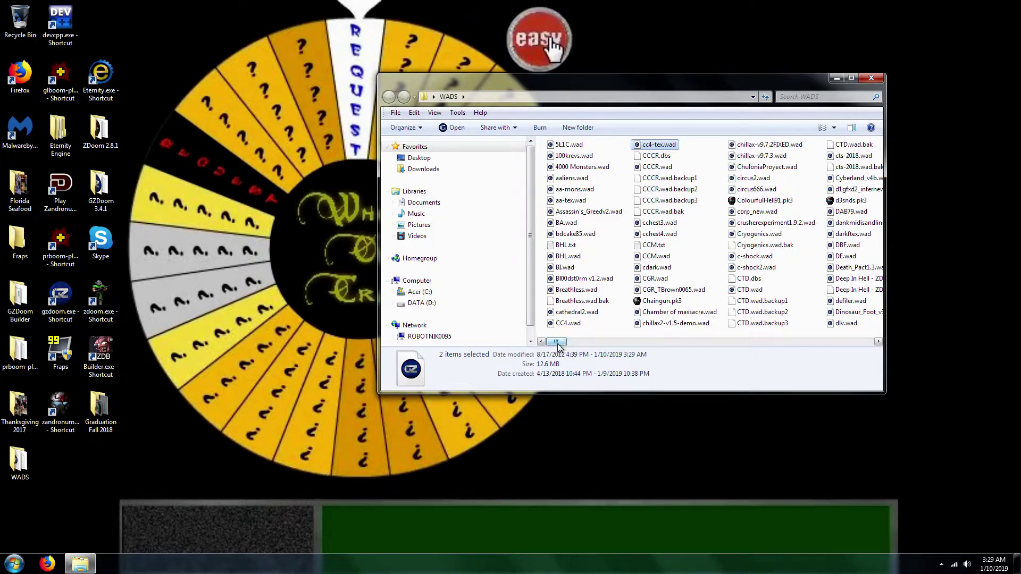
Select only Test.wad in the WADS folder and run it in ZDoom without the texture WAD.
drag(558, 347, 779, 346)
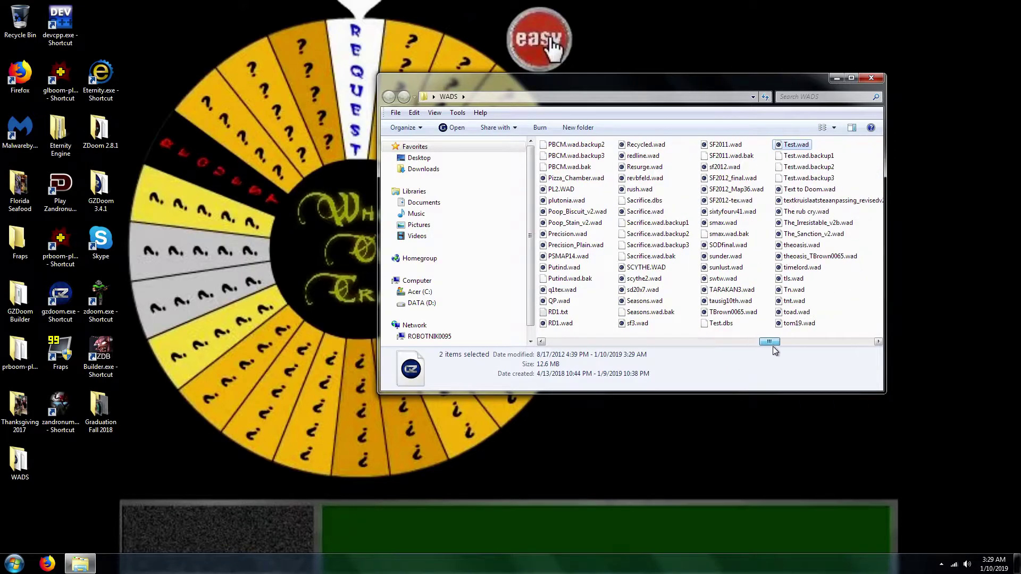
click(790, 148)
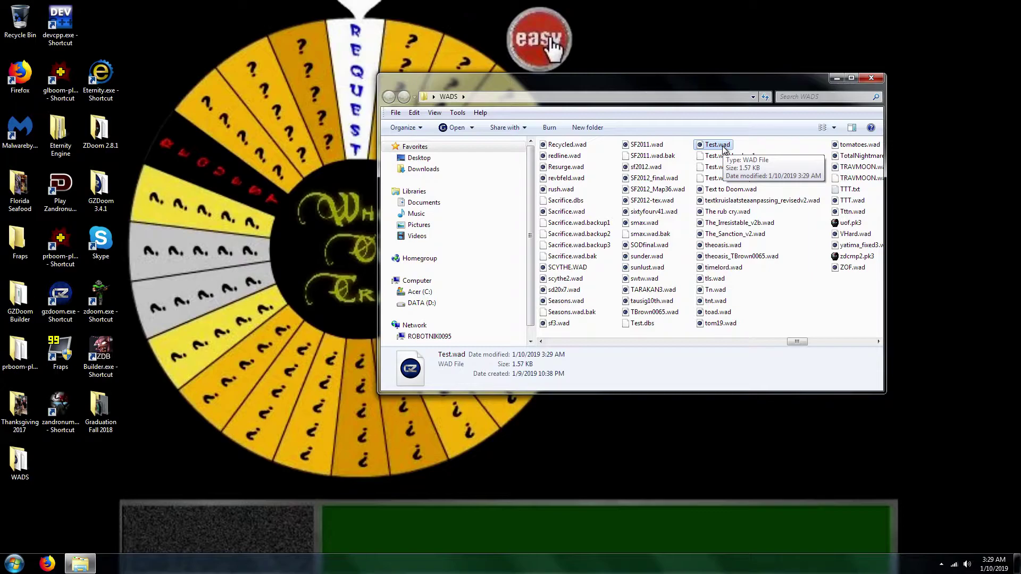
drag(723, 148, 102, 295)
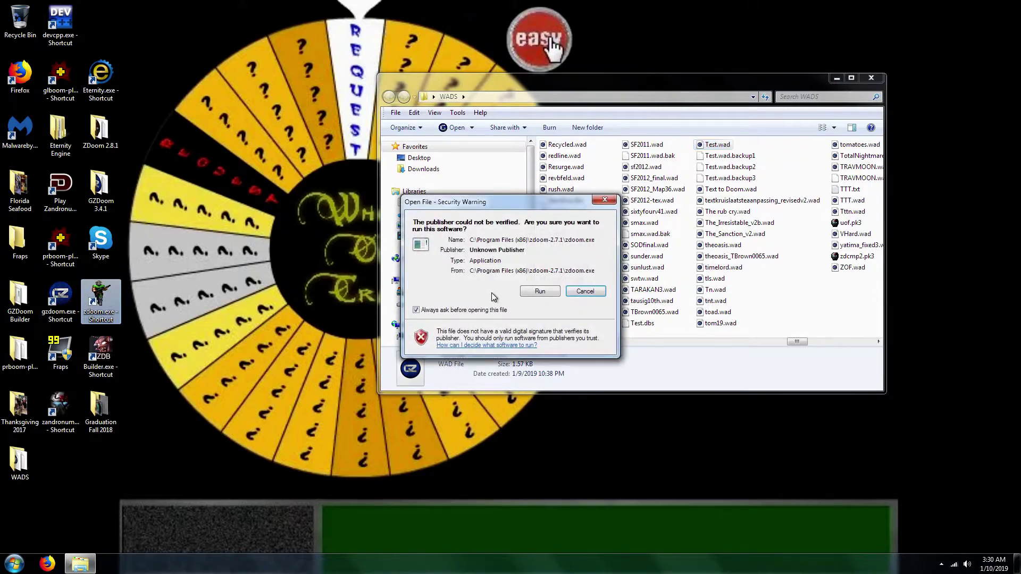
click(550, 293)
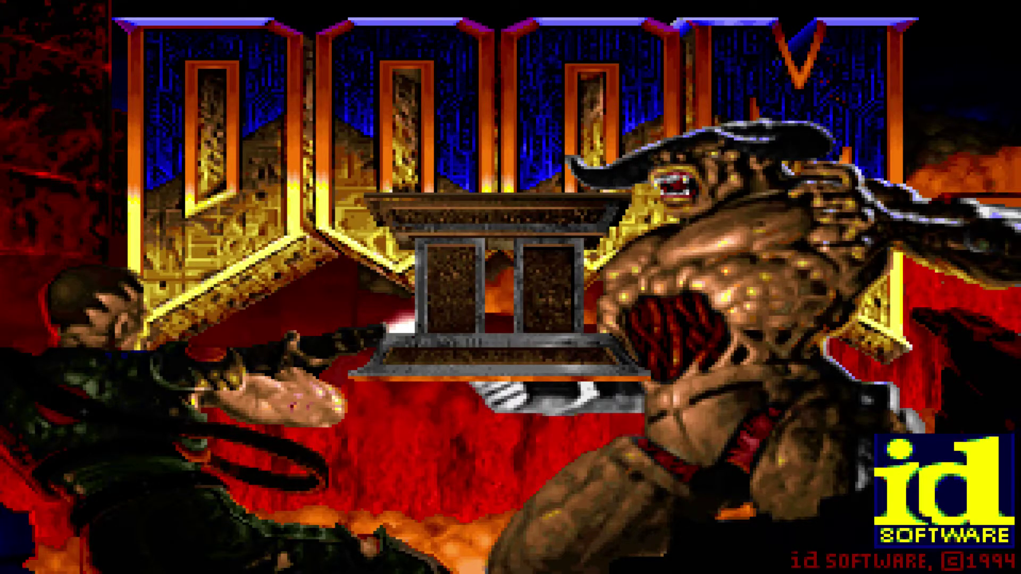
Start a new game and examine how the room's walls, floor and ceiling render without cc4-tex.wad.
key(Escape)
key(Return)
key(Return)
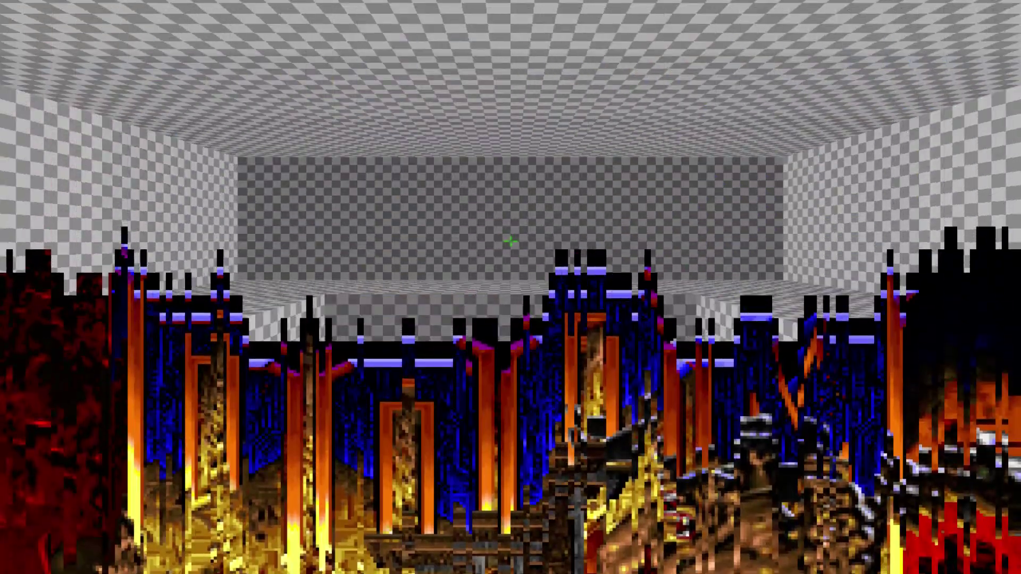
key(Left)
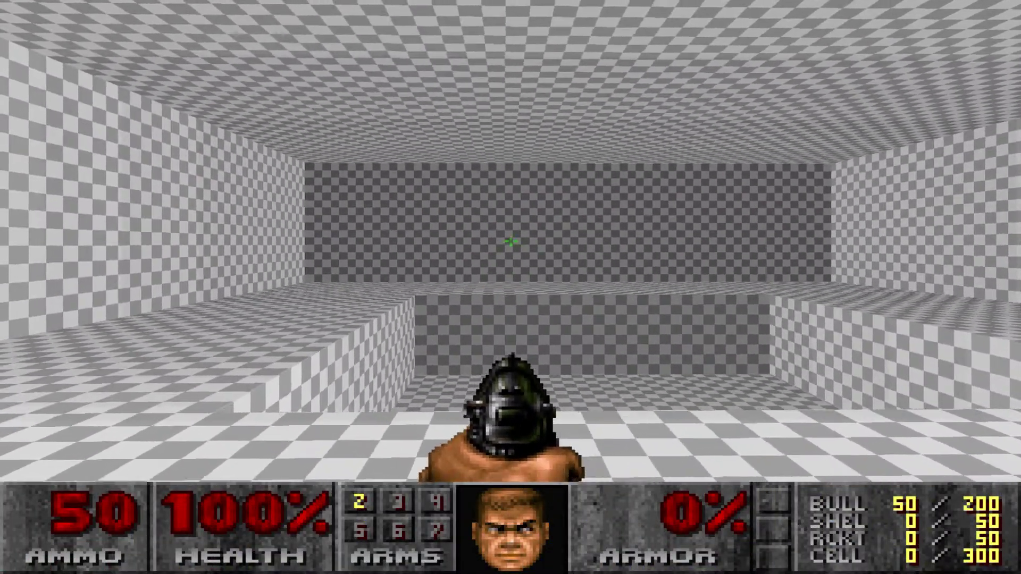
key(Up)
key(Right)
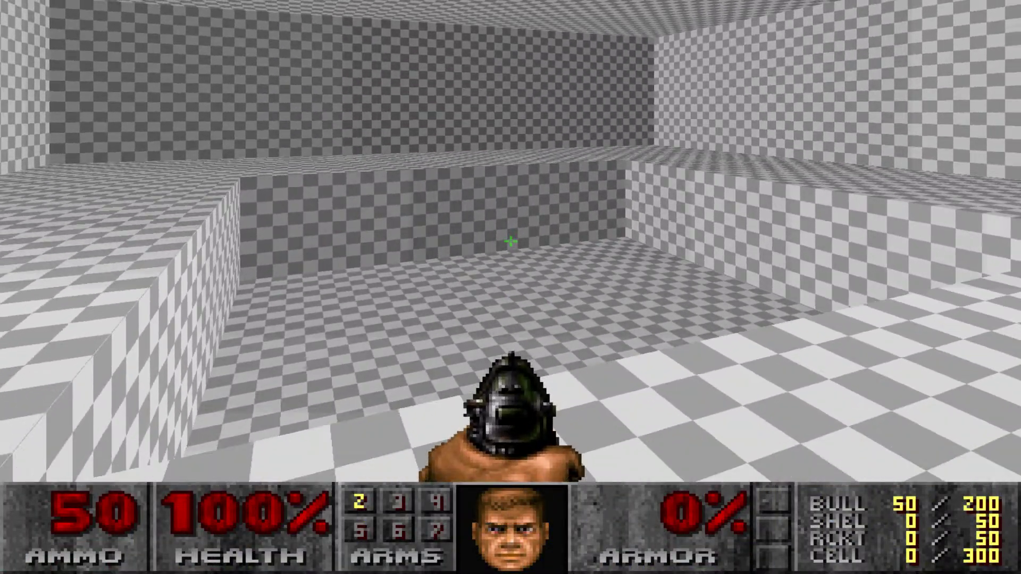
key(Up)
key(Right)
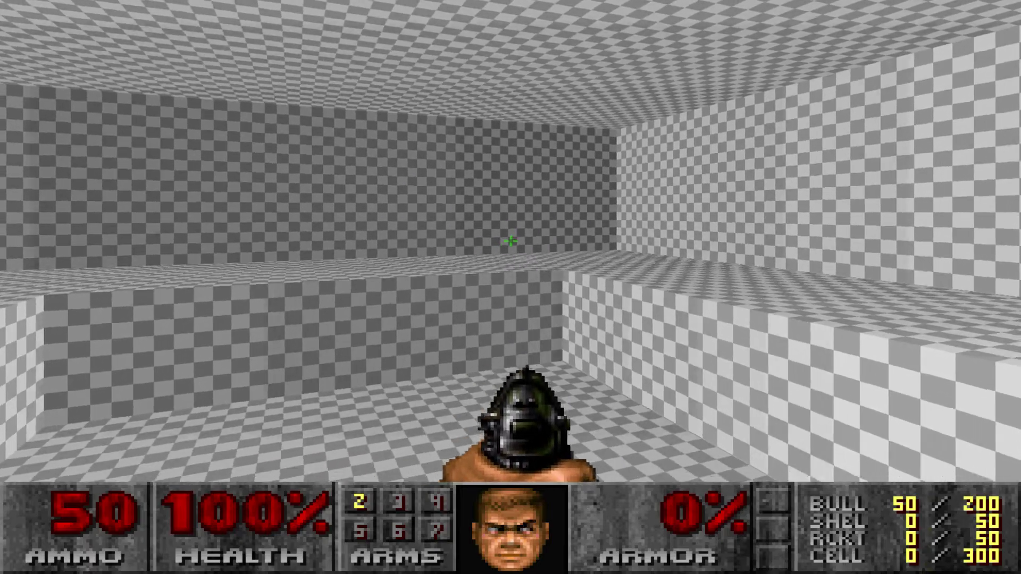
key(Down)
key(Up)
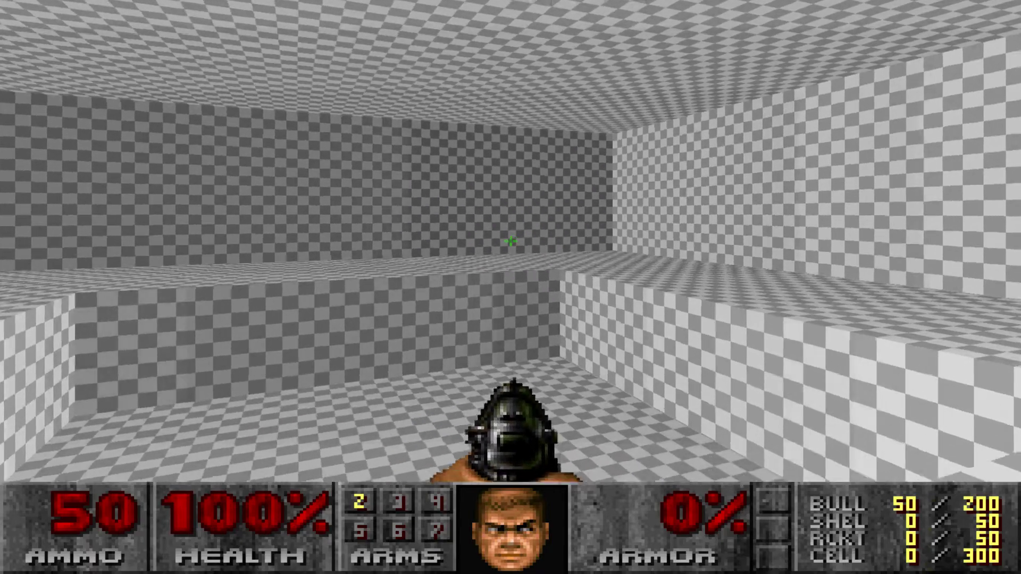
Look around the sunken central area and the surrounding walls from several angles, then quit ZDoom.
key(Down)
key(Up)
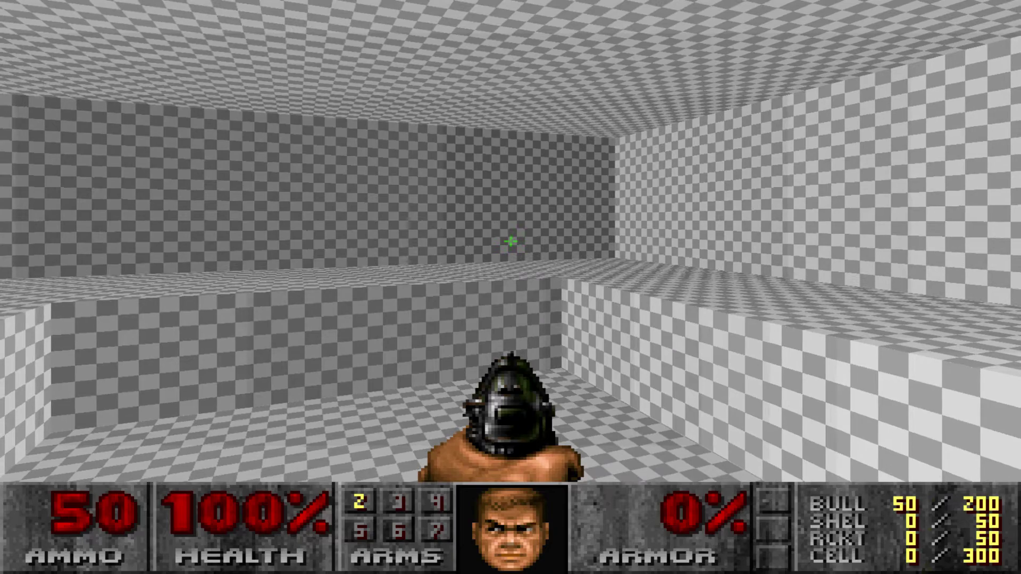
key(Escape)
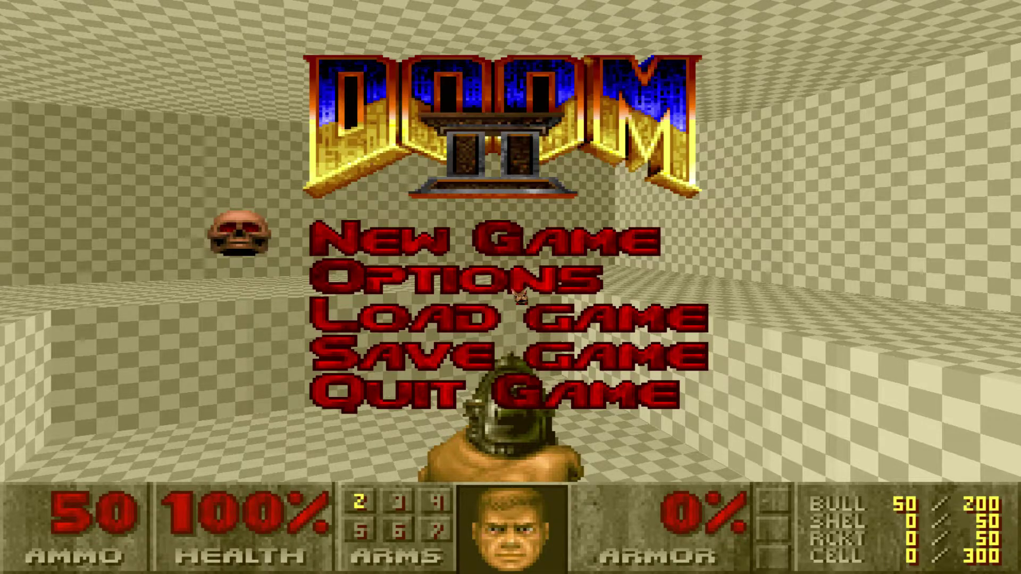
key(Escape)
key(Right)
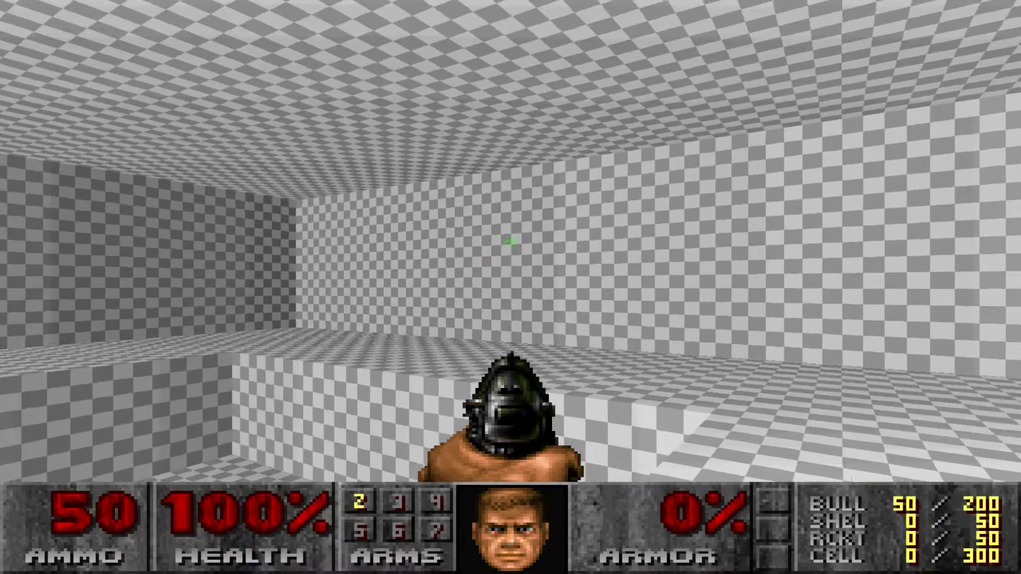
key(Left)
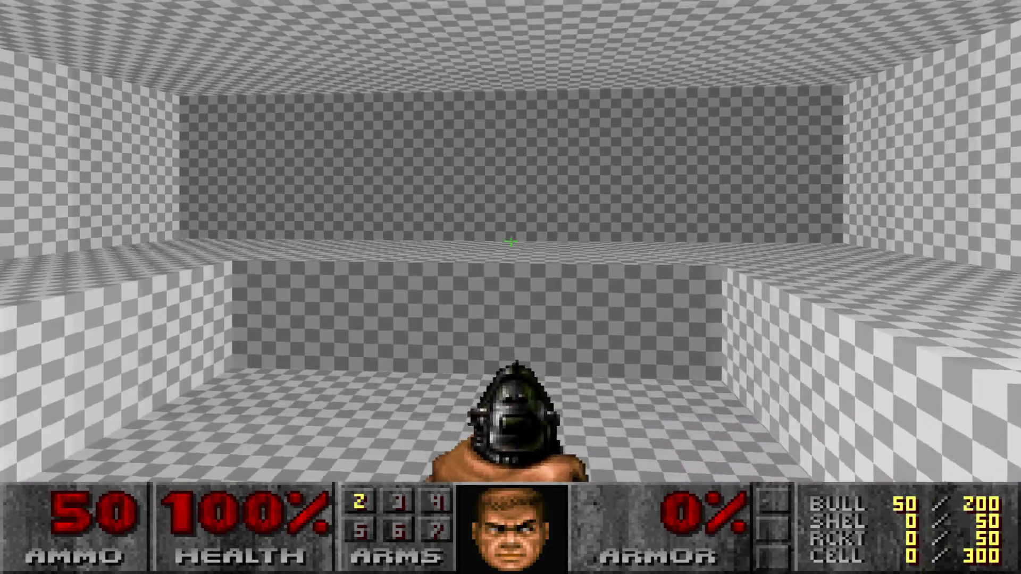
key(alt+F4)
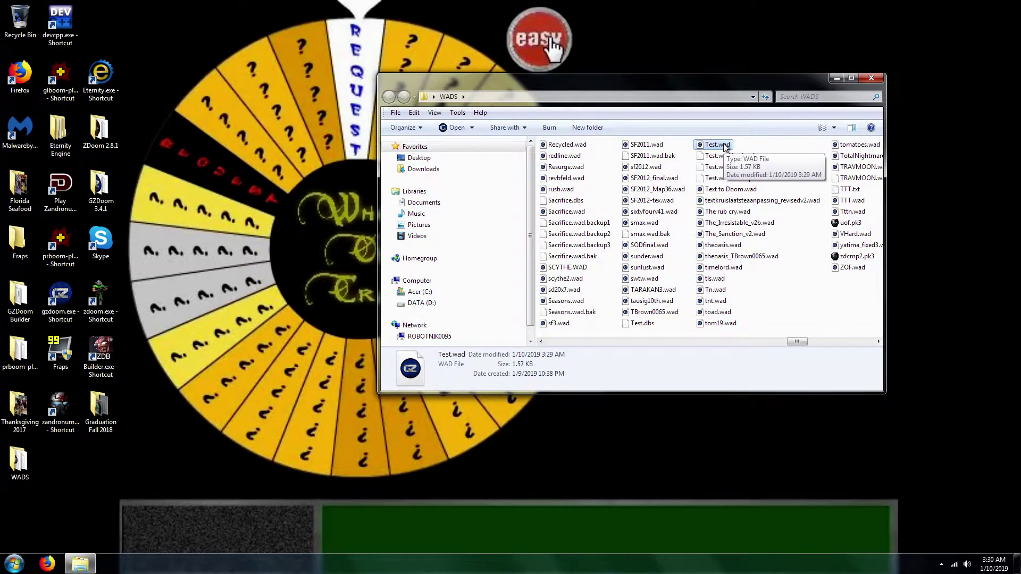
Try to run Test.wad in glboom-plus without cc4-tex.wad.
drag(723, 147, 60, 81)
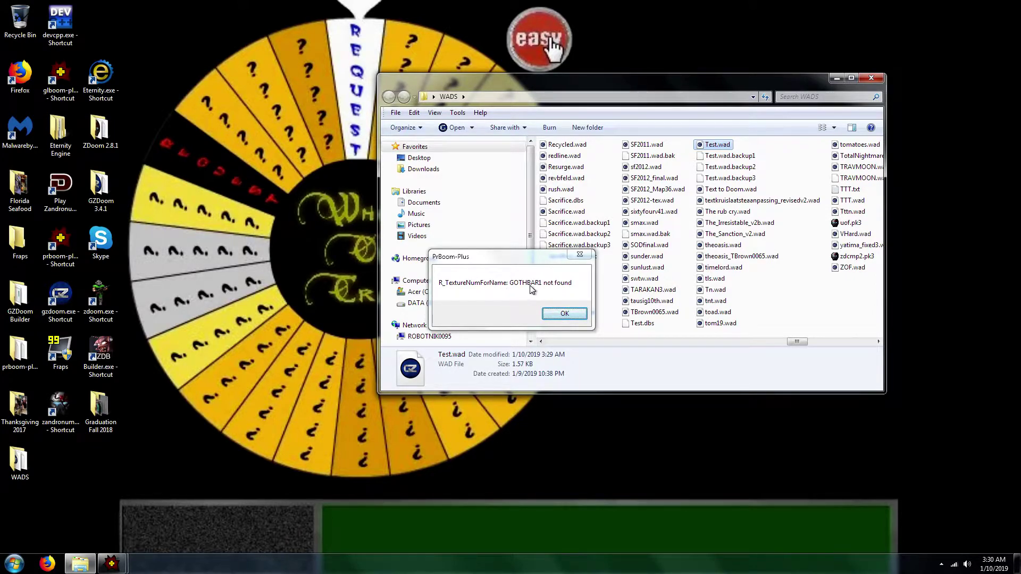
click(569, 316)
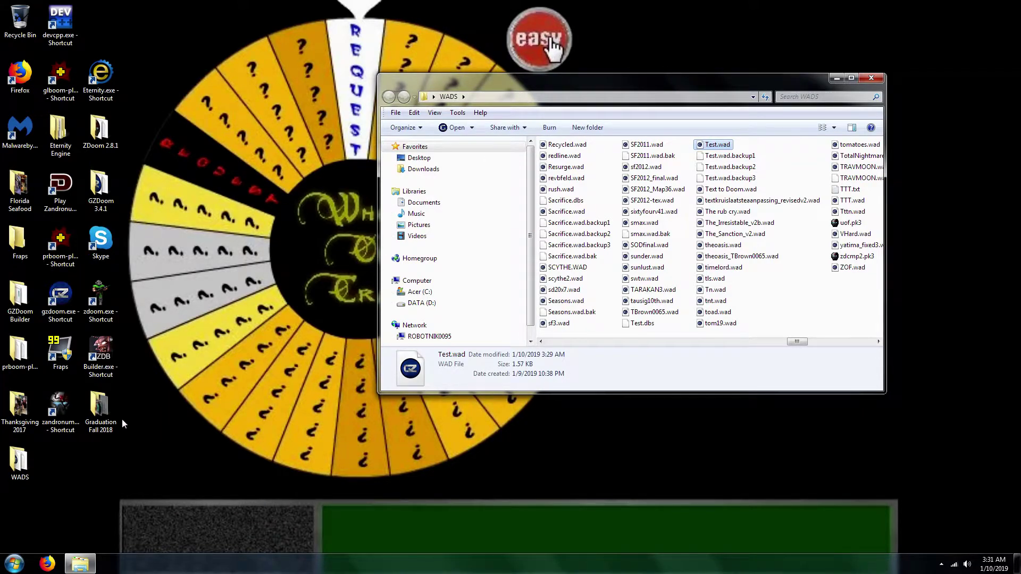
Launch SLADE and dismiss the offer to update it.
key(super)
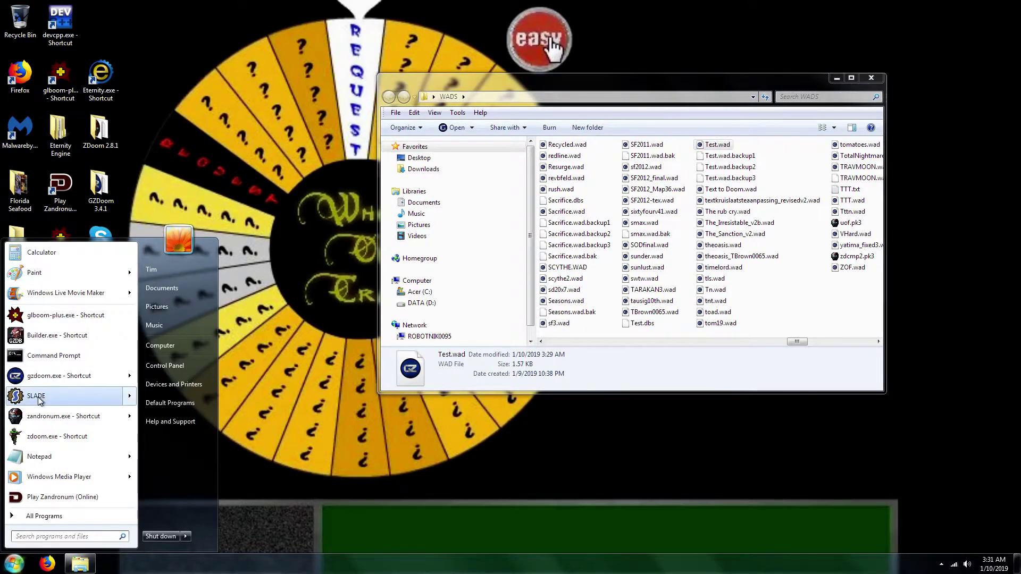
mouse_move(45, 398)
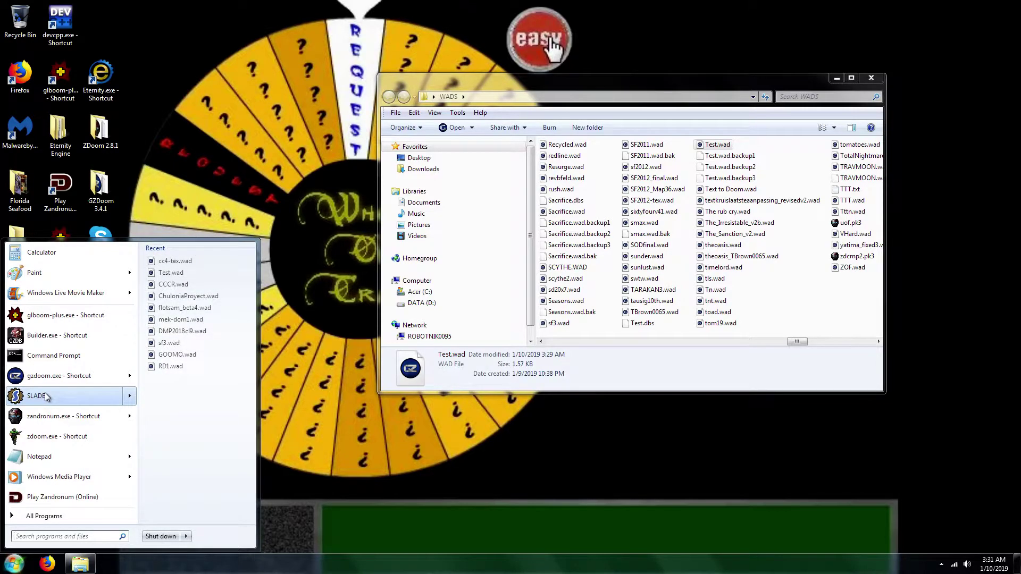
click(45, 396)
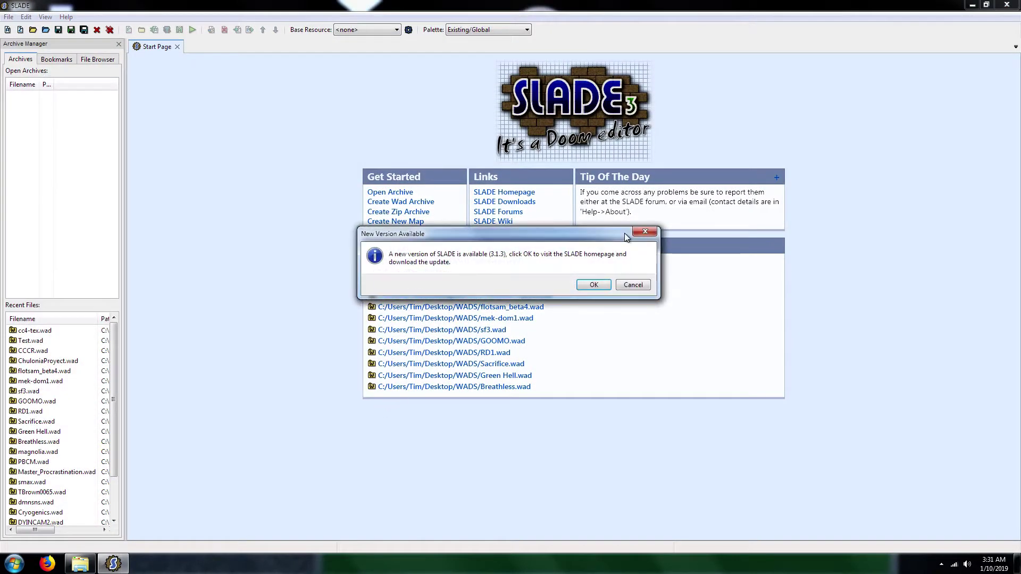
click(643, 233)
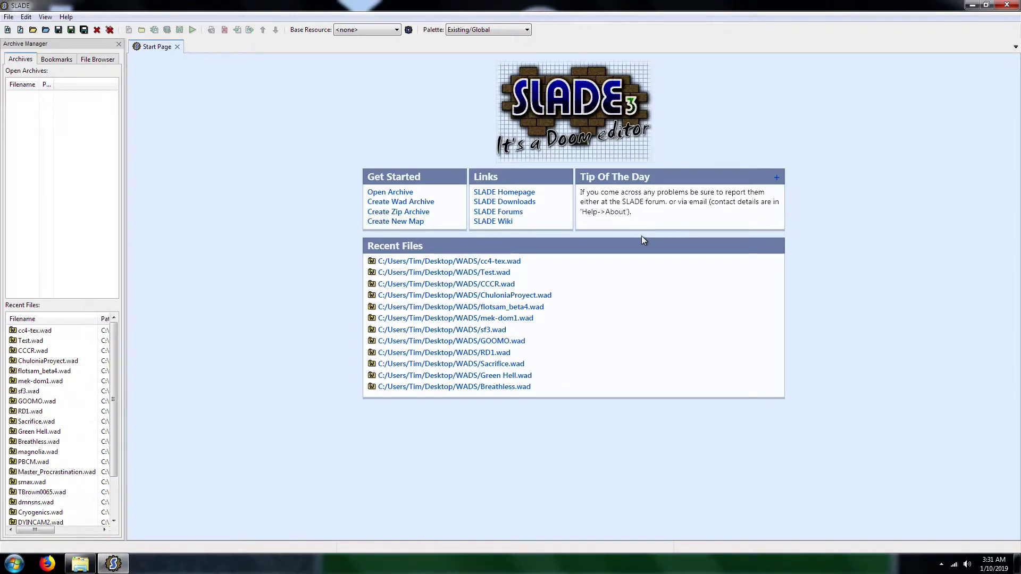
Open Test.wad and cc4-tex.wad from the WADS folder as two archives.
key(ctrl+o)
text(Test)
key(Down)
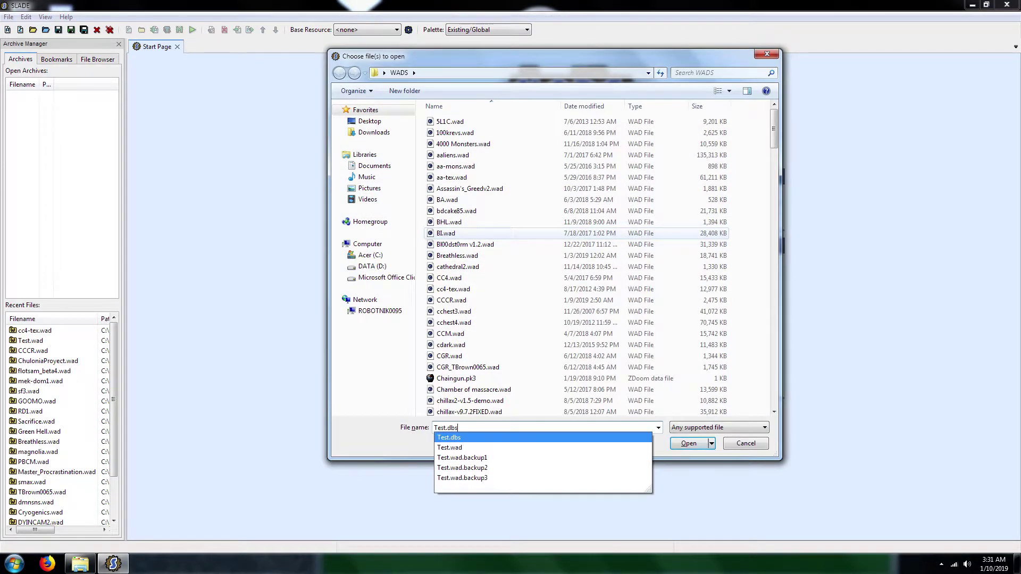
key(Down)
key(Return)
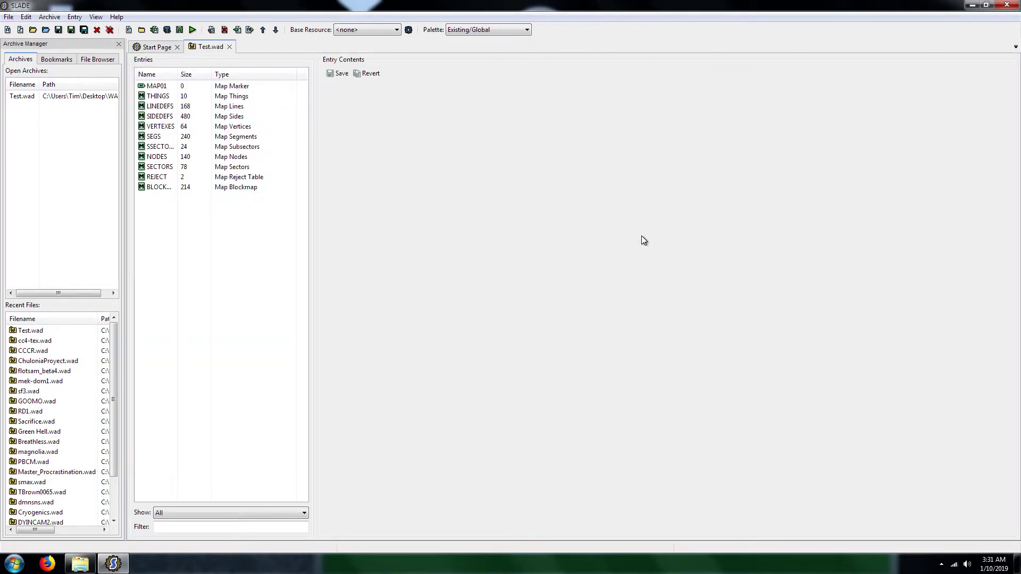
key(ctrl+o)
text(cc4)
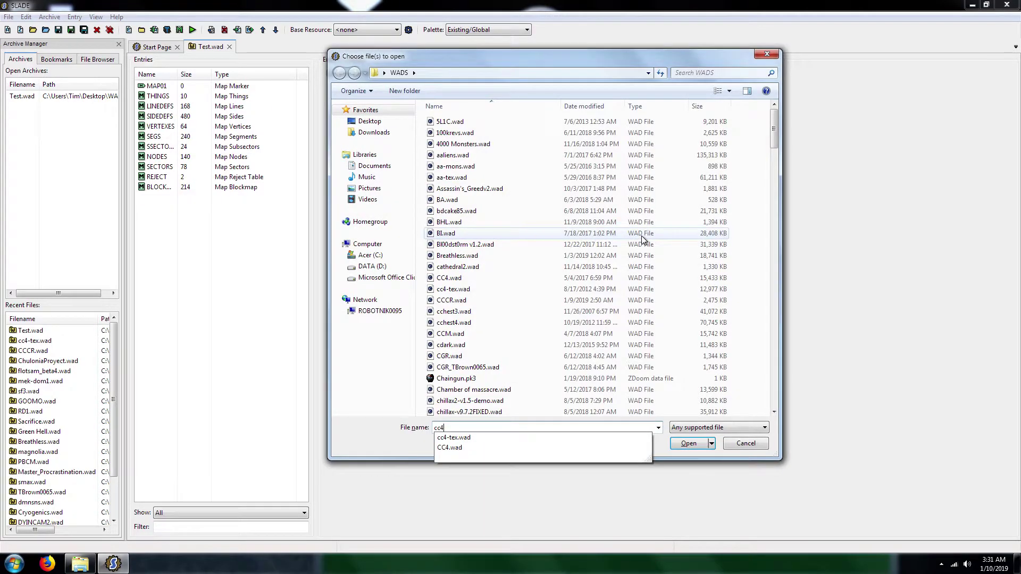
key(Down)
key(Return)
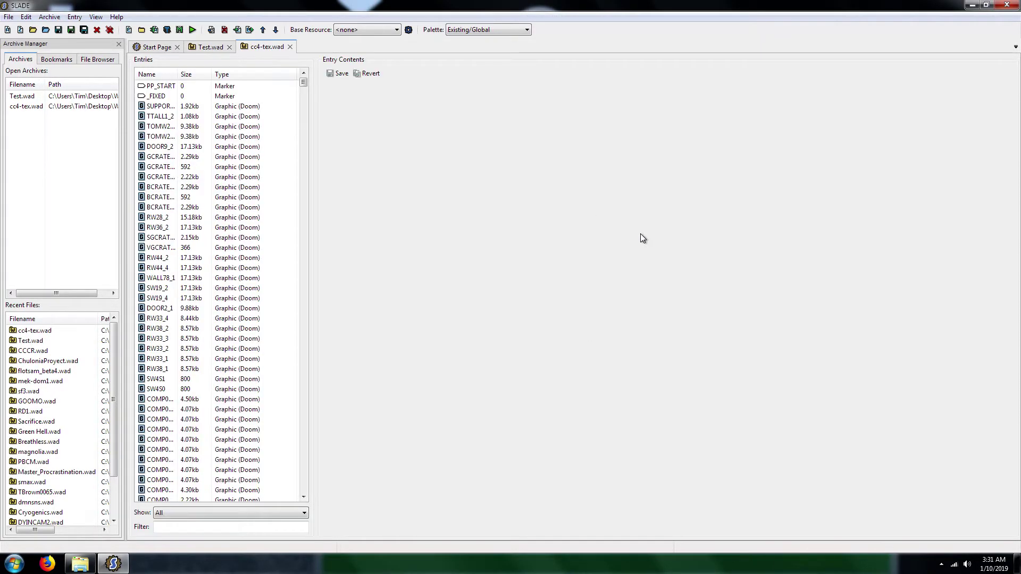
Create new empty texture definitions in Doom format (TEXTURE1 + PNAMES) for Test.wad, close the texture editor and save the archive.
click(211, 47)
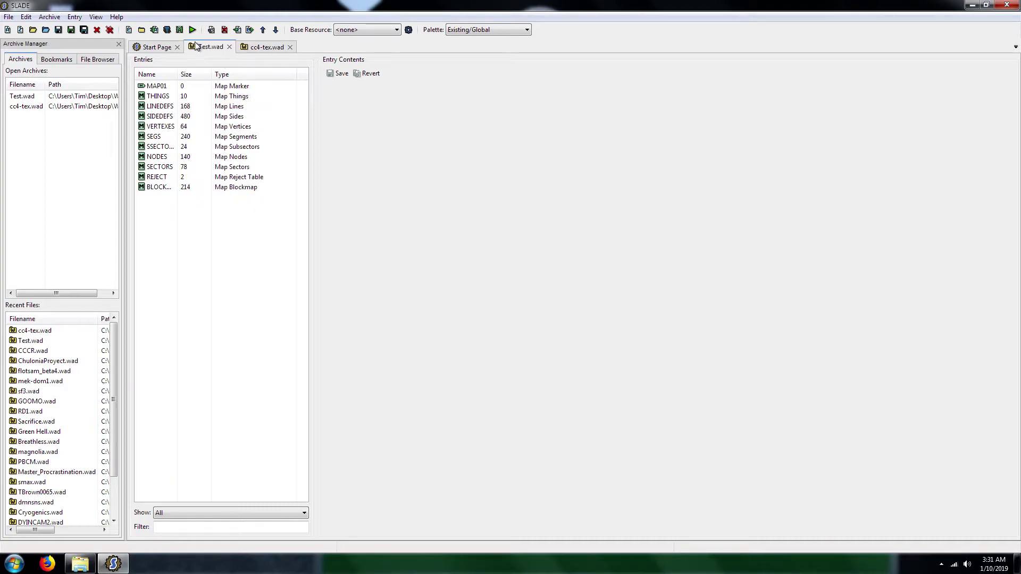
click(167, 30)
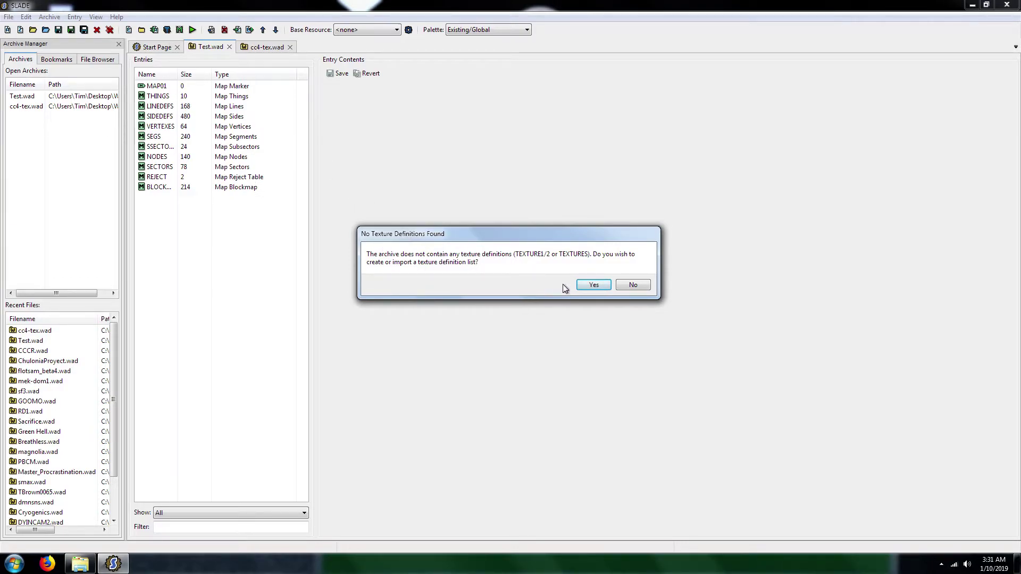
click(594, 285)
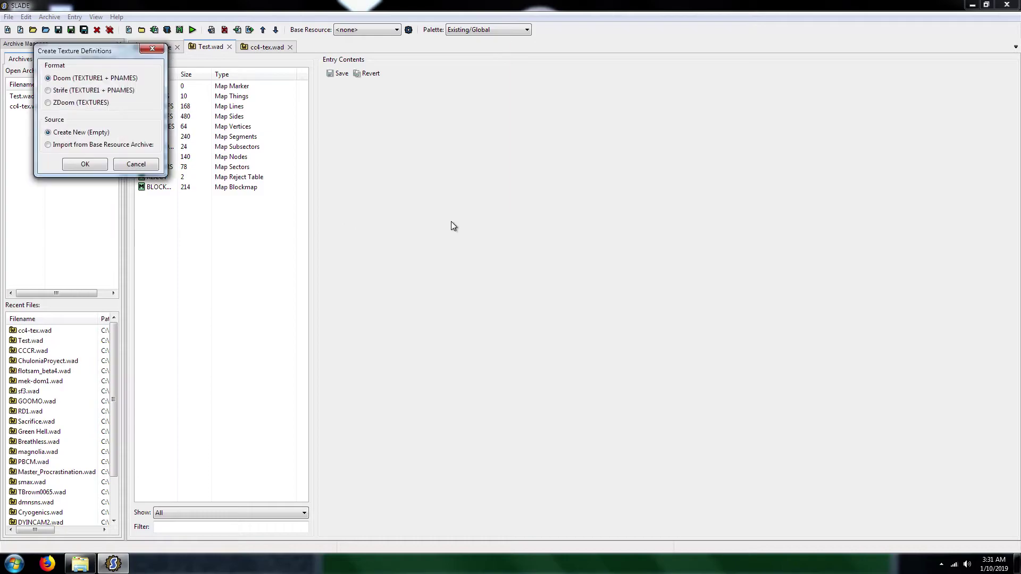
click(85, 164)
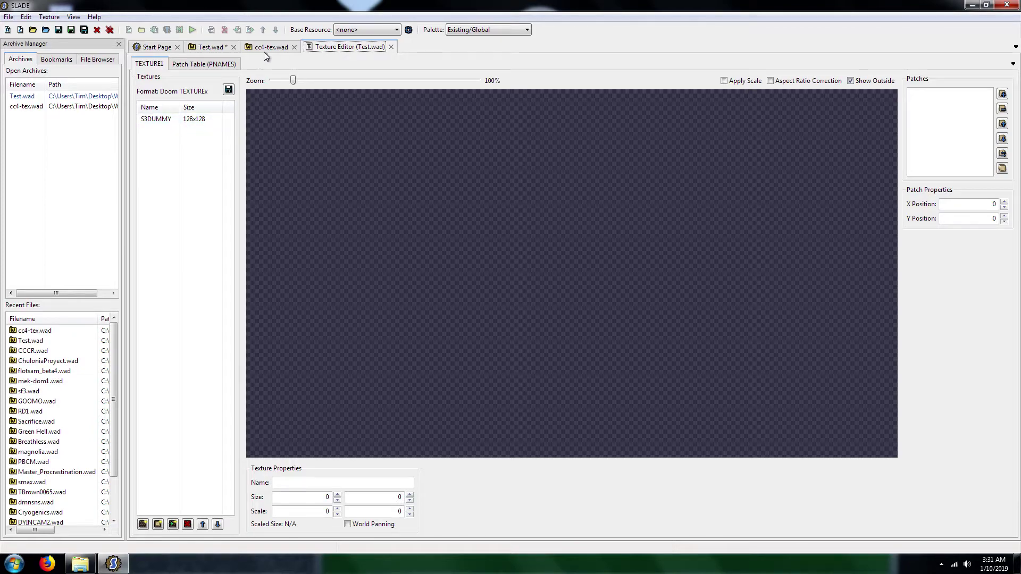
click(390, 47)
click(213, 48)
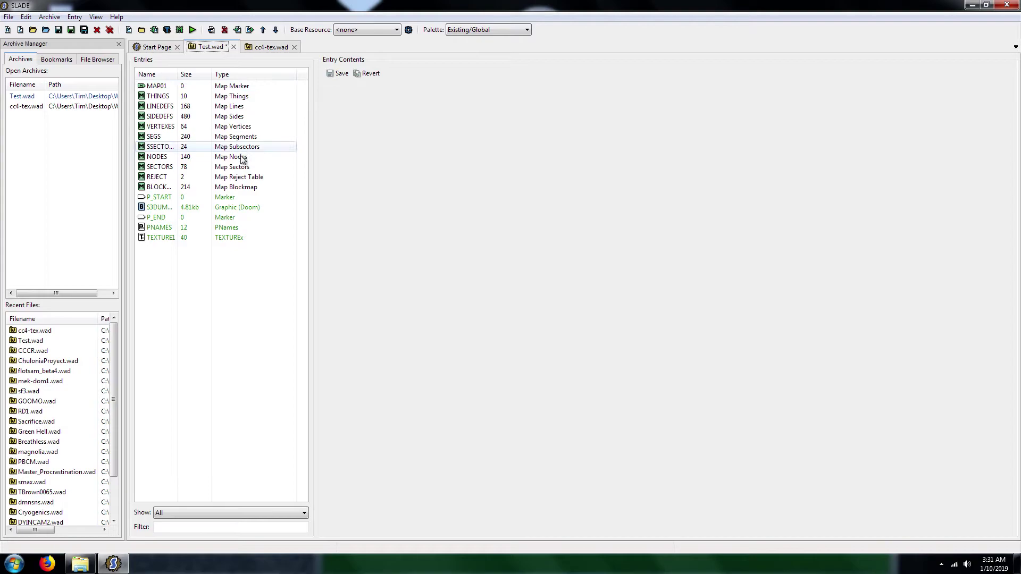
key(ctrl+s)
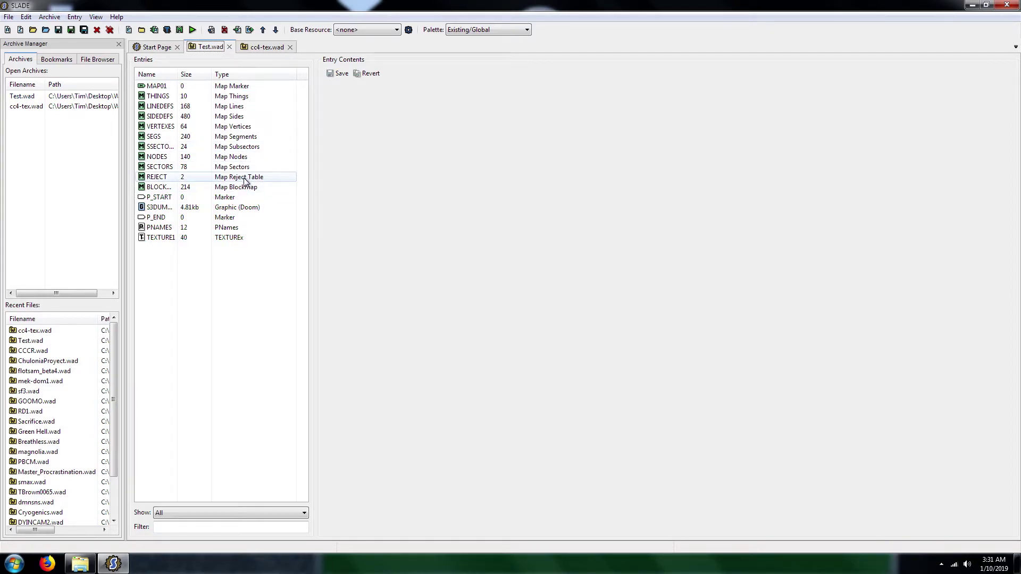
Add the marker entries F_START and F_END to Test.wad directly after P_END.
click(158, 218)
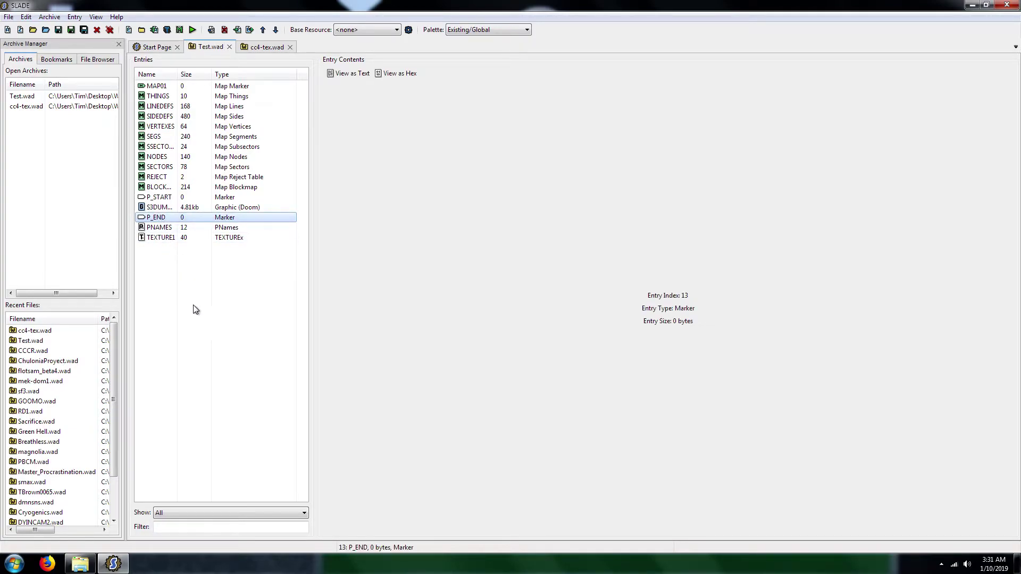
click(129, 31)
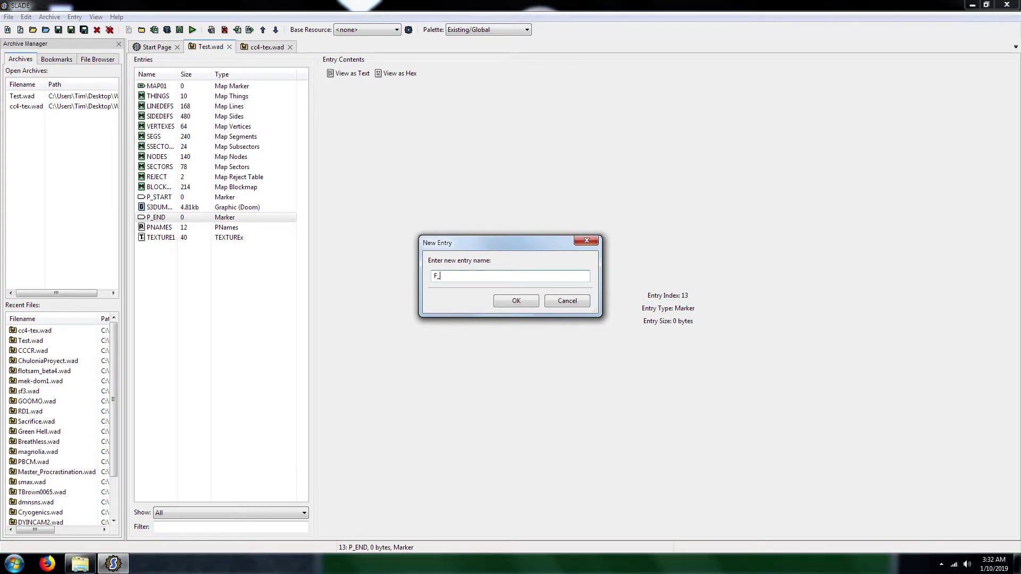
text(F_START)
key(Return)
click(160, 227)
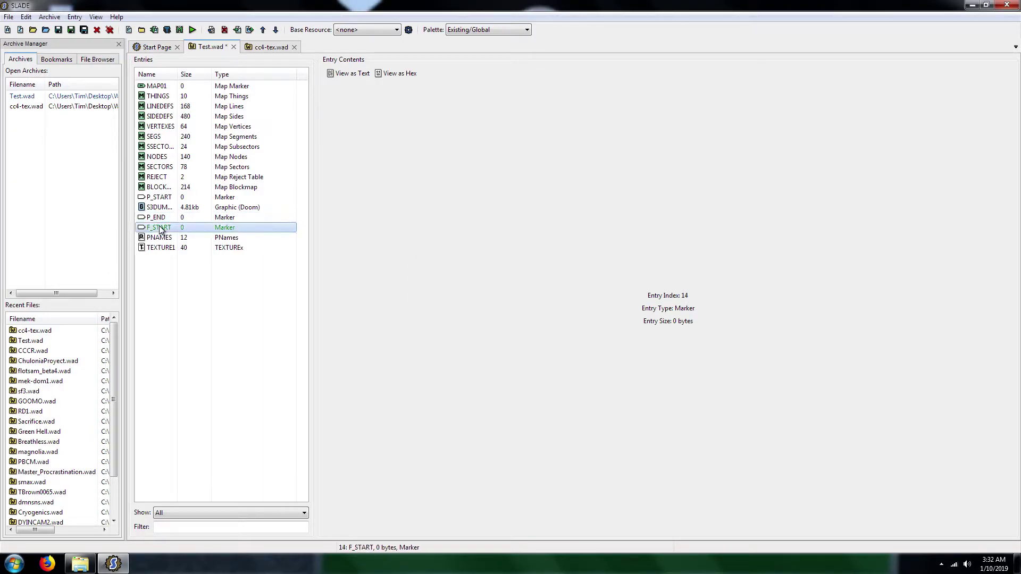
click(129, 30)
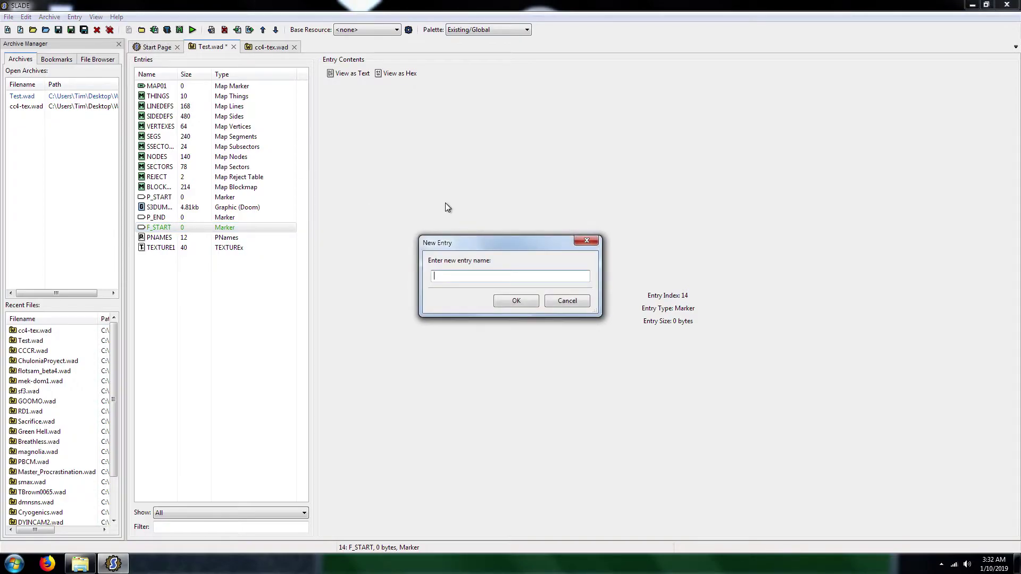
text(F_END)
click(508, 299)
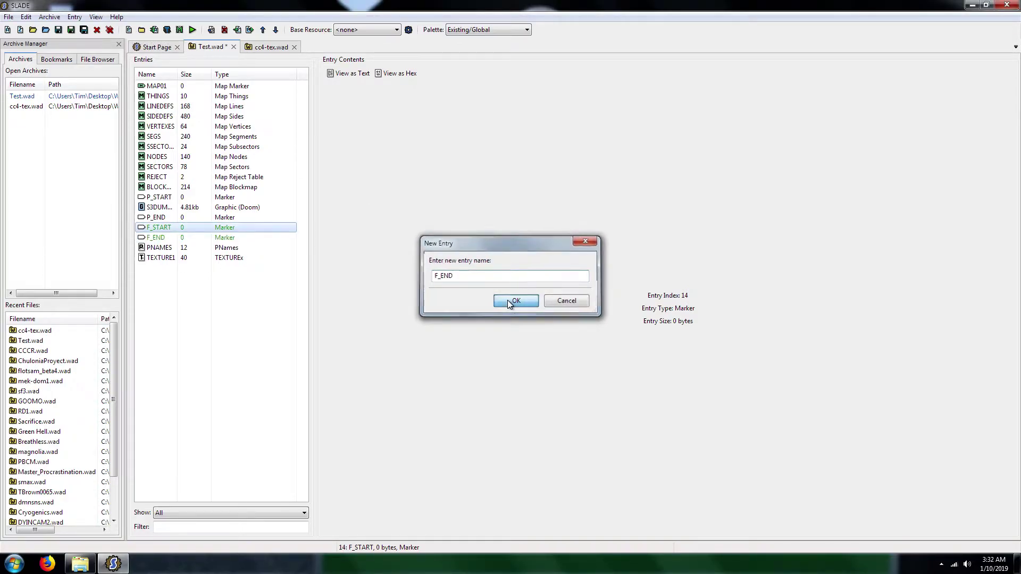
Filter cc4-tex.wad for gothbar1, copy the GOTHBAR1 graphic and paste it into Test.wad after the S3DUMMY entry.
click(282, 47)
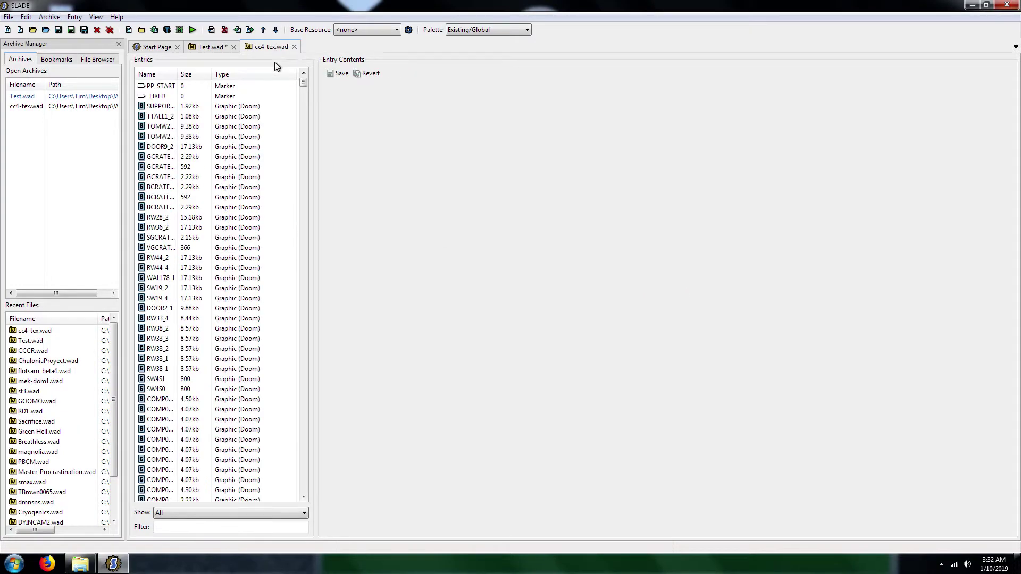
click(199, 526)
text(gothbar1)
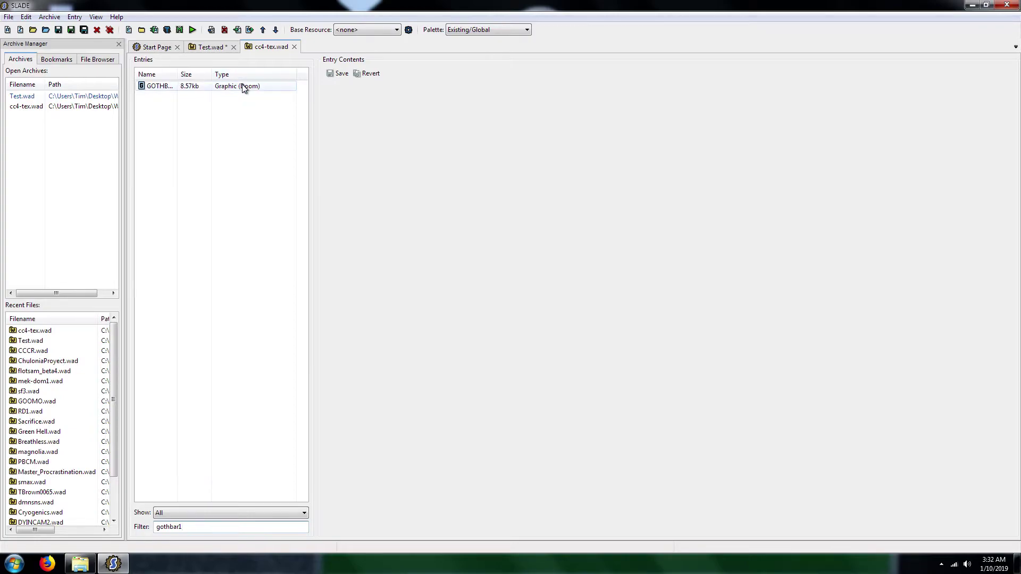
click(243, 87)
click(217, 46)
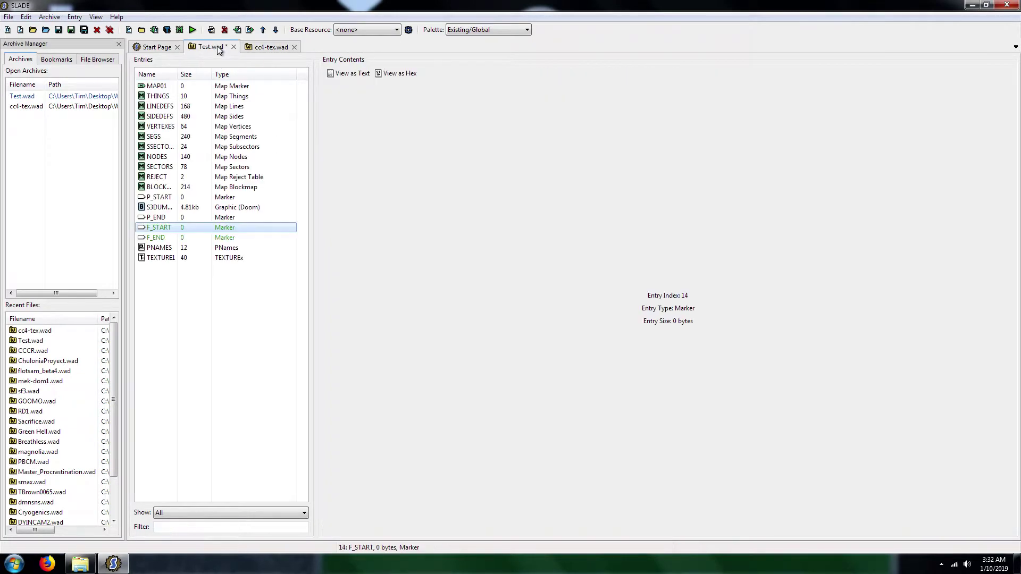
click(174, 207)
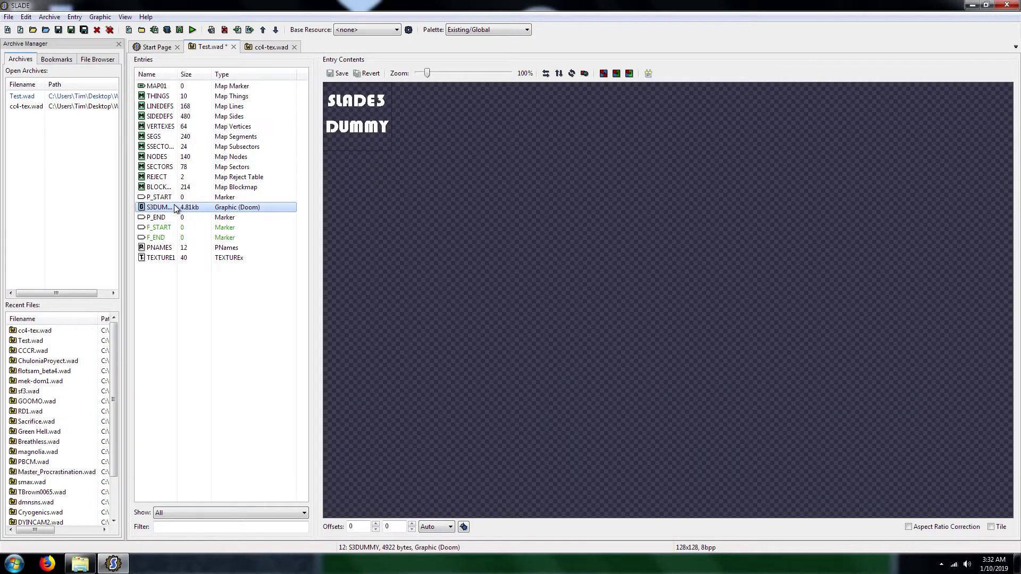
key(ctrl+v)
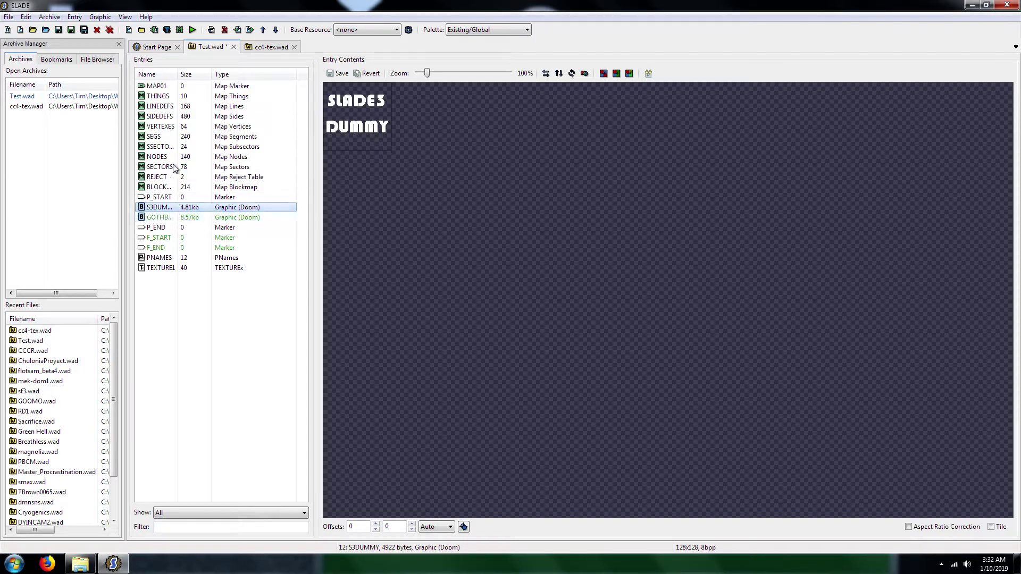
Add the pasted GOTHBAR1 graphic to Test.wad's patch table.
right_click(165, 221)
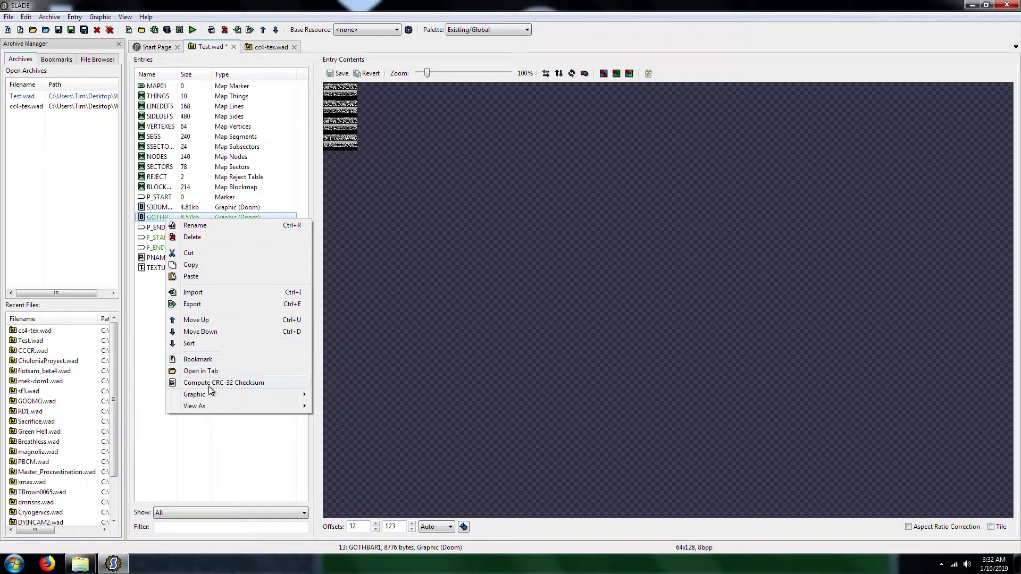
mouse_move(208, 395)
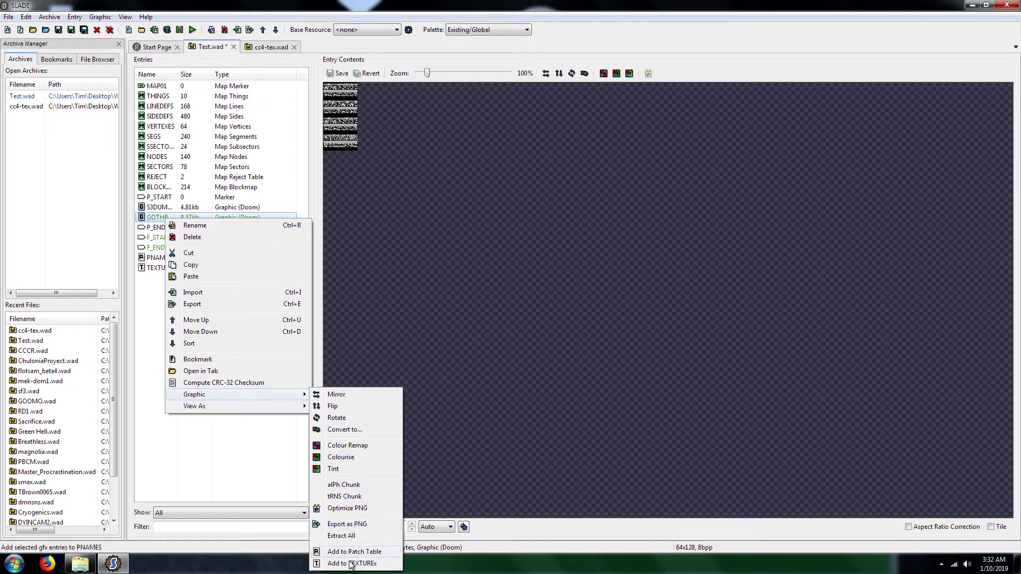
click(355, 551)
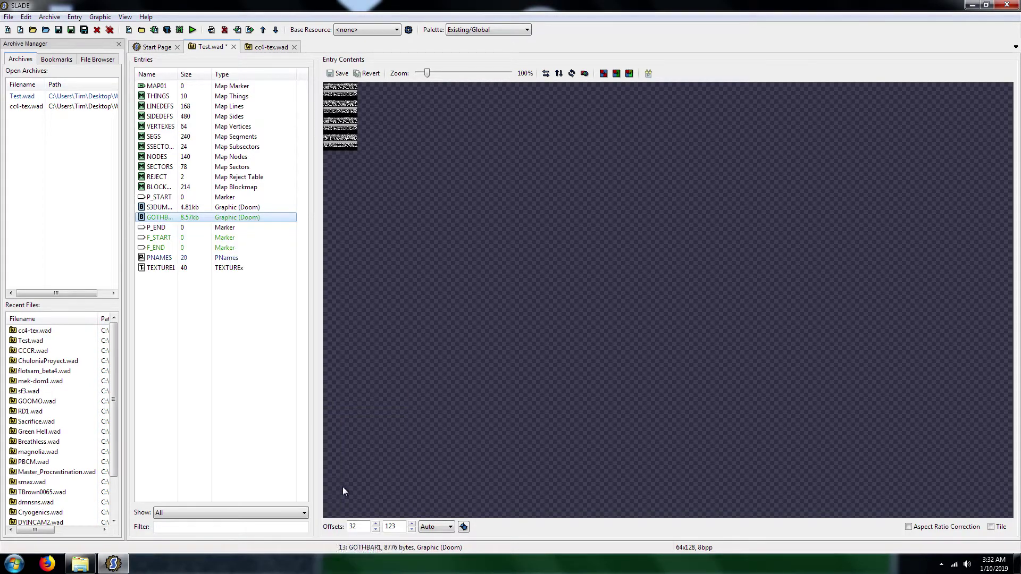
Add the GOTHBAR1 graphic in Test.wad to TEXTUREx.
right_click(191, 215)
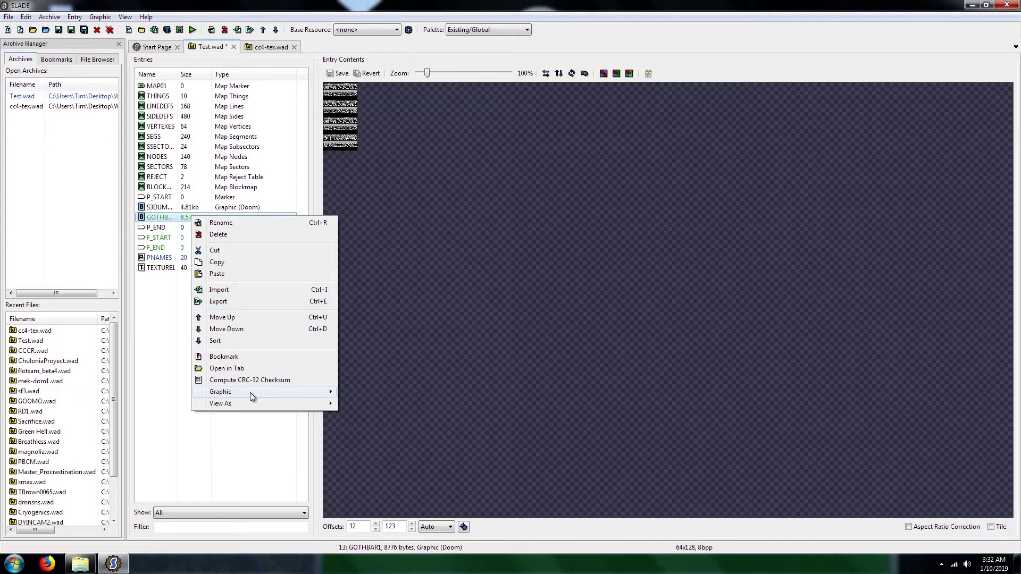
mouse_move(250, 393)
click(391, 561)
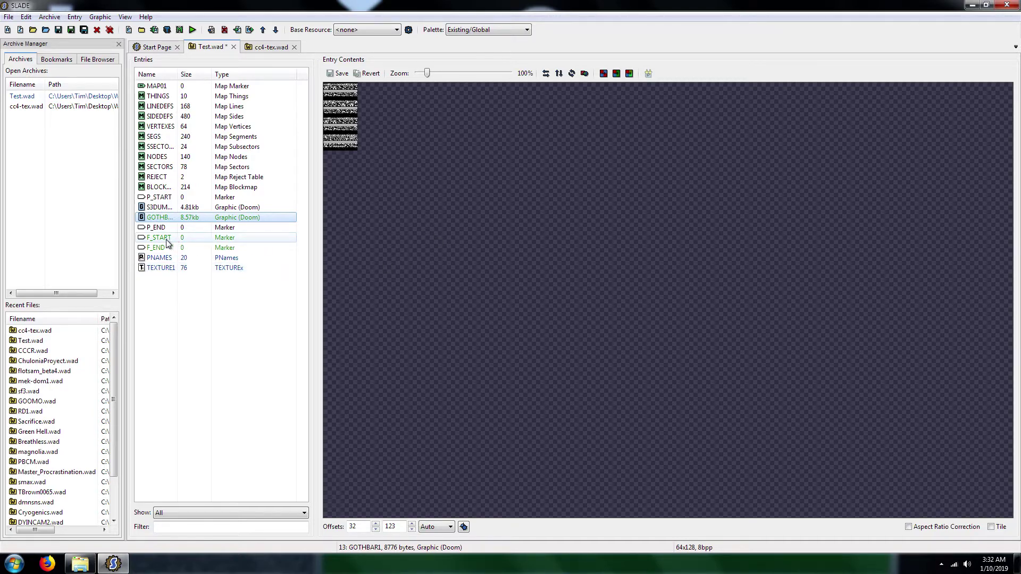
Filter cc4-tex.wad for diamond6, copy the DIAMOND6 flat and paste it into Test.wad directly after F_START.
key(ctrl+Tab)
double_click(201, 526)
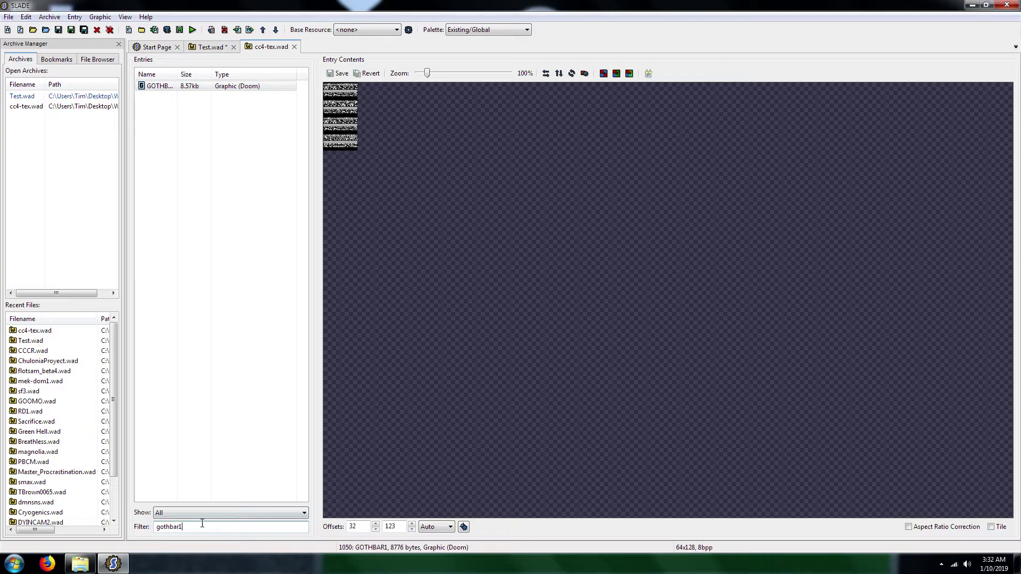
key(BackSpace)
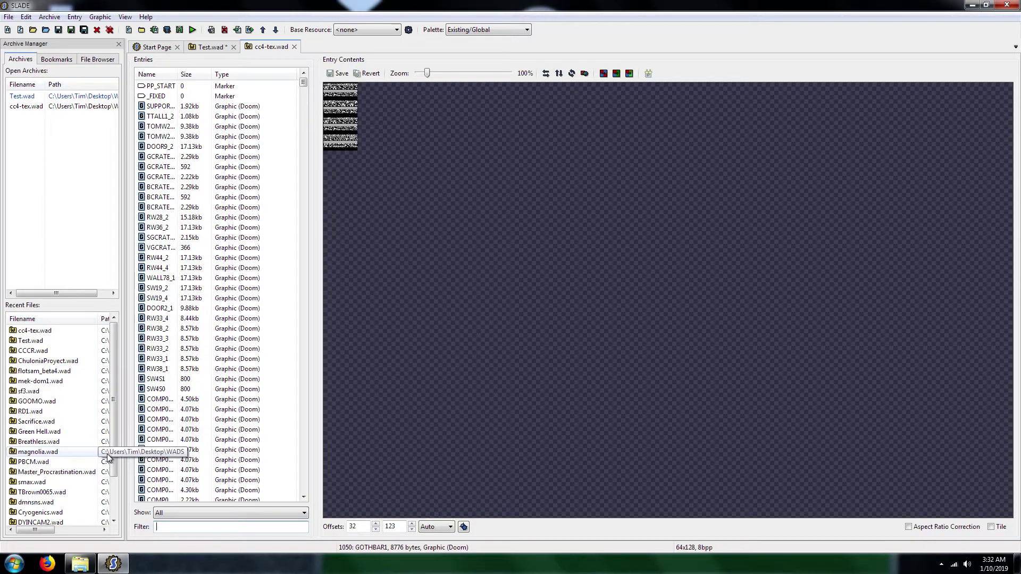
text(diamond6)
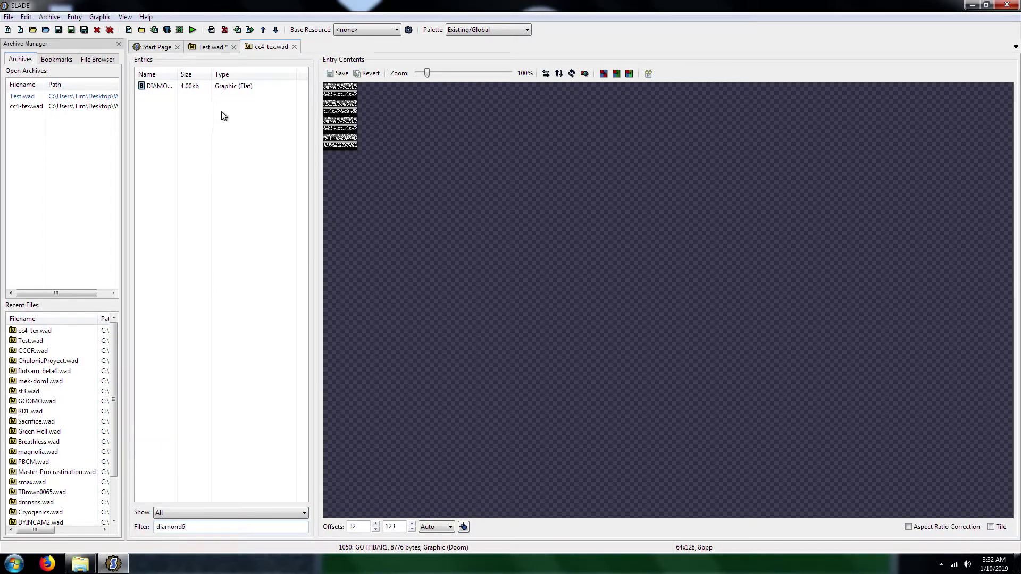
click(224, 93)
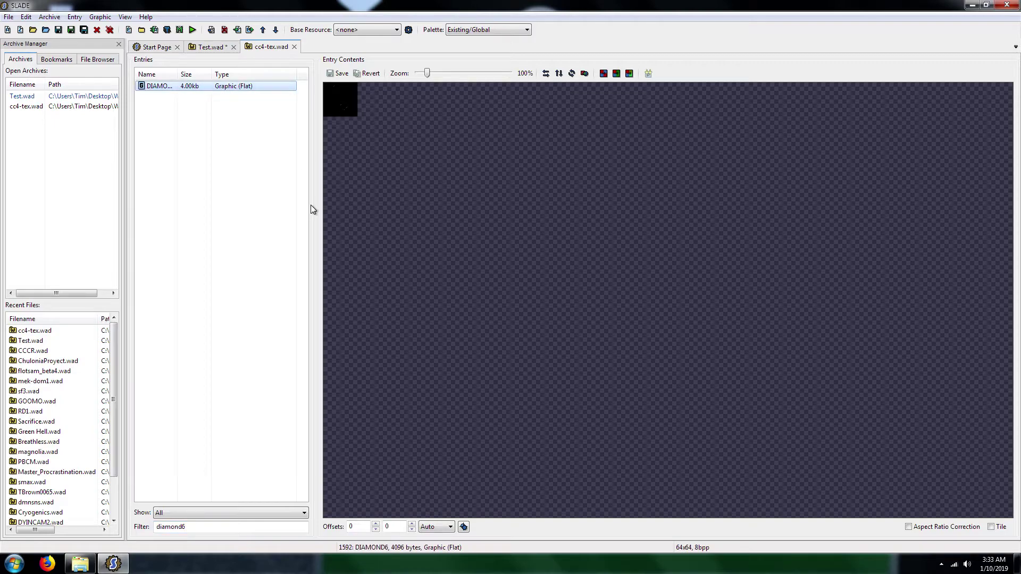
click(212, 48)
click(181, 239)
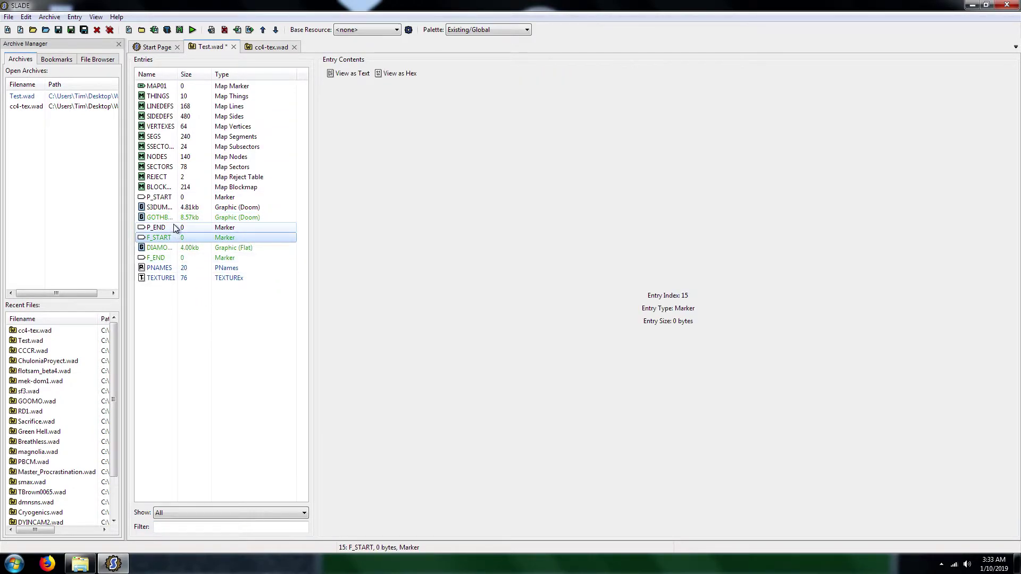
Filter cc4-tex.wad for sky, copy all entries from SKY1 to SKY3 and paste them into Test.wad after GOTHBAR1.
click(262, 47)
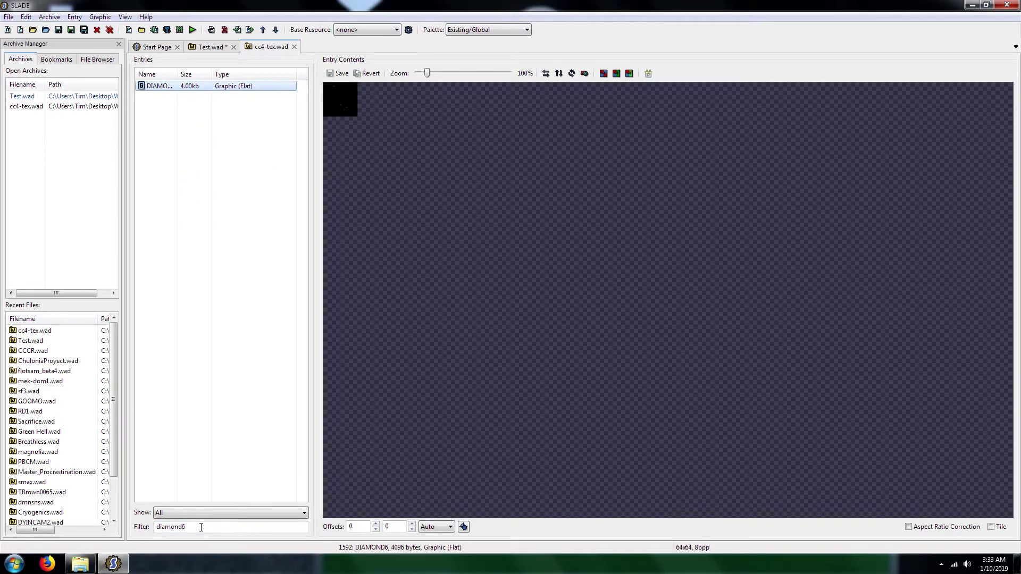
double_click(160, 527)
text(sky)
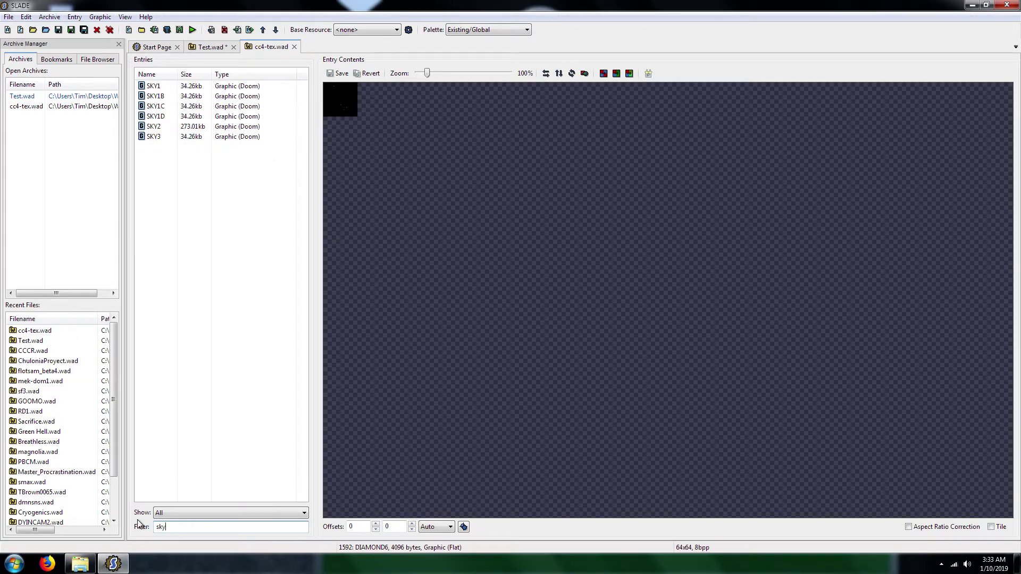
click(169, 88)
shift+click(166, 136)
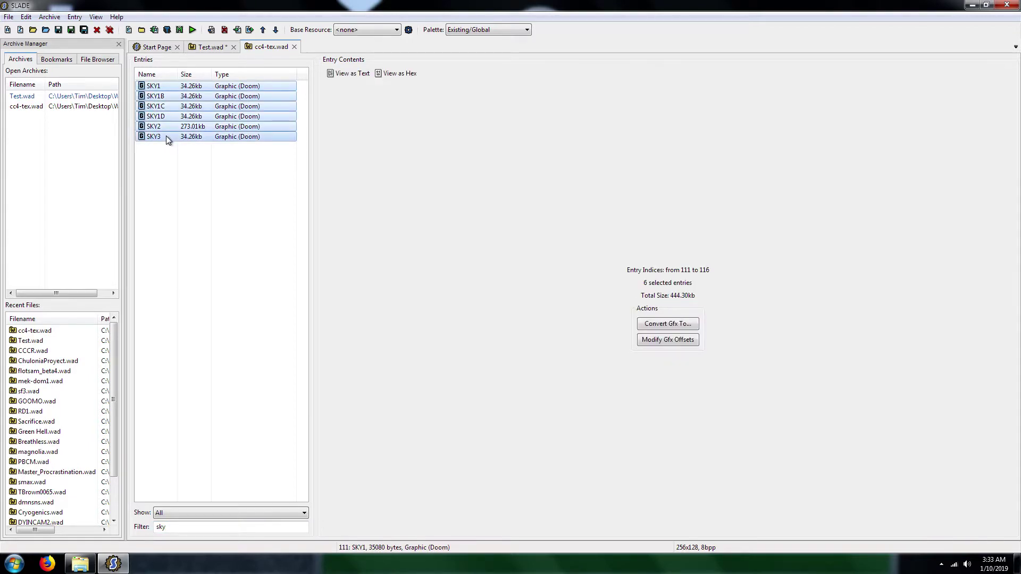
click(201, 47)
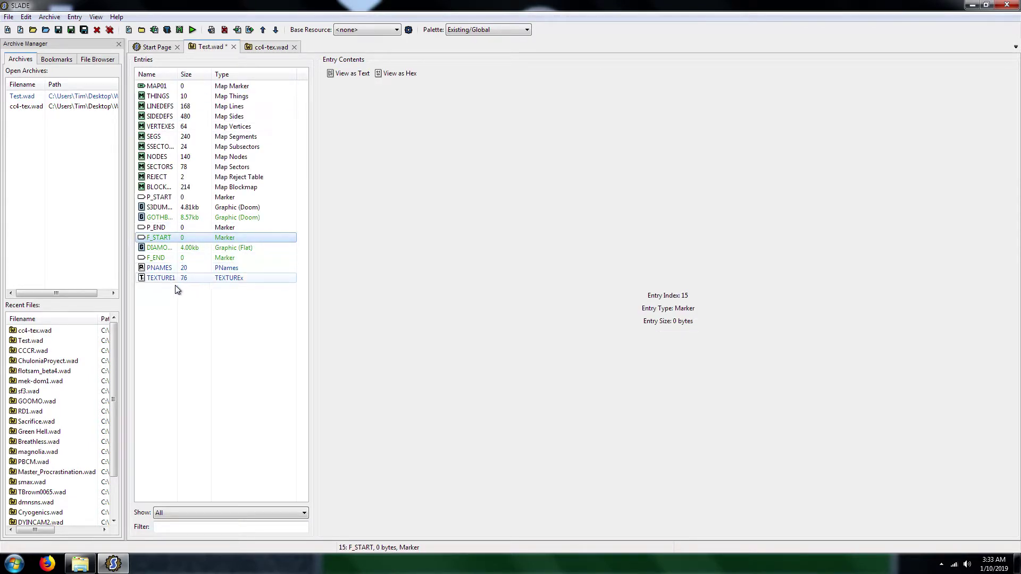
click(159, 218)
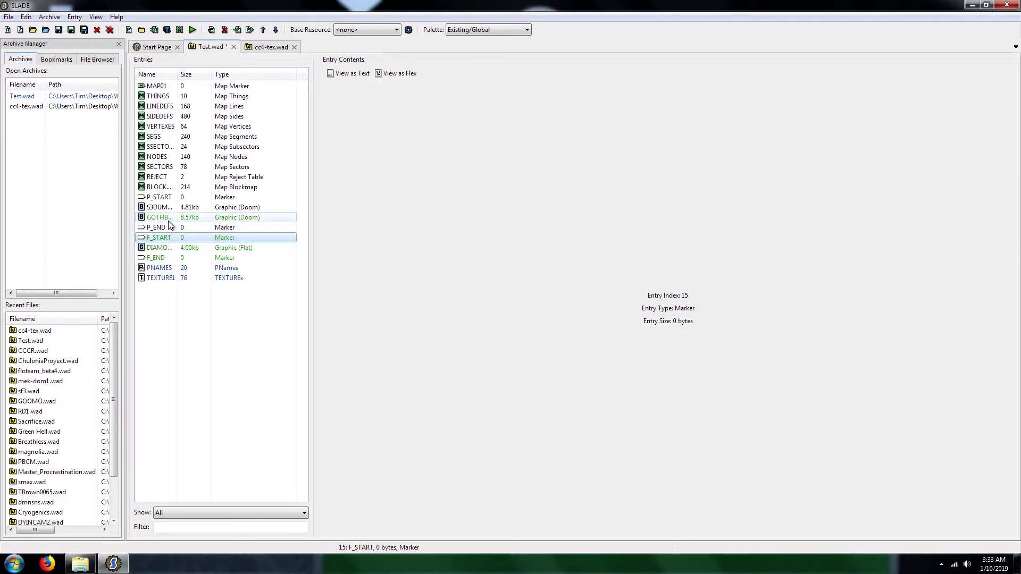
key(ctrl+v)
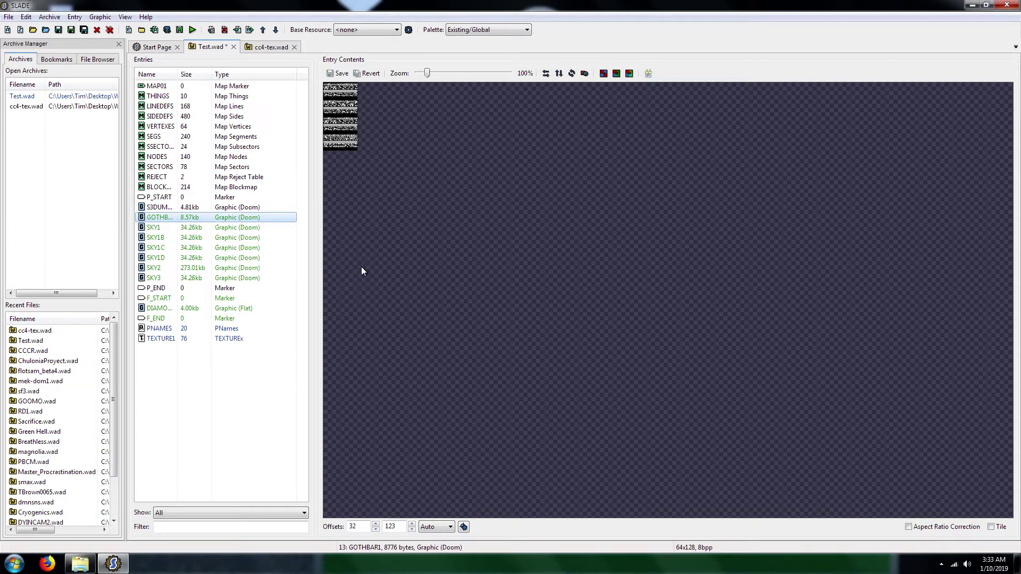
Add the six pasted sky graphics, SKY1 through SKY3, to Test.wad's patch table and to TEXTUREx.
click(202, 228)
shift+click(186, 278)
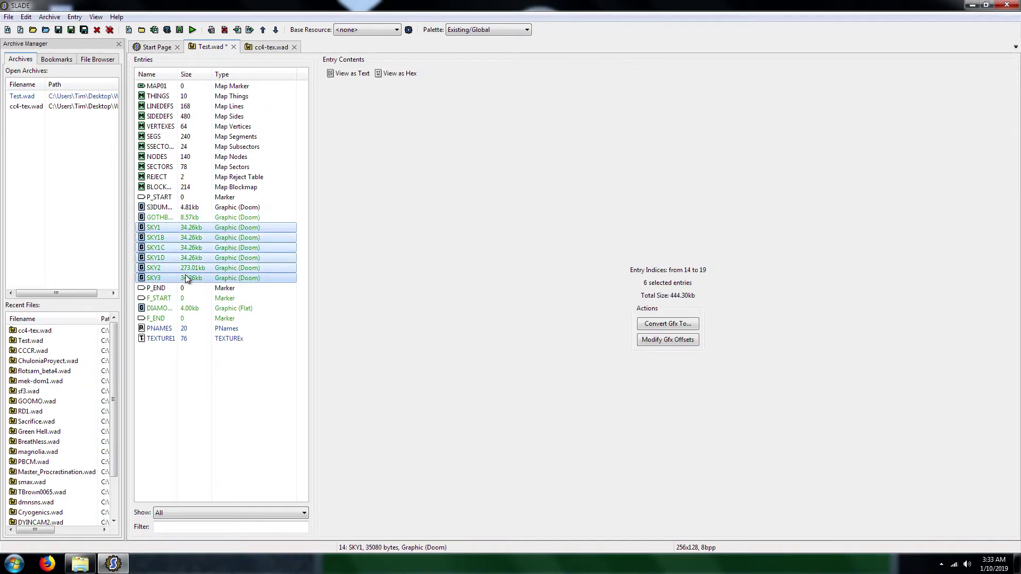
right_click(178, 229)
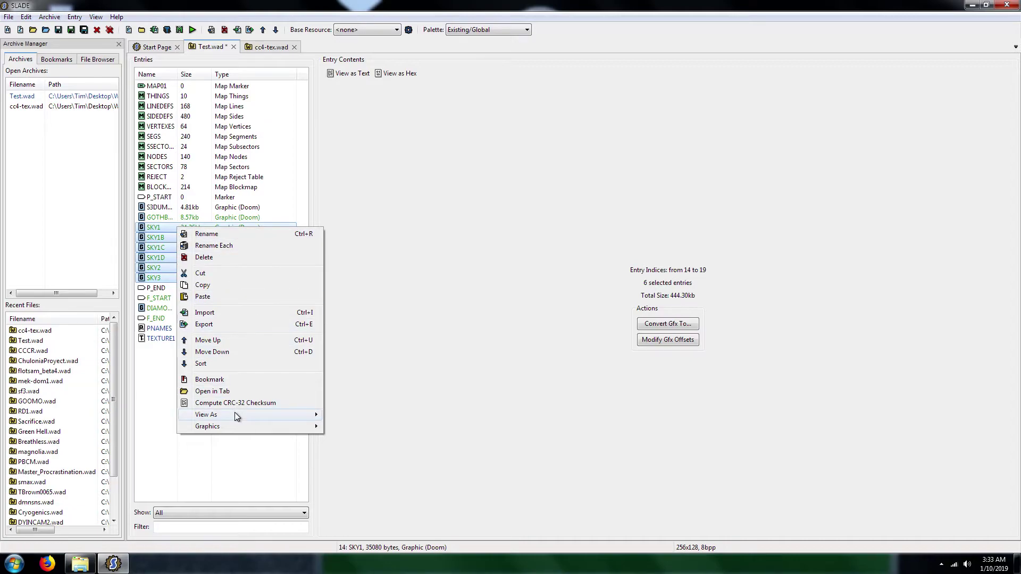
mouse_move(237, 431)
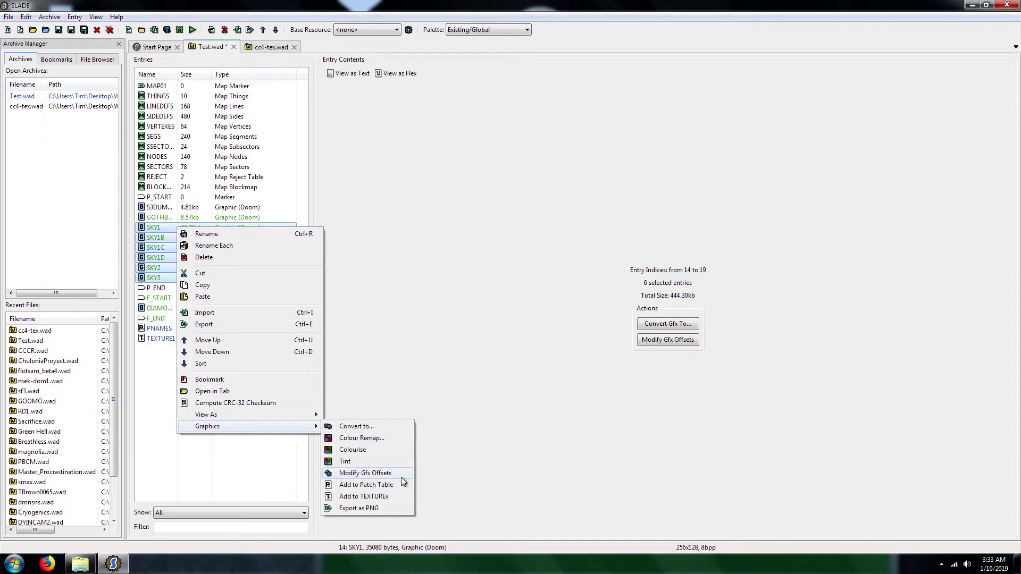
click(384, 485)
right_click(179, 233)
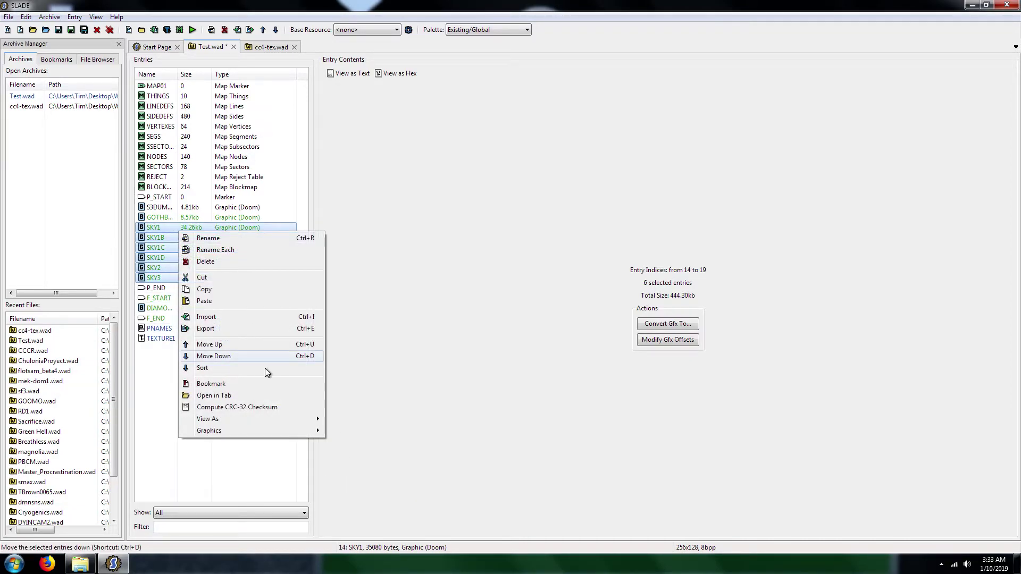
mouse_move(250, 430)
click(363, 501)
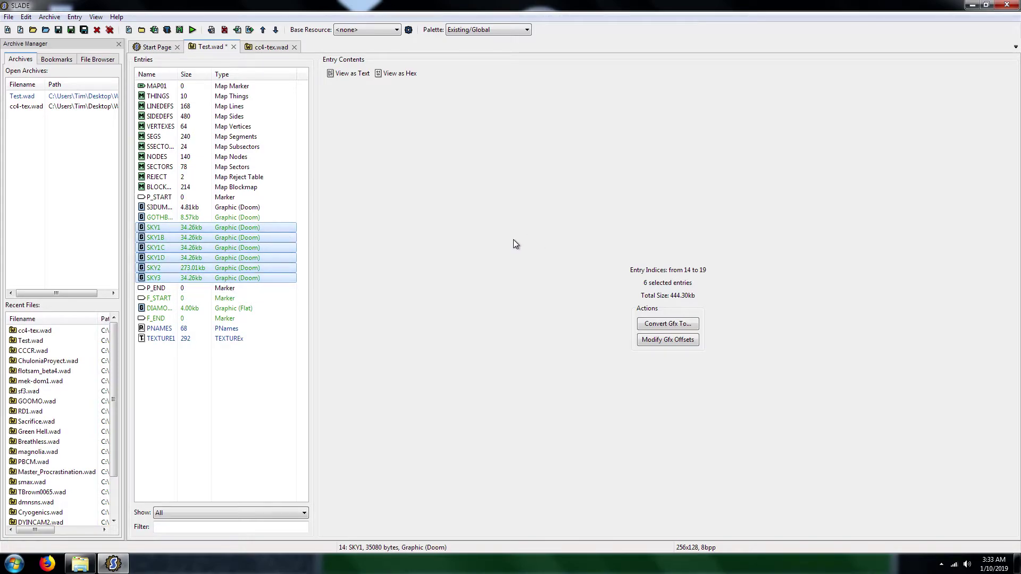
Check the pasted DIAMOND6 and GOTHBAR1 entries and save Test.wad.
click(172, 308)
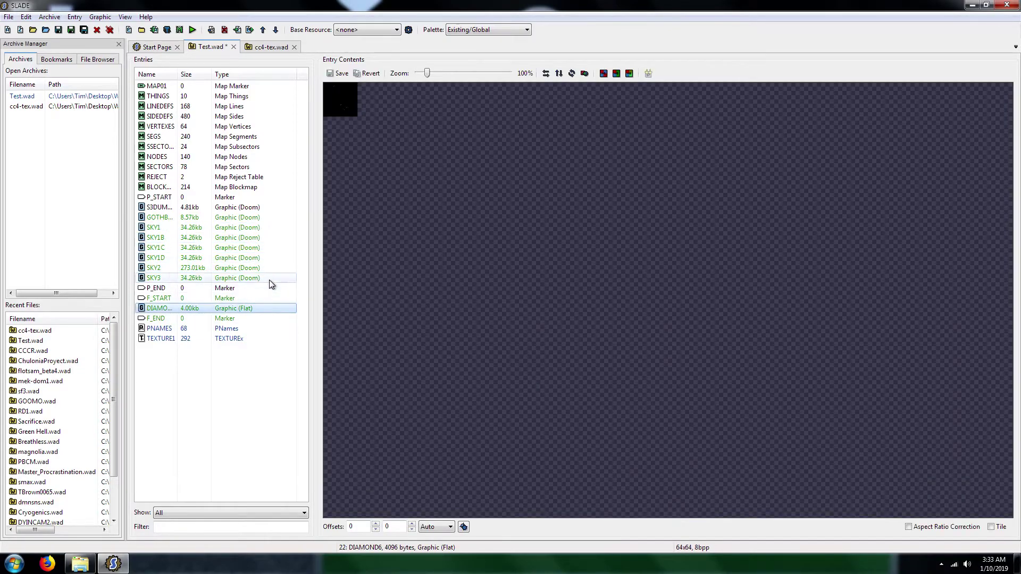
click(181, 217)
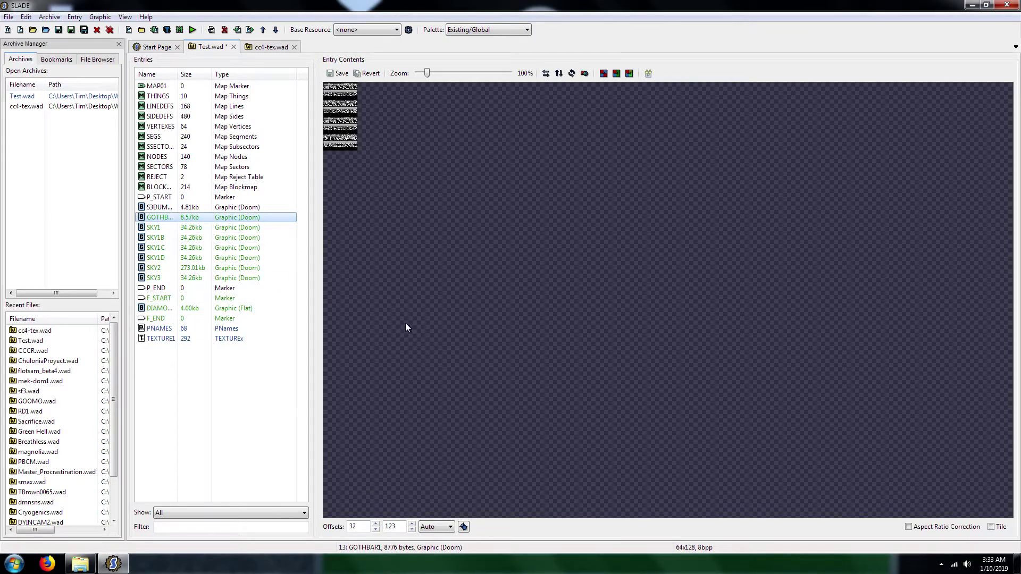
key(ctrl+s)
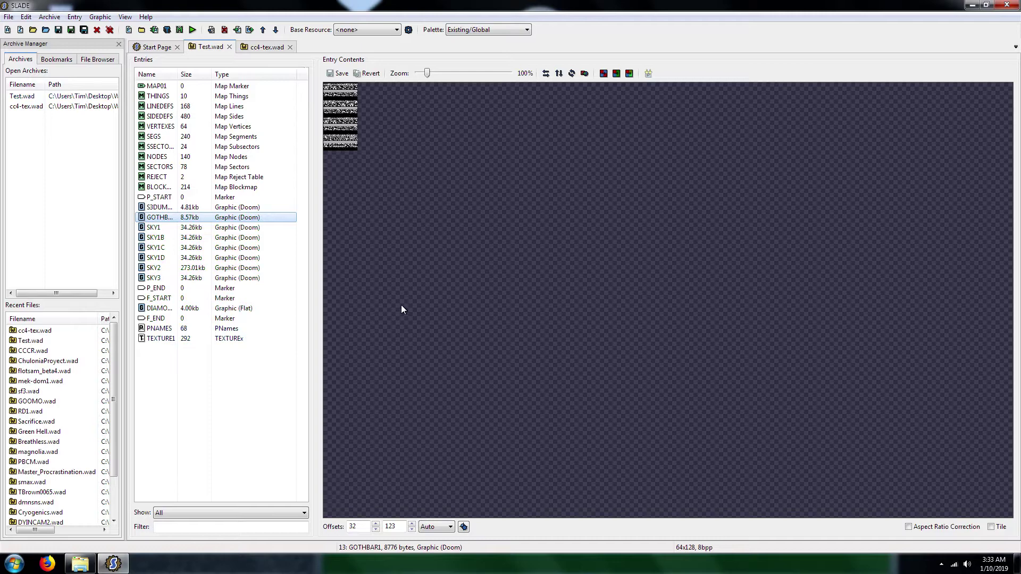
Close the cc4-tex.wad and Test.wad archives and exit SLADE.
click(290, 49)
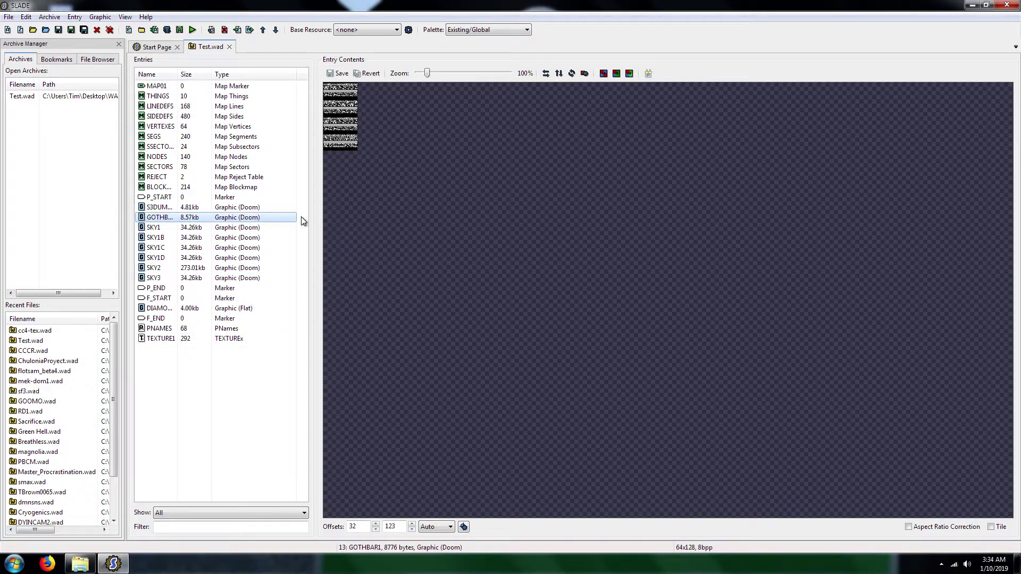
click(229, 46)
click(1006, 5)
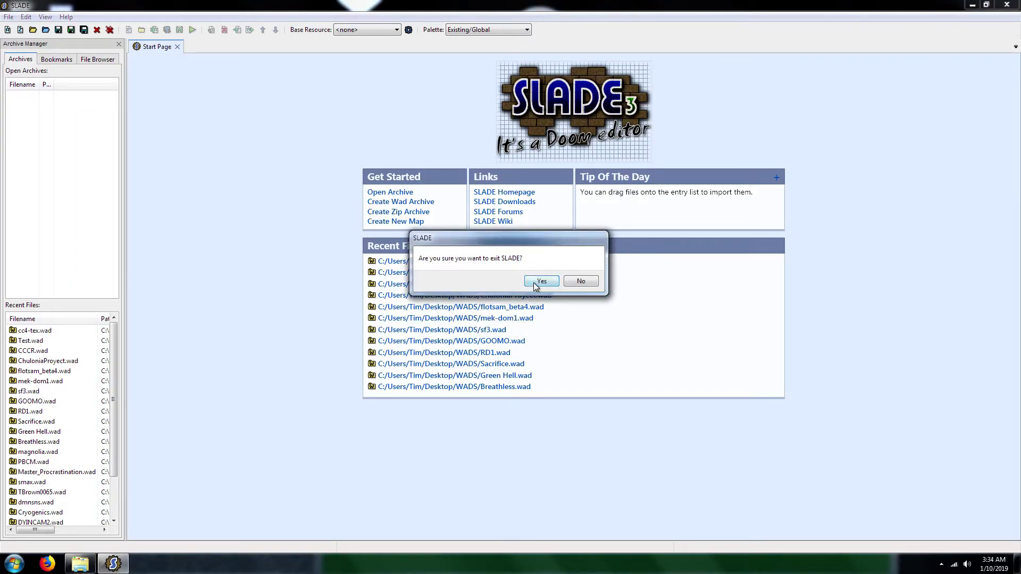
click(540, 282)
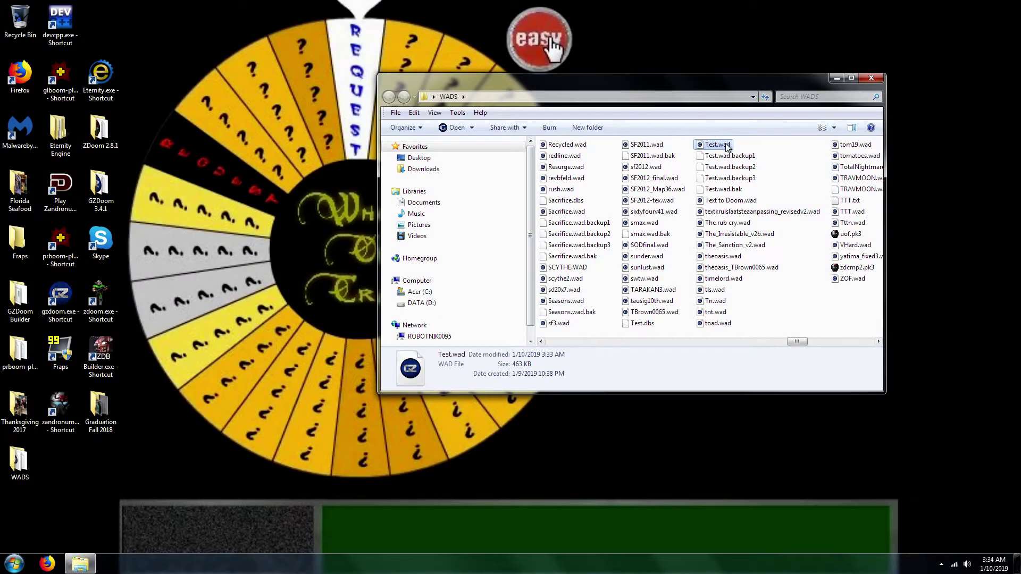
Run Test.wad on its own in glboom-plus, walk around MAP01 to examine its wall and floor textures, and quit the game.
drag(726, 147, 60, 79)
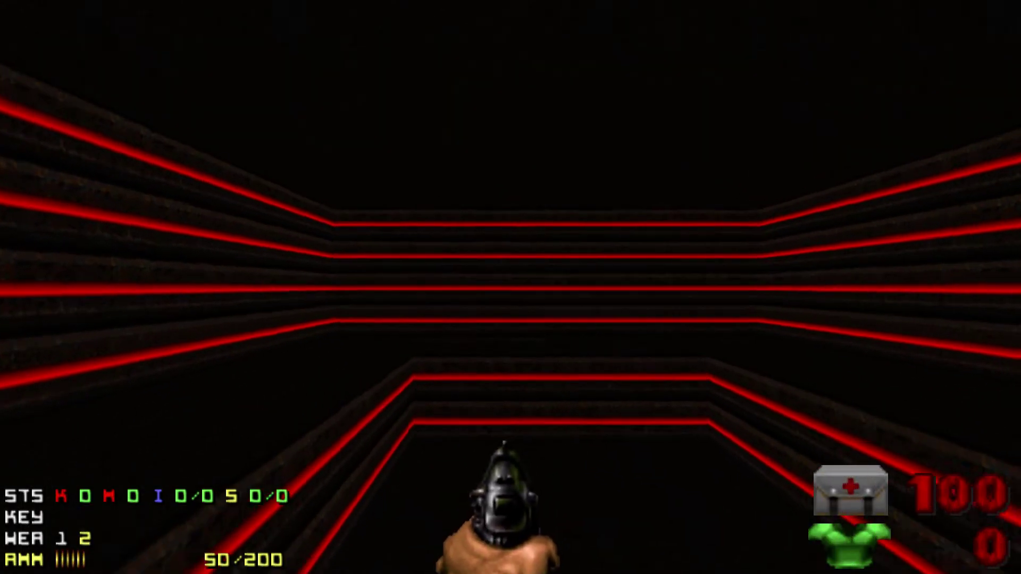
key(Tab)
key(minus)
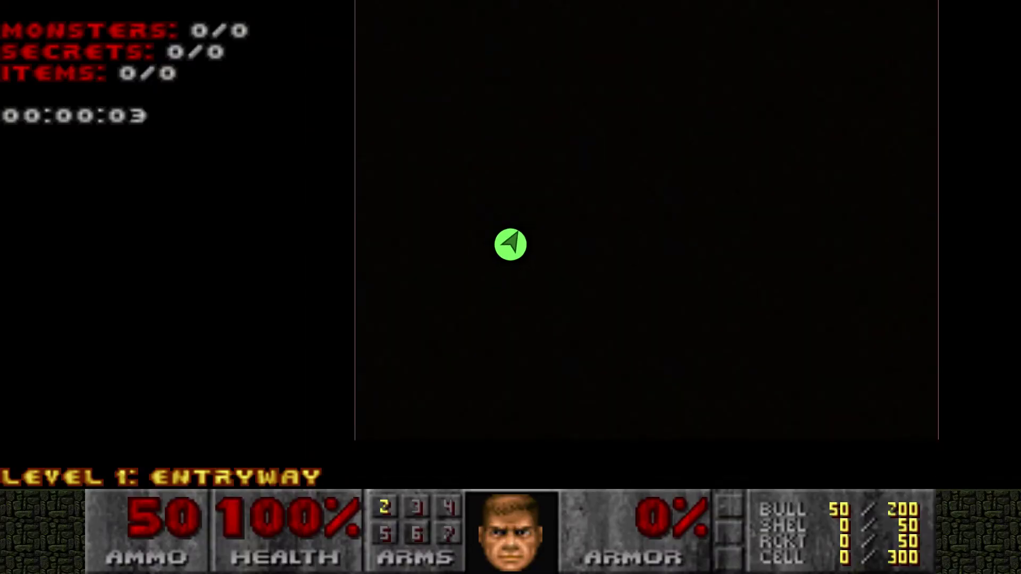
key(Tab)
key(Up)
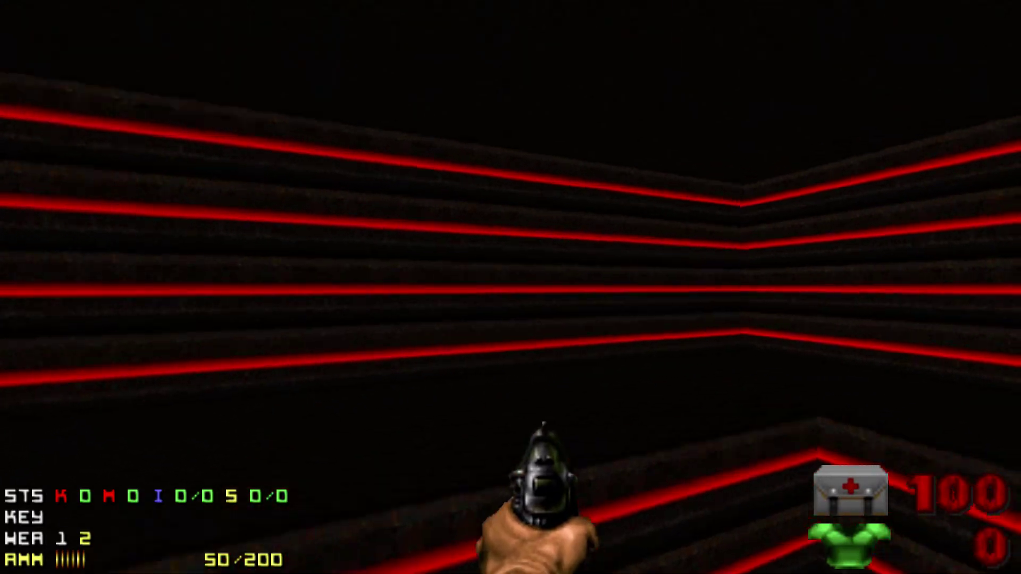
key(Up)
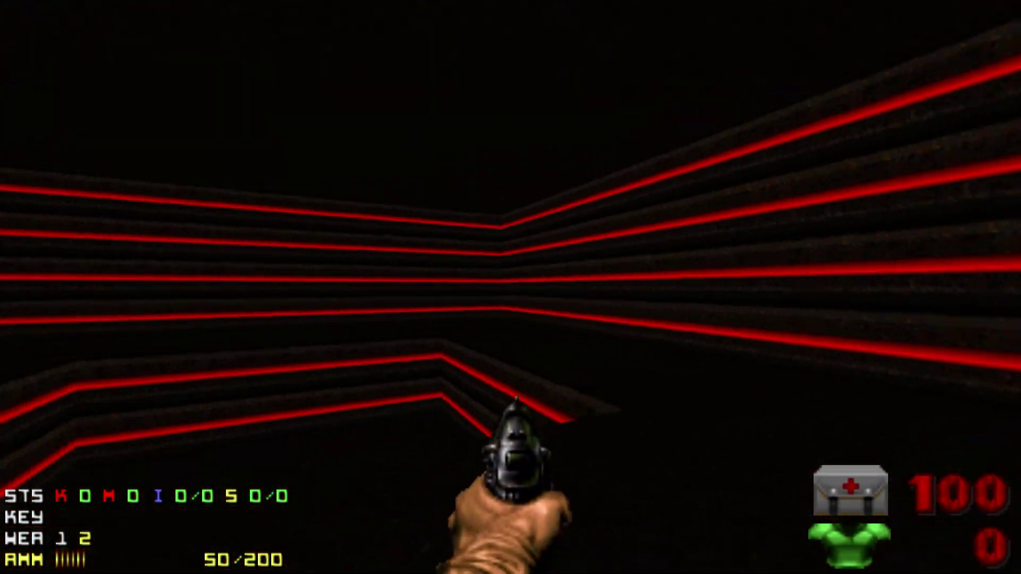
key(Tab)
key(Tab)
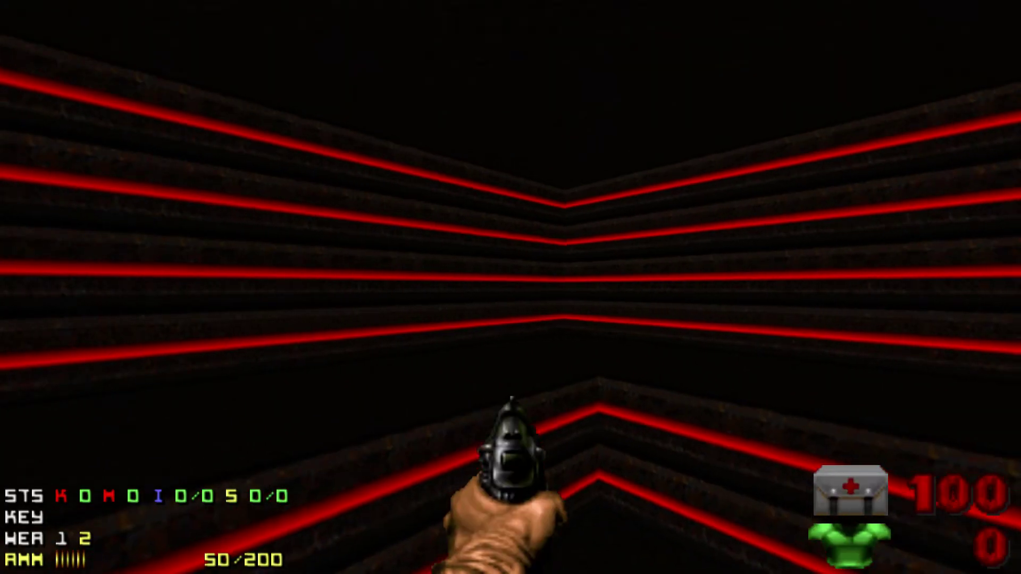
key(Up)
key(Up)
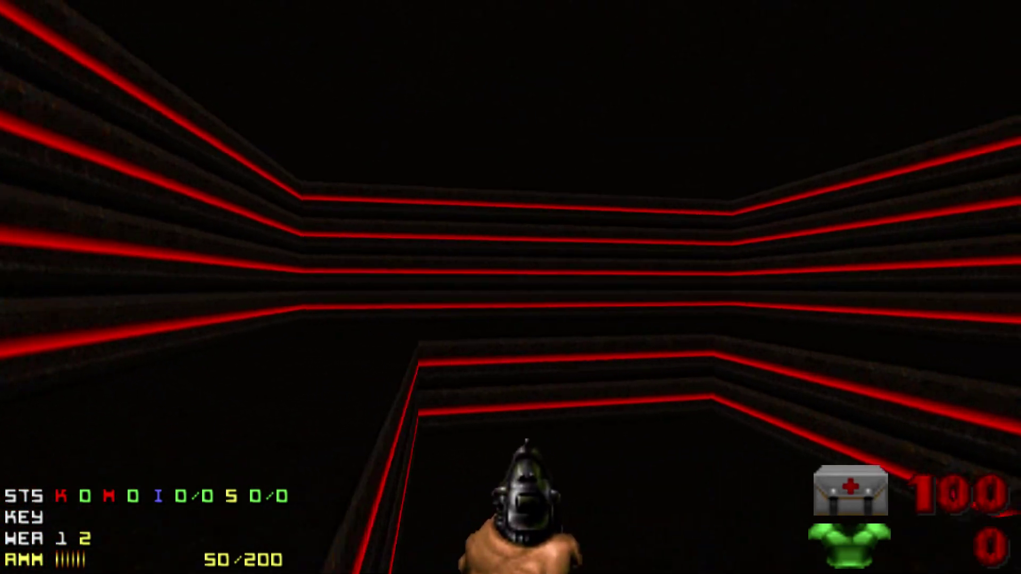
key(Up)
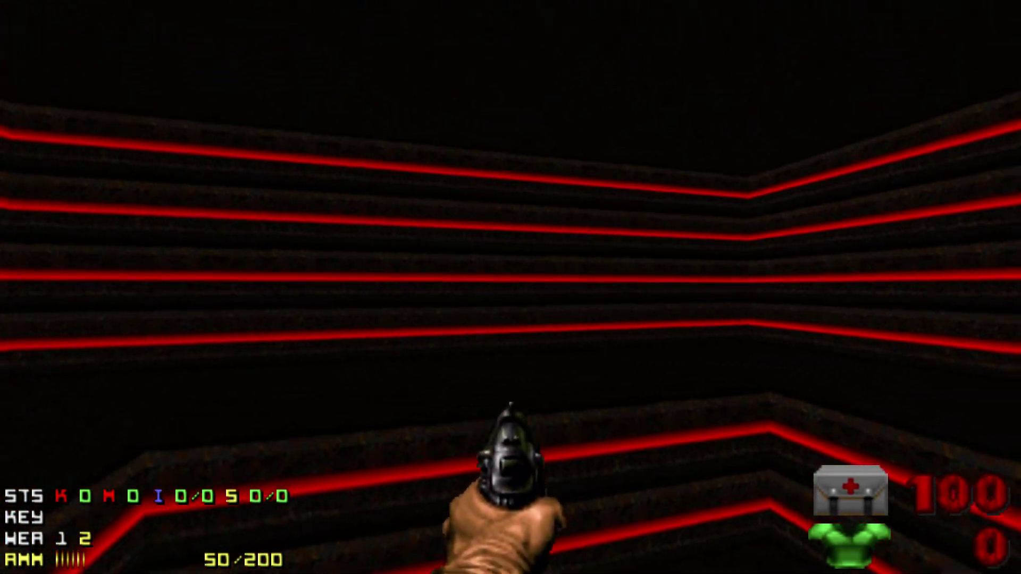
key(Up)
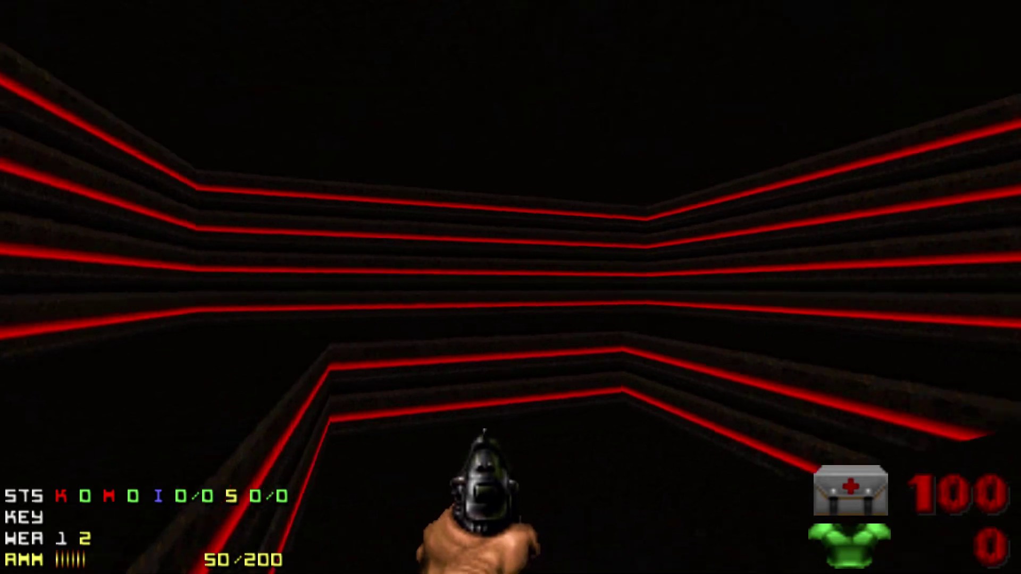
key(Left)
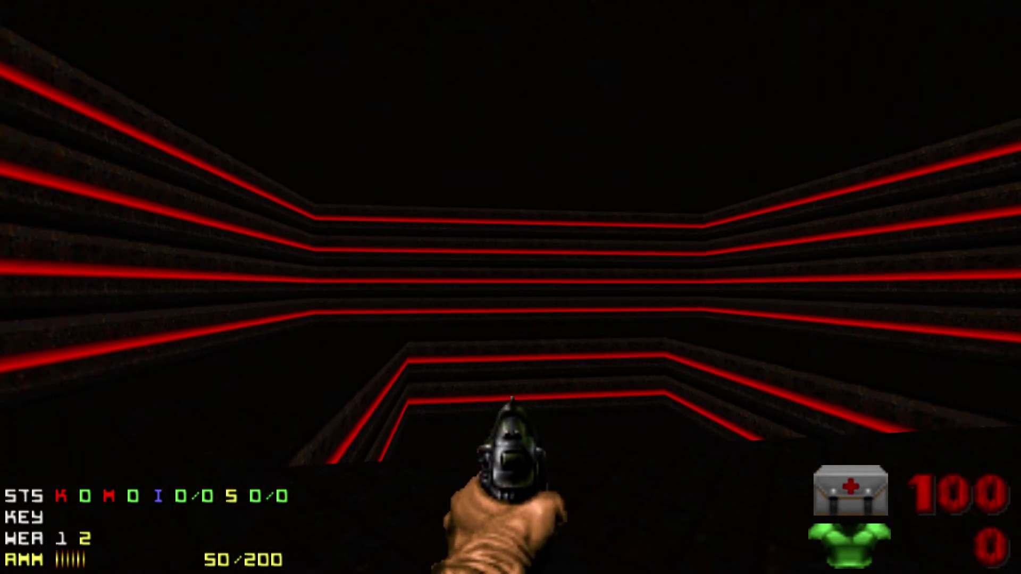
key(alt+F4)
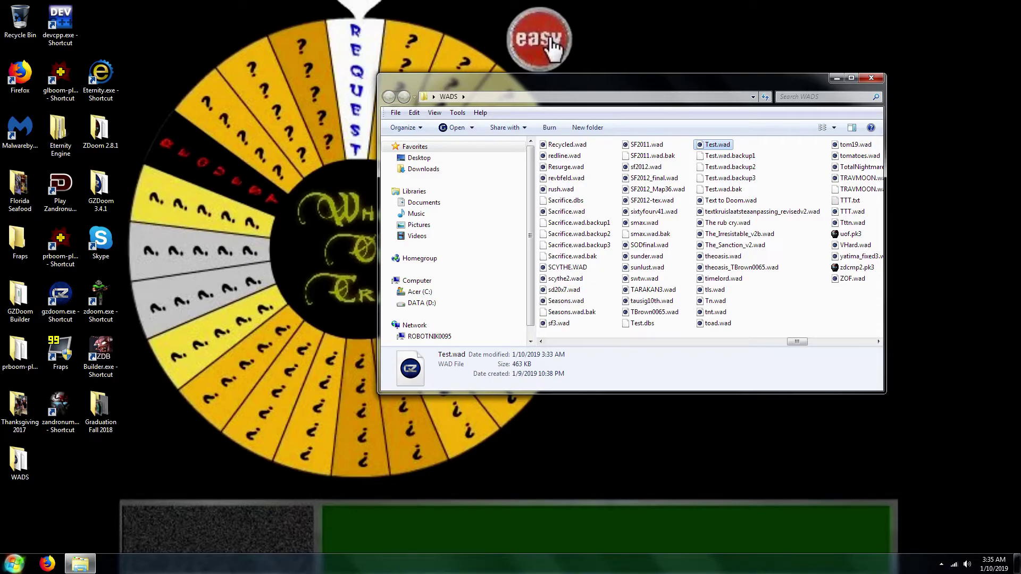
Start SLADE again from the desktop.
click(13, 562)
click(47, 396)
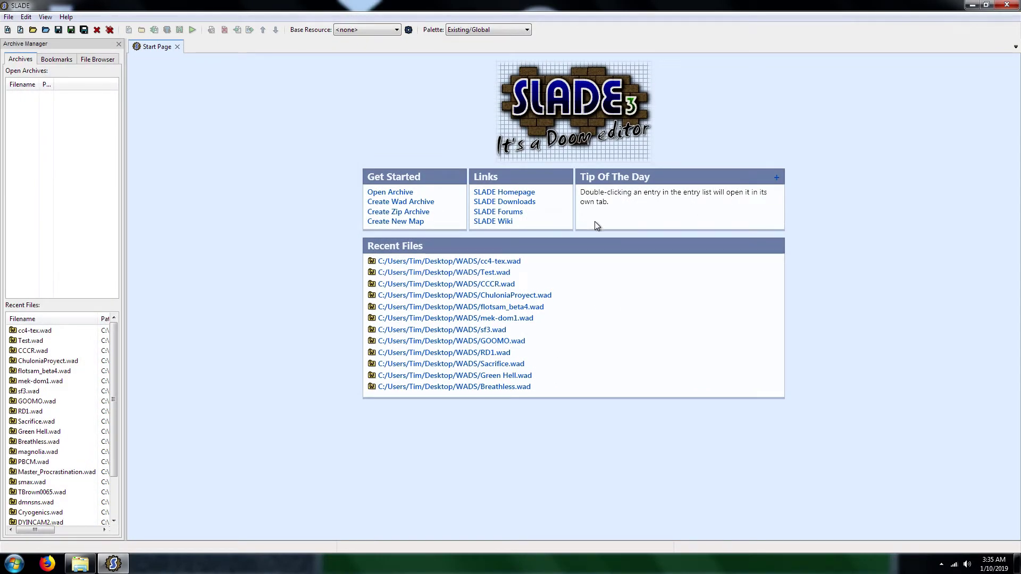
Open the Test.wad and mek-dom1.wad archives from the WADS folder.
key(ctrl+o)
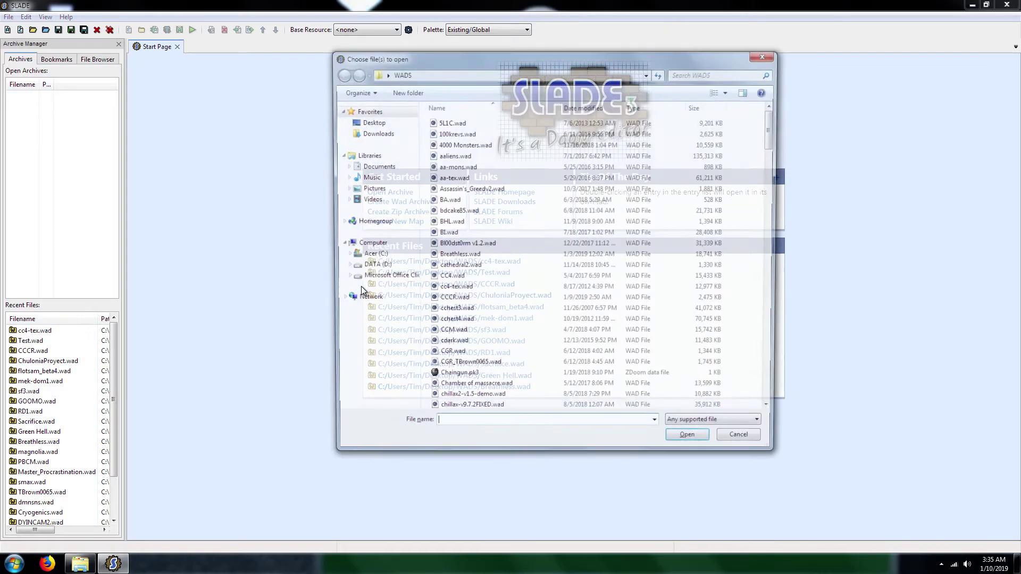
text(test)
key(Down)
key(Return)
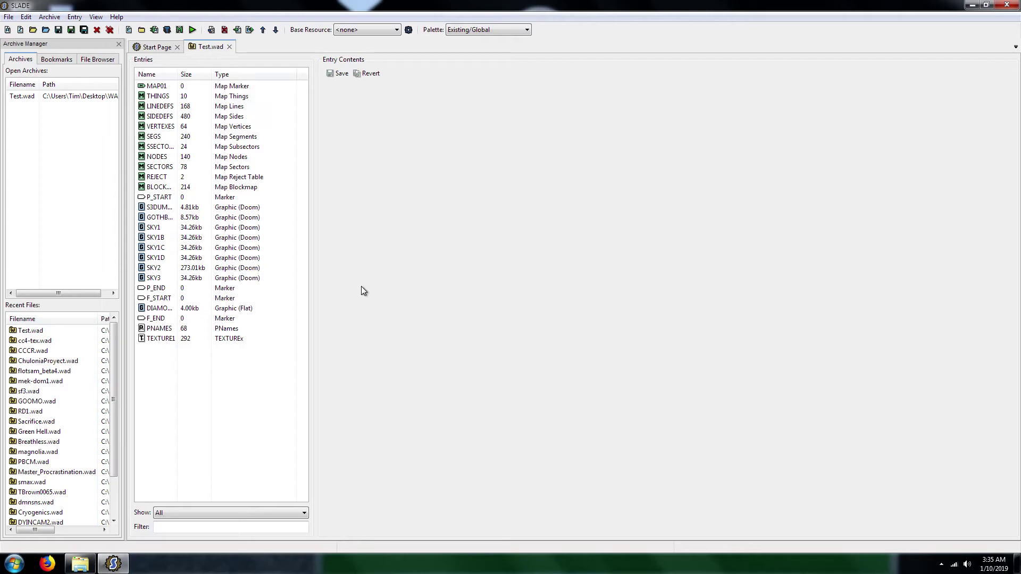
key(ctrl+o)
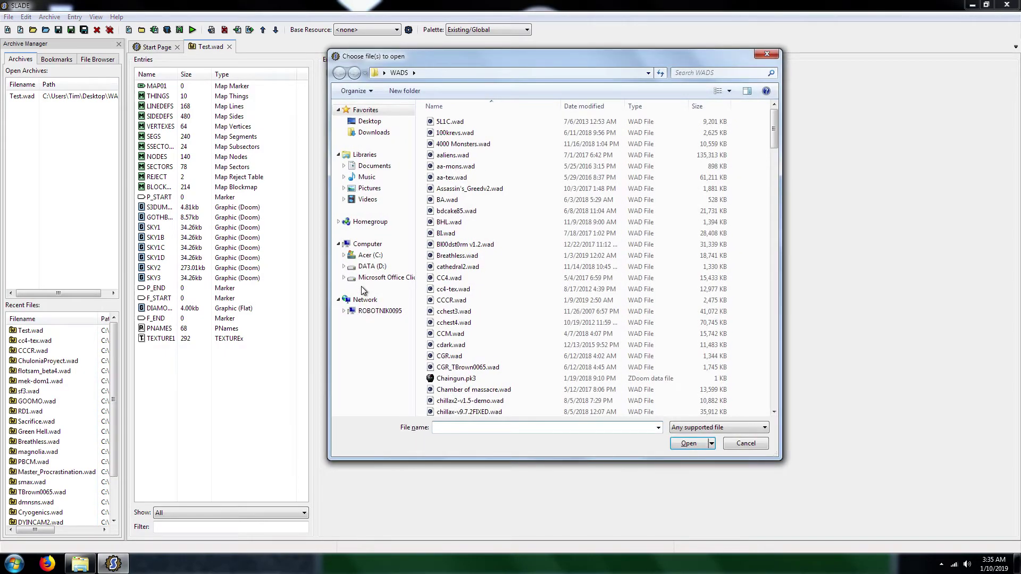
text(mek)
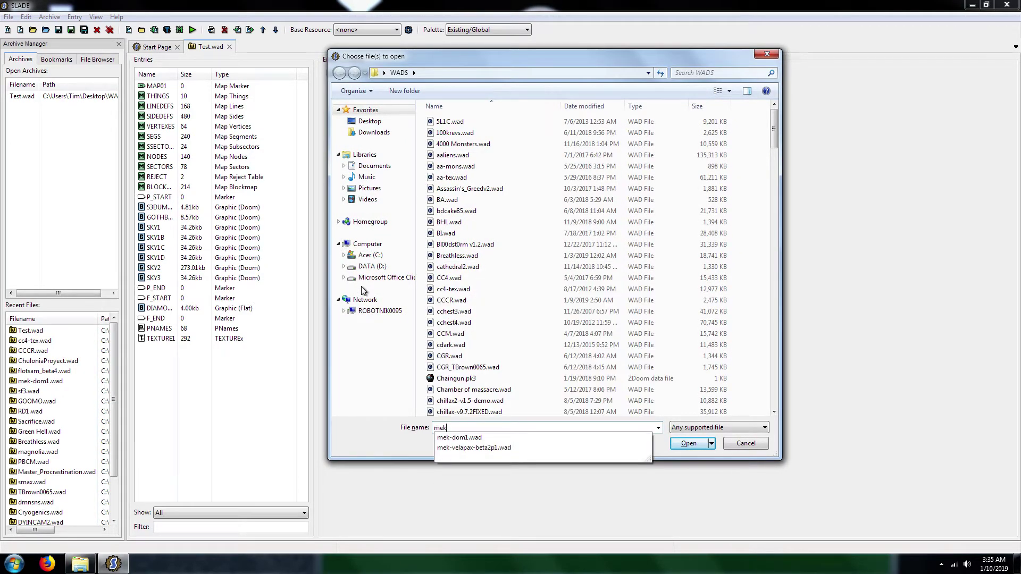
key(Down)
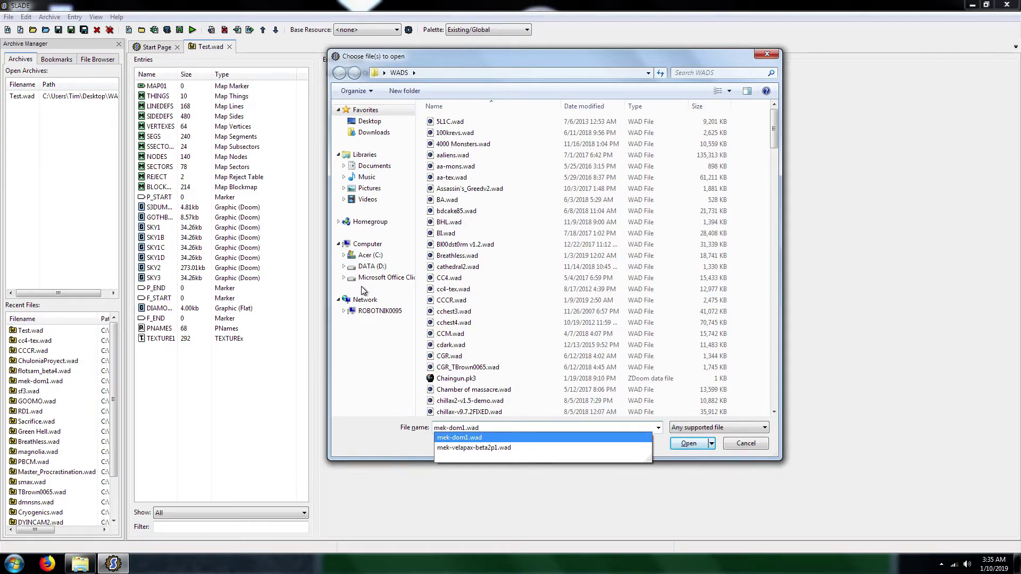
key(Return)
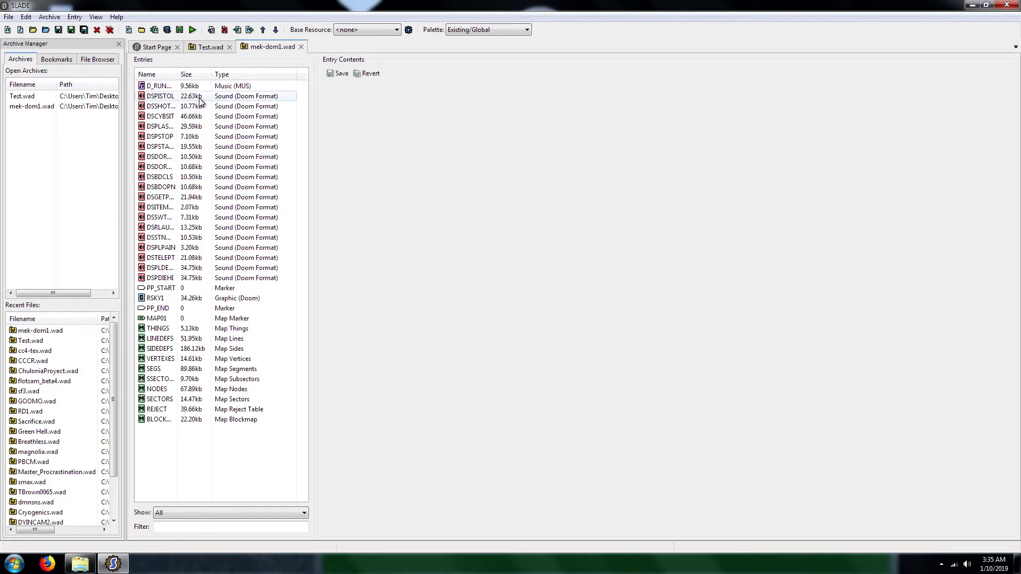
Copy the sound entries DSPISTOL through DSPDIEHI from mek-dom1.wad into Test.wad after the BLOCKMAP entry and save Test.wad.
click(200, 101)
shift+click(202, 279)
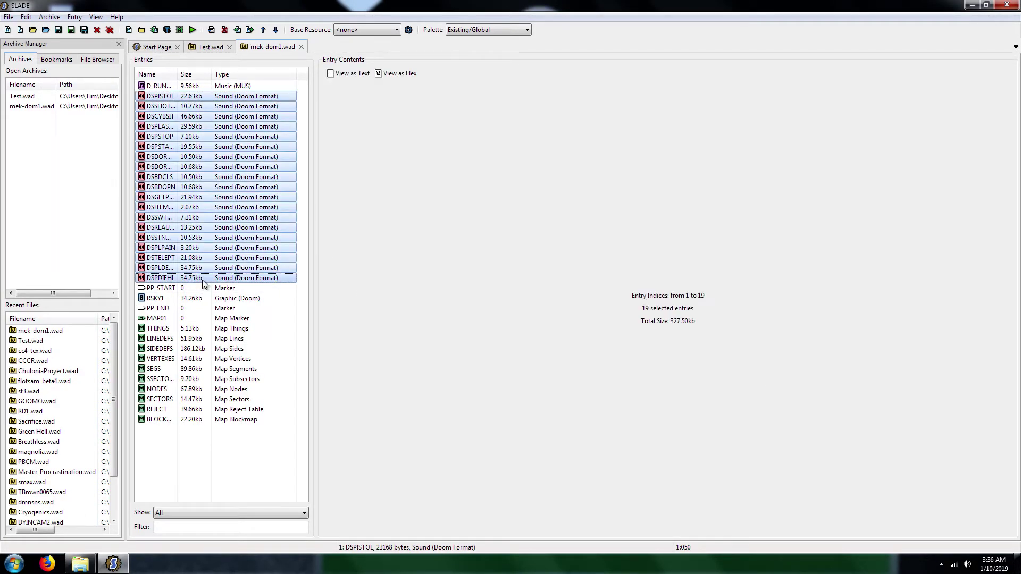
click(208, 47)
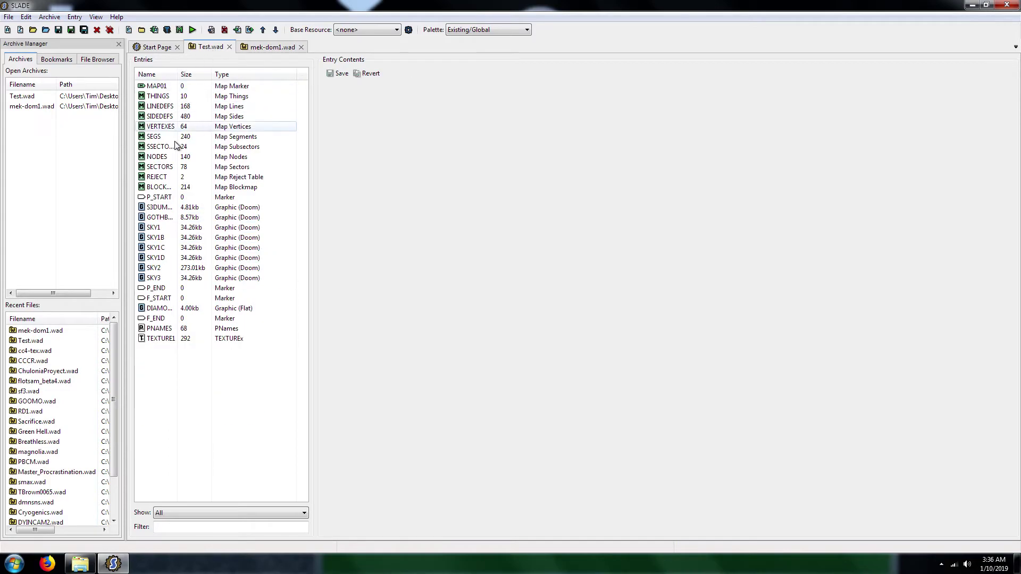
click(174, 188)
key(ctrl+v)
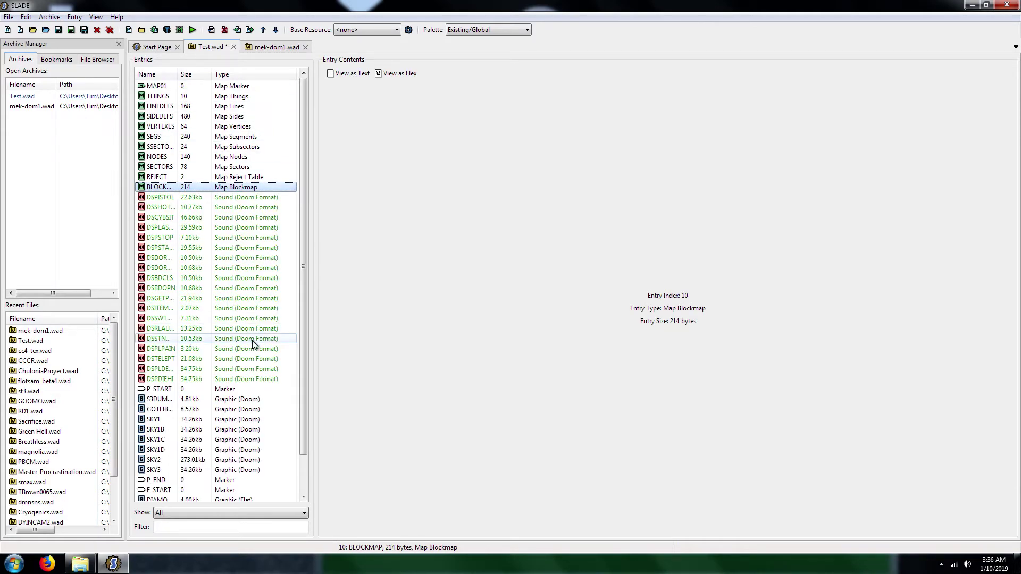
key(ctrl+s)
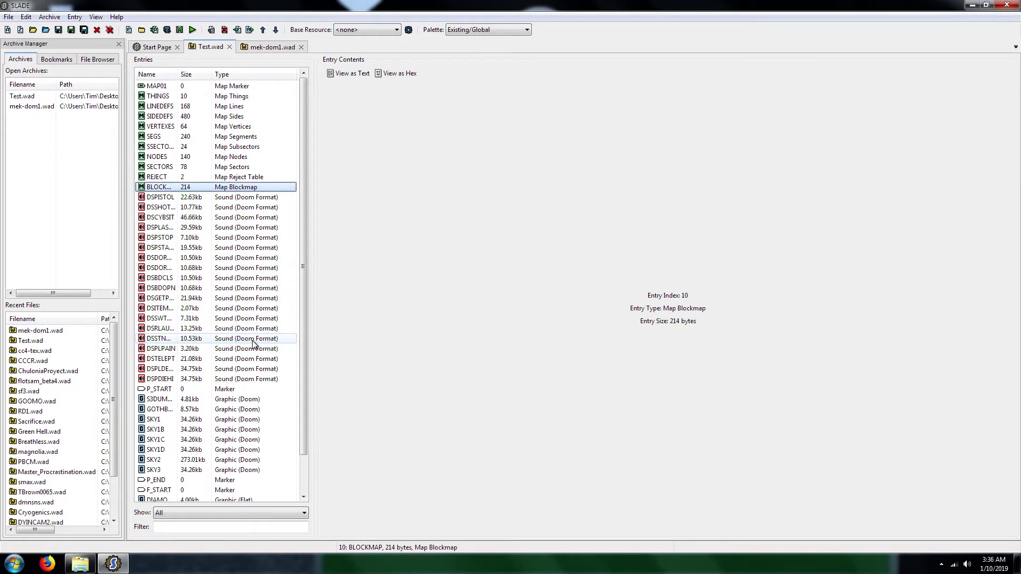
Close the mek-dom1.wad and Test.wad archives and exit SLADE.
click(302, 48)
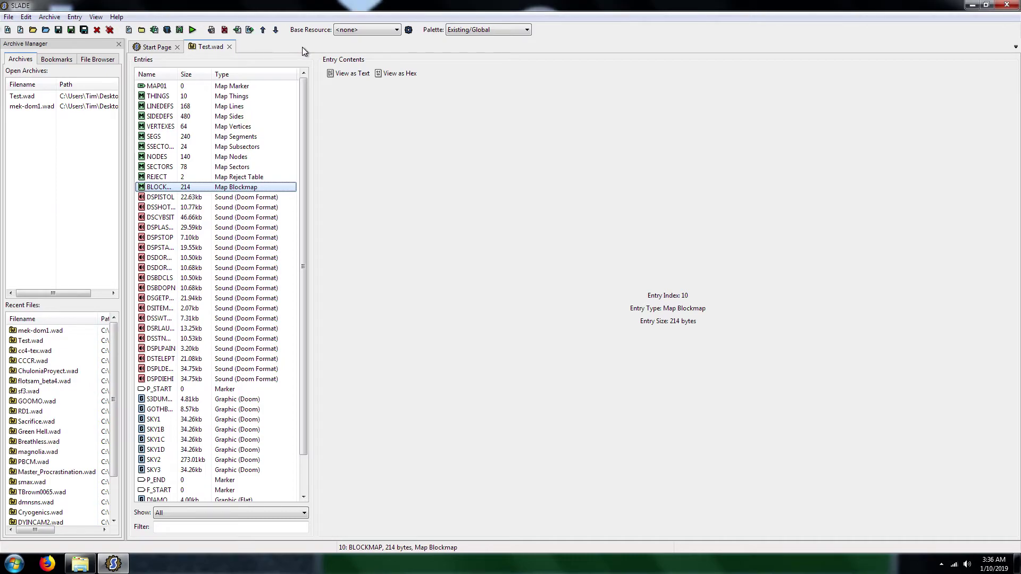
click(230, 47)
click(1006, 5)
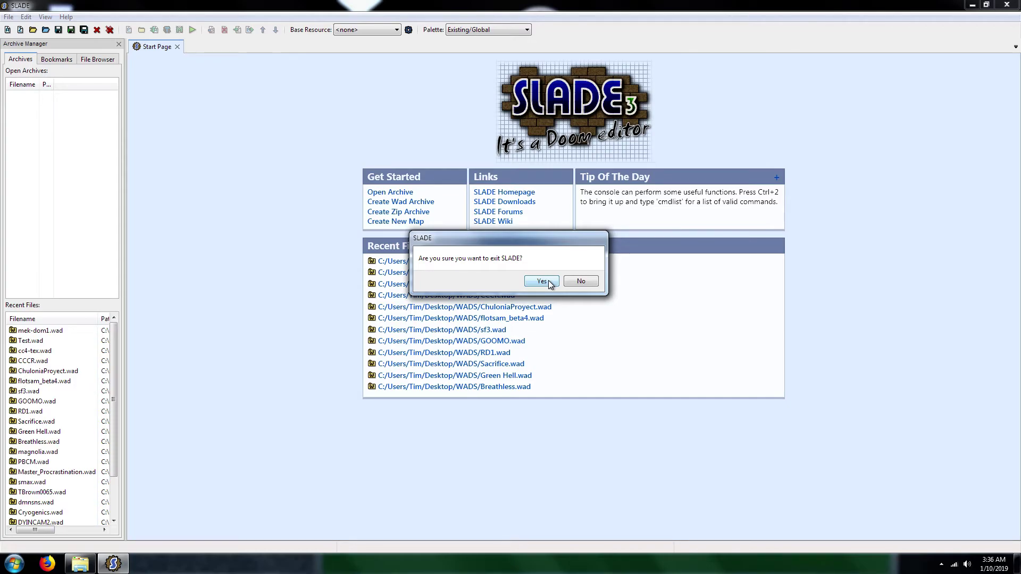
click(543, 281)
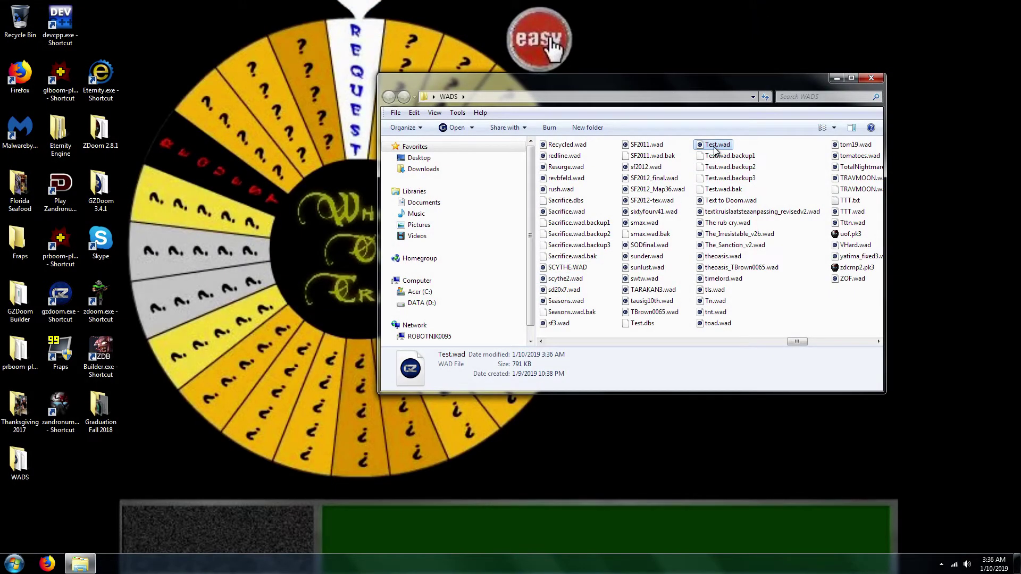
Run Test.wad in glboom-plus, start a new game, and fire the pistol while moving around MAP01 to check the custom sounds.
double_click(60, 80)
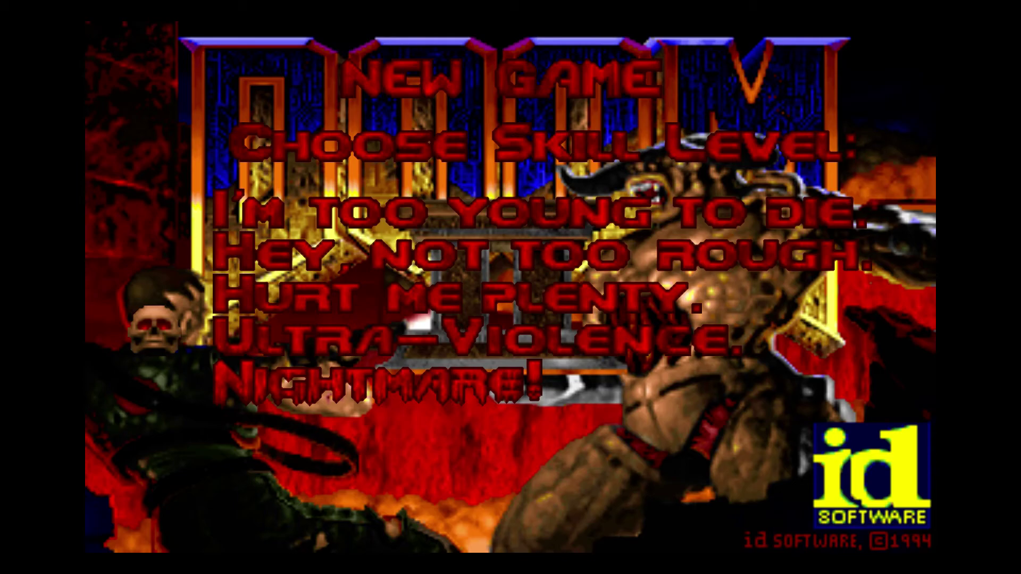
key(Return)
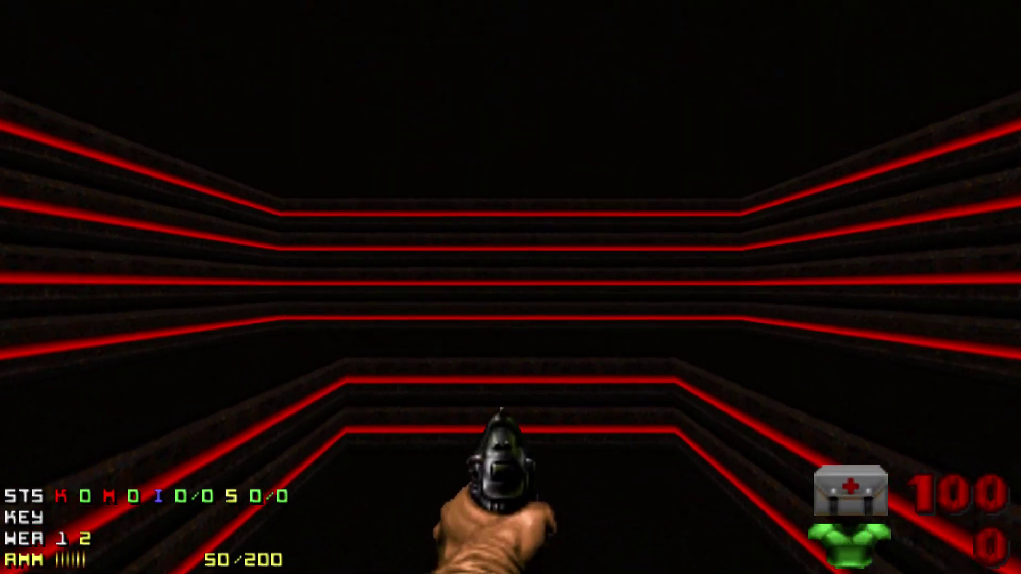
key(Up)
key(ctrl)
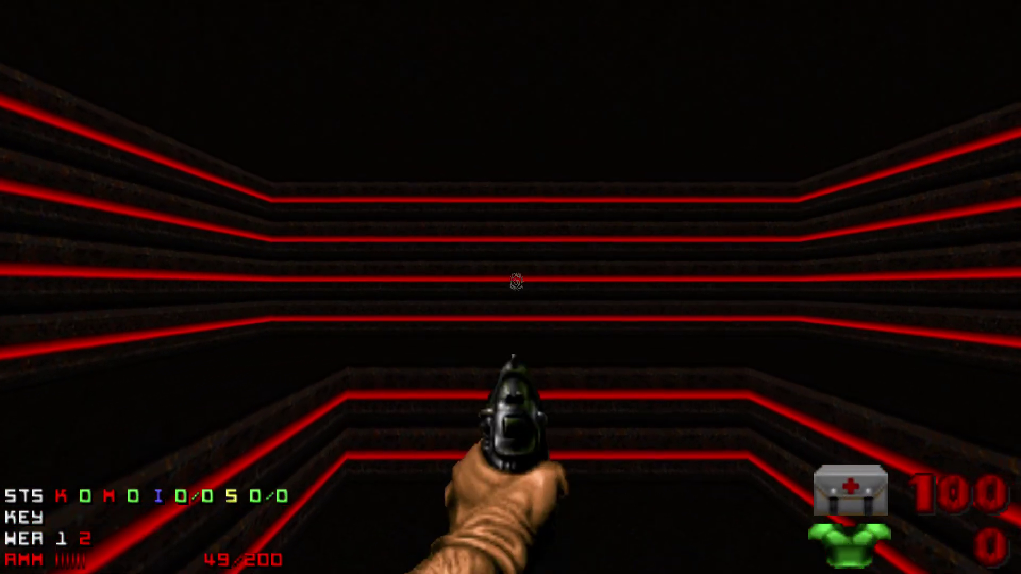
key(ctrl)
key(Down)
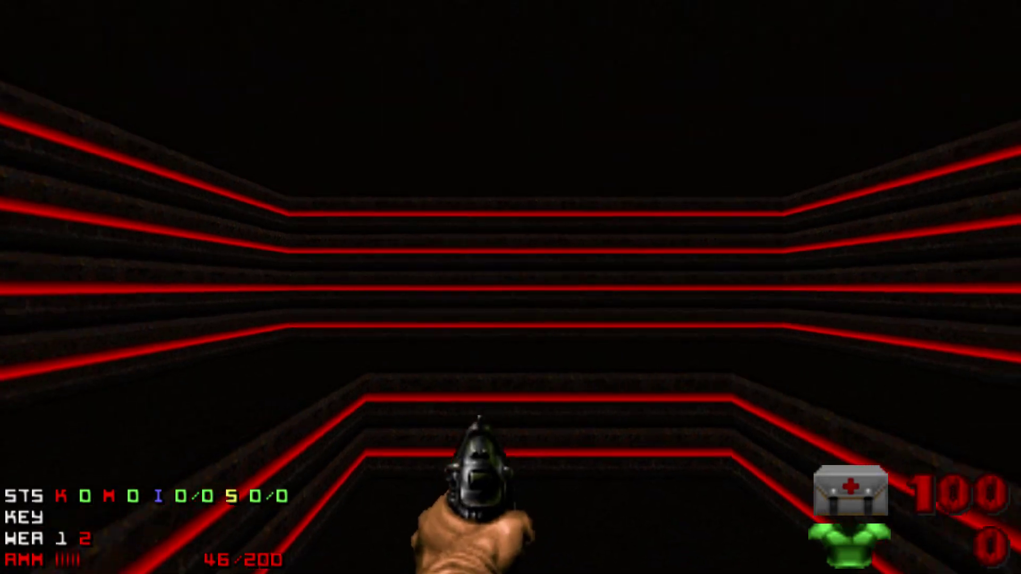
key(Up)
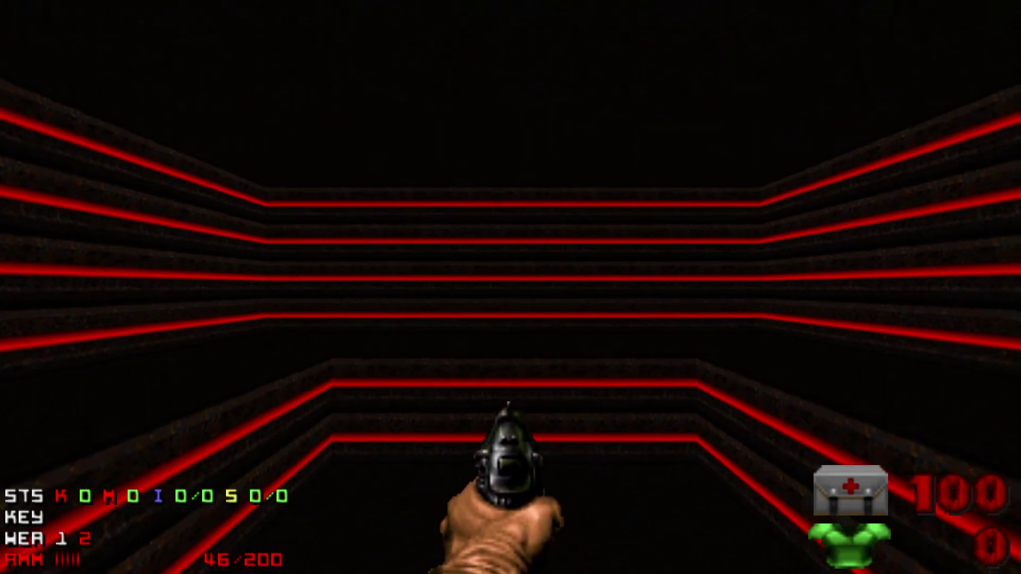
key(Up)
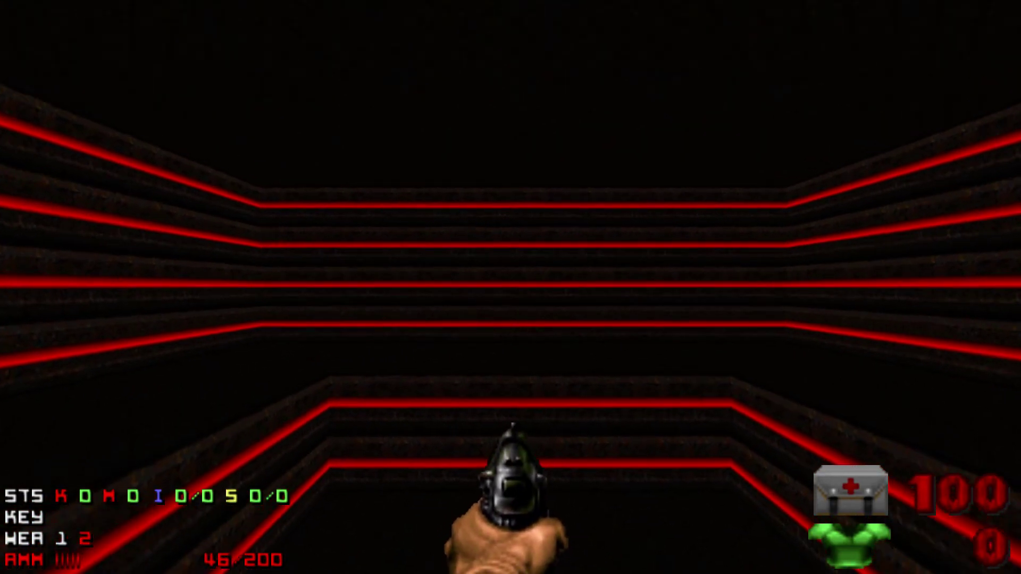
key(Up)
key(Down)
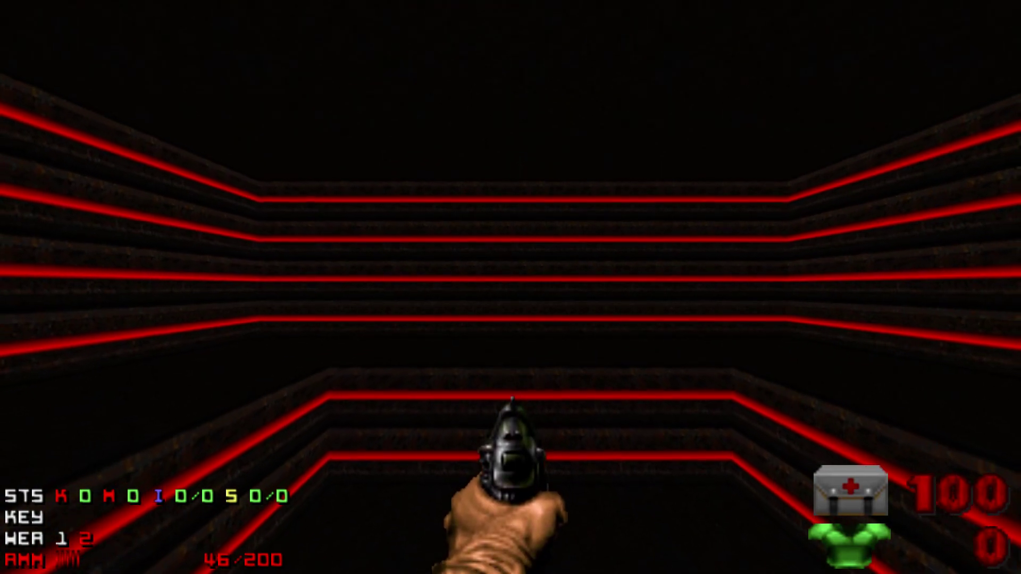
key(Down)
key(Up)
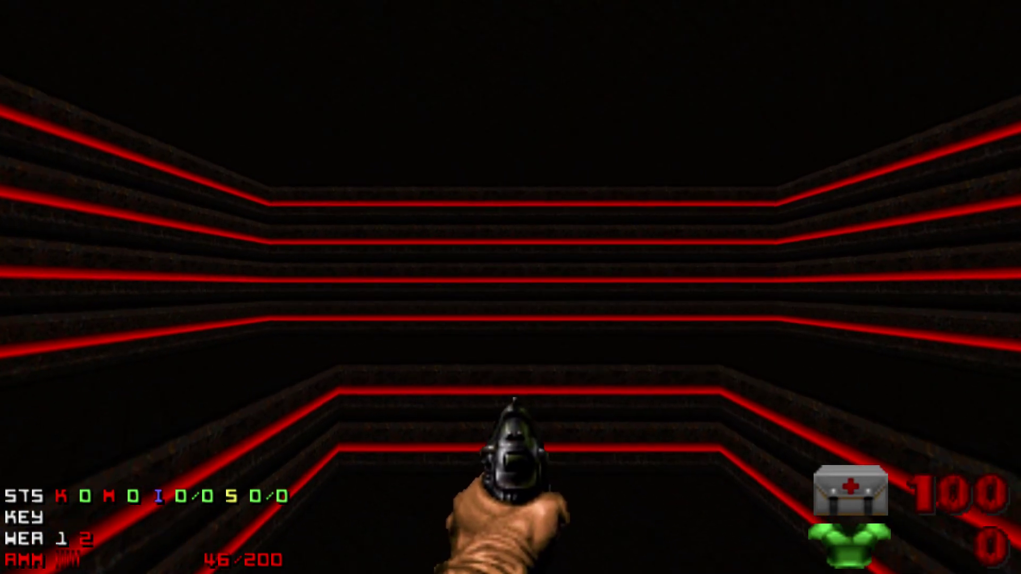
key(Up)
key(Down)
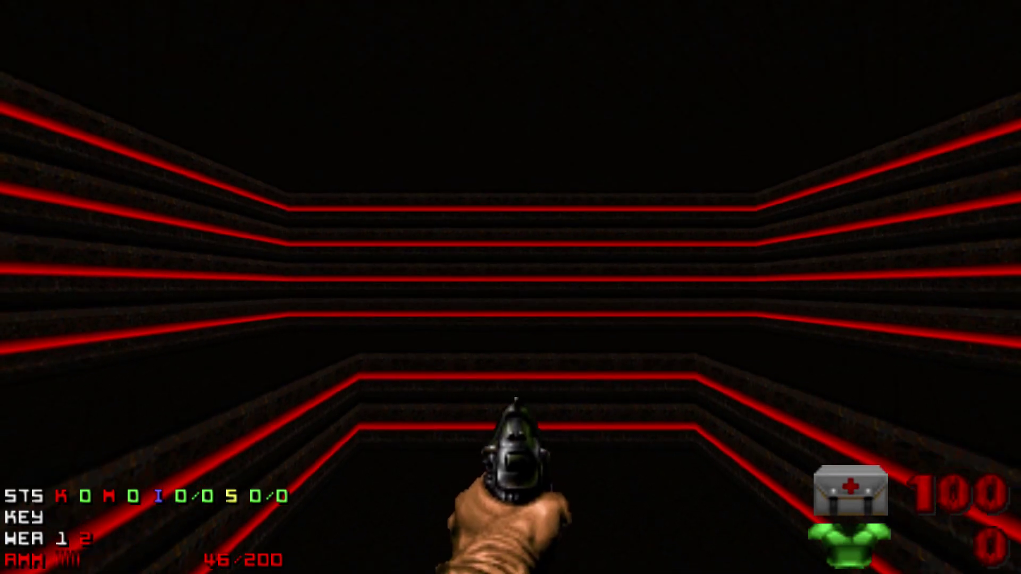
Quit the game and close the WADS folder window.
key(Escape)
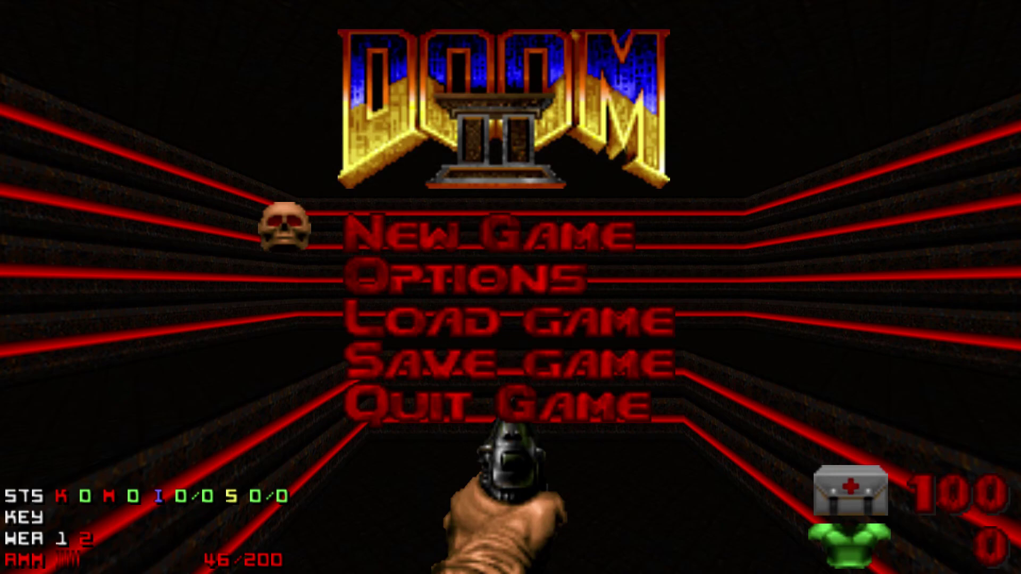
key(Up)
key(Return)
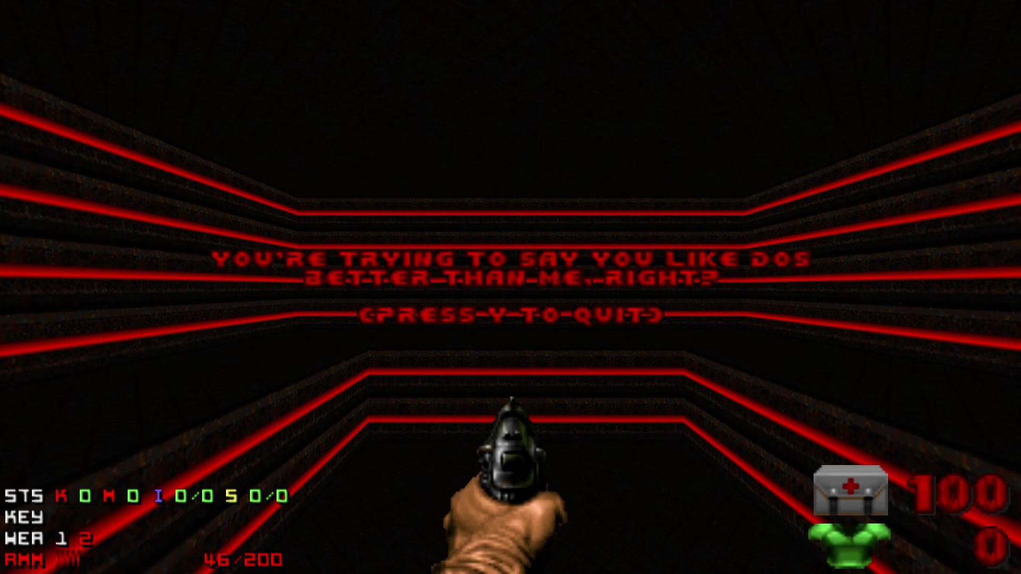
key(y)
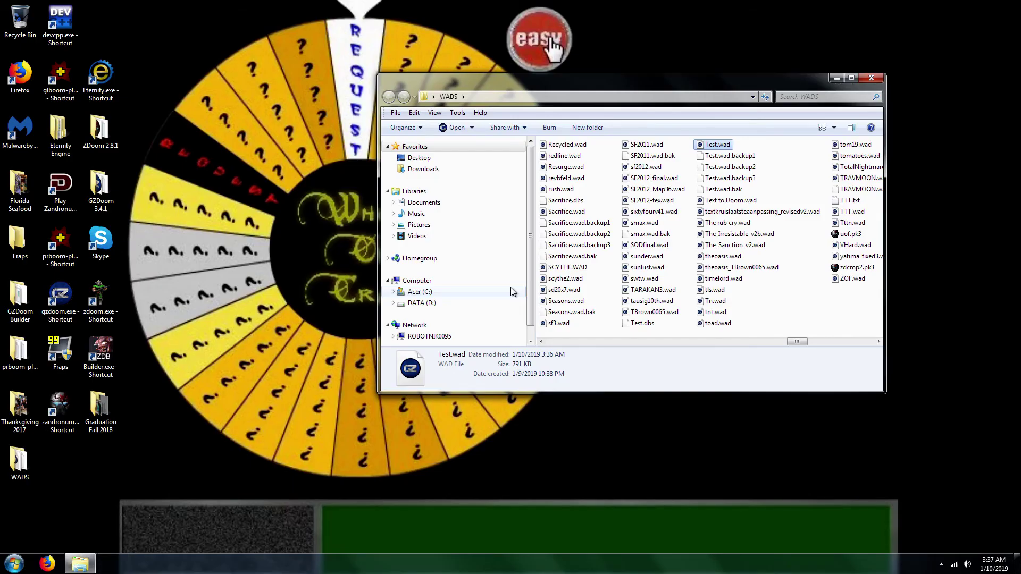
click(870, 79)
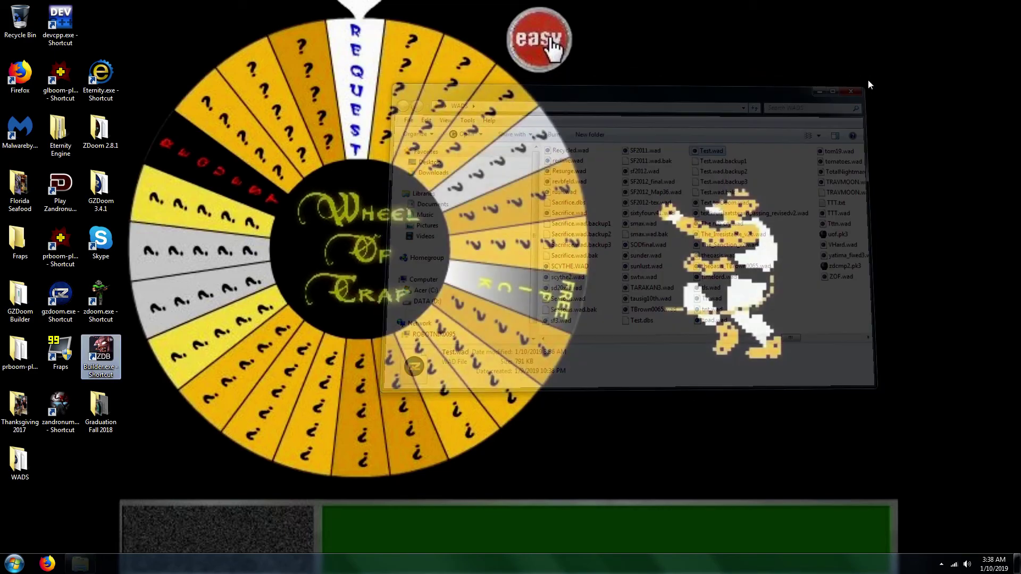